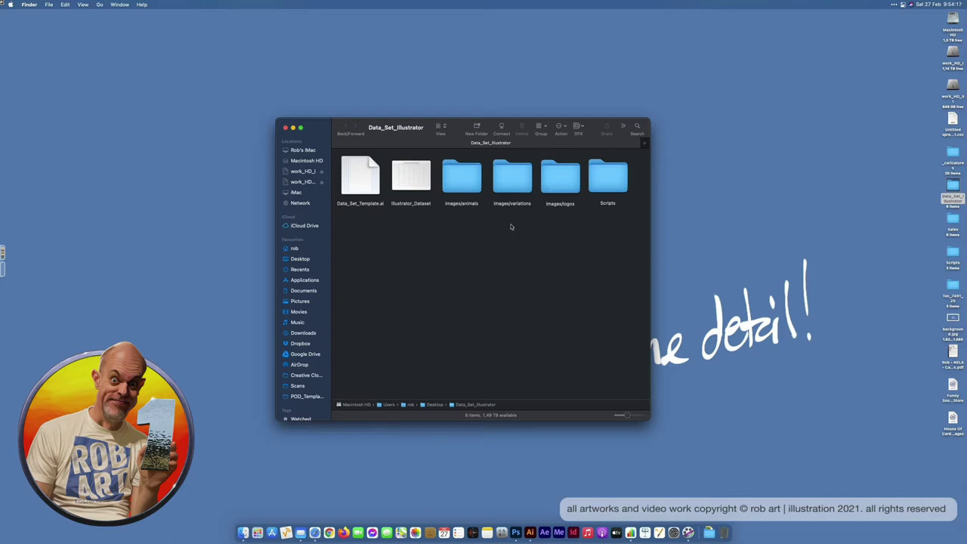
Switch to Illustrator and Numbers to view the Data_Set_Template.ai document and the Illustrator_Dataset spreadsheet, returning to the project folder in Finder.
{"action": "left_click", "coordinate": [368, 185]}
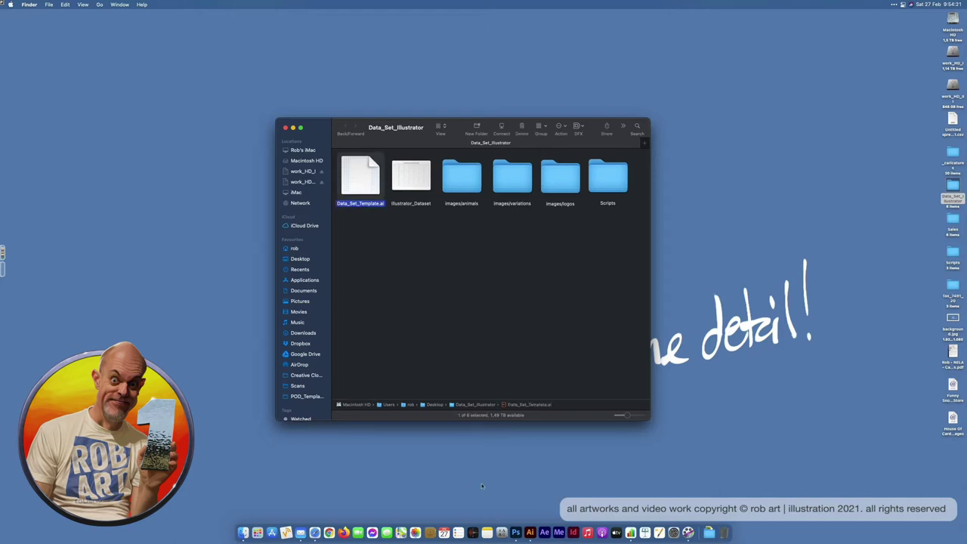
{"action": "left_click", "coordinate": [530, 532]}
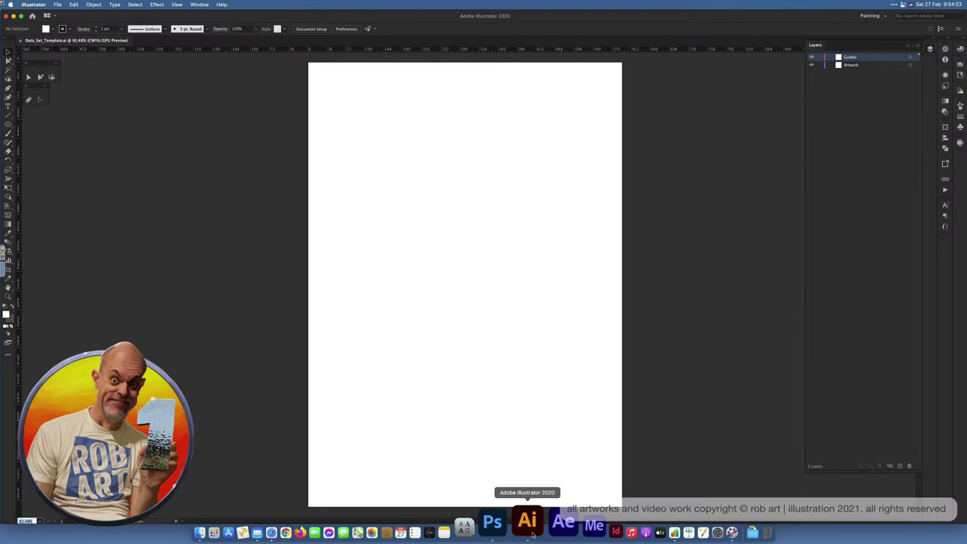
{"action": "left_click", "coordinate": [242, 529]}
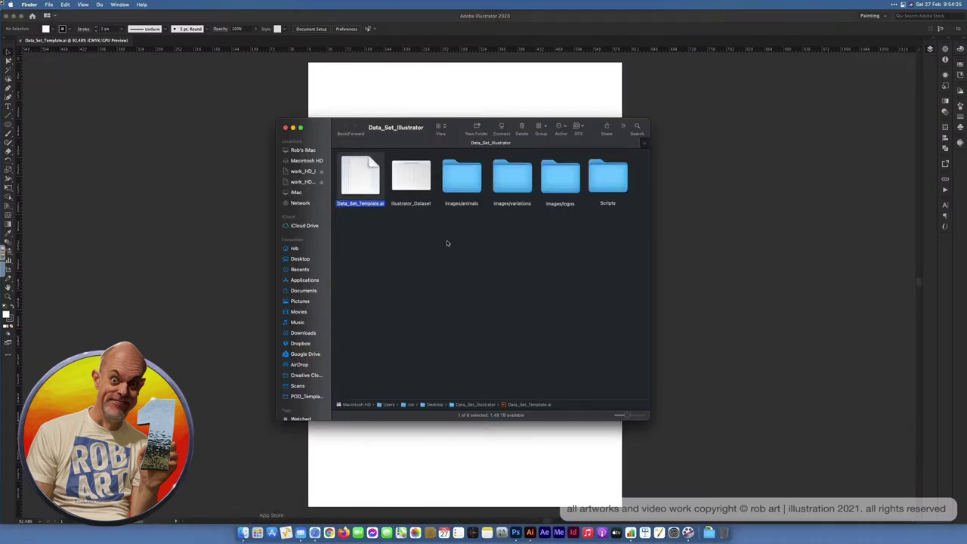
{"action": "left_click", "coordinate": [409, 185]}
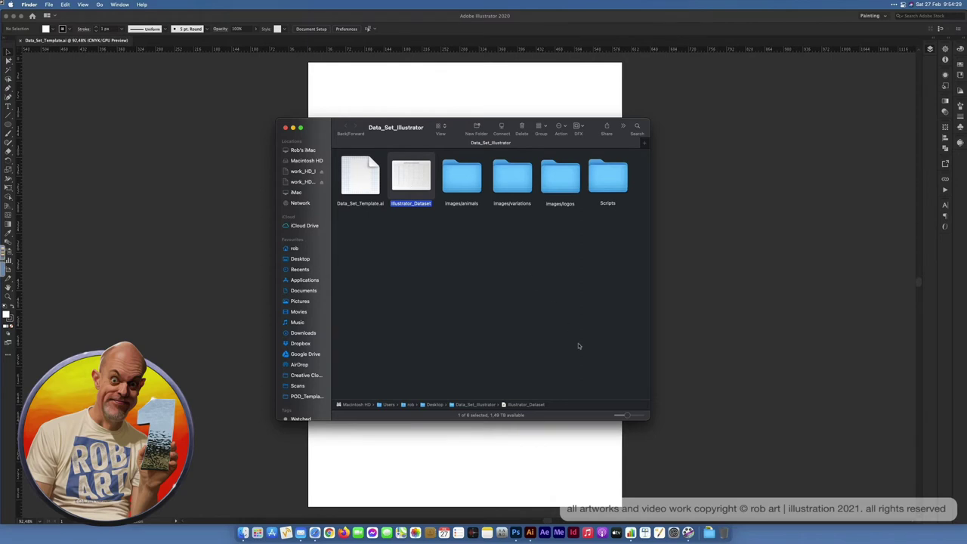
{"action": "left_click", "coordinate": [632, 523]}
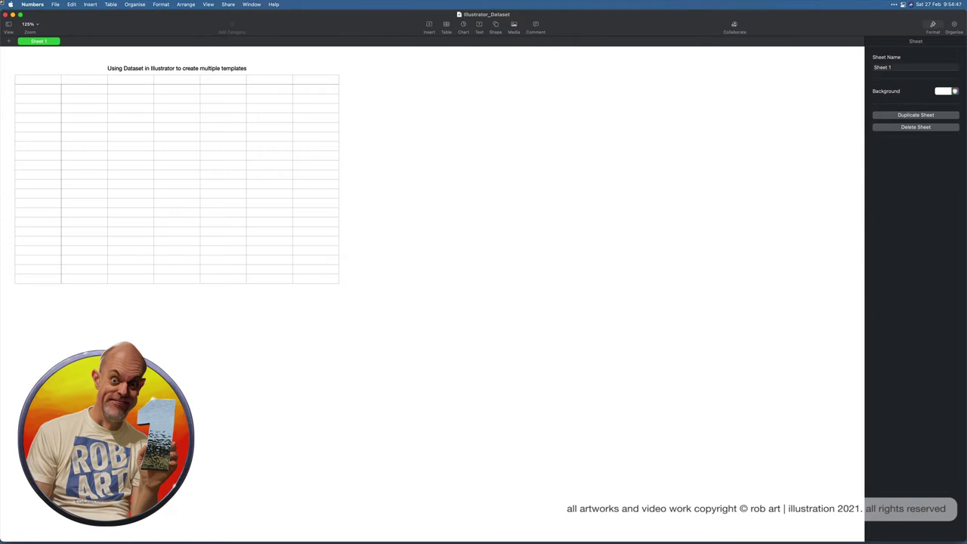
{"action": "key", "text": "ctrl+Left"}
{"action": "left_click", "coordinate": [475, 236]}
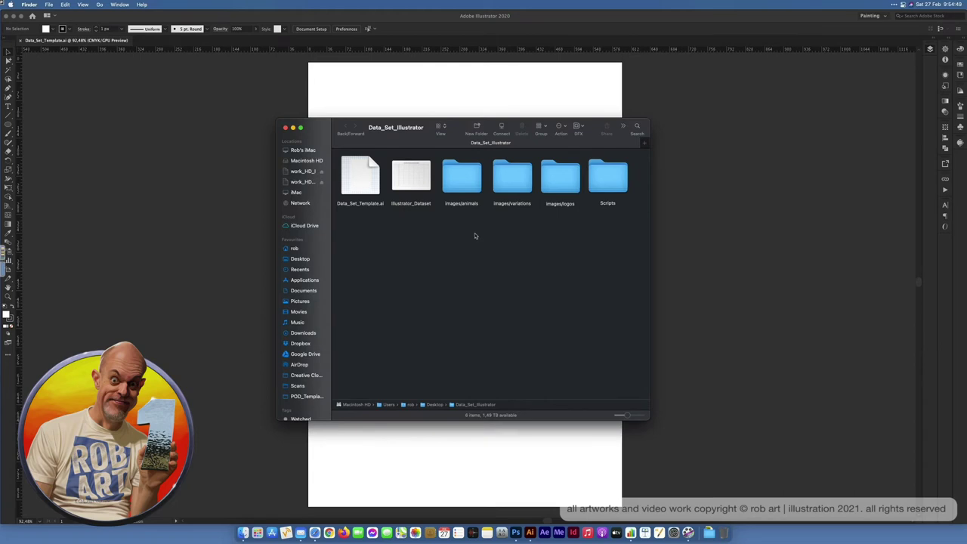
Browse the contents of the images/animals, images/variations, images/logos and Scripts folders inside Data_Set_Illustrator.
{"action": "left_click", "coordinate": [470, 194]}
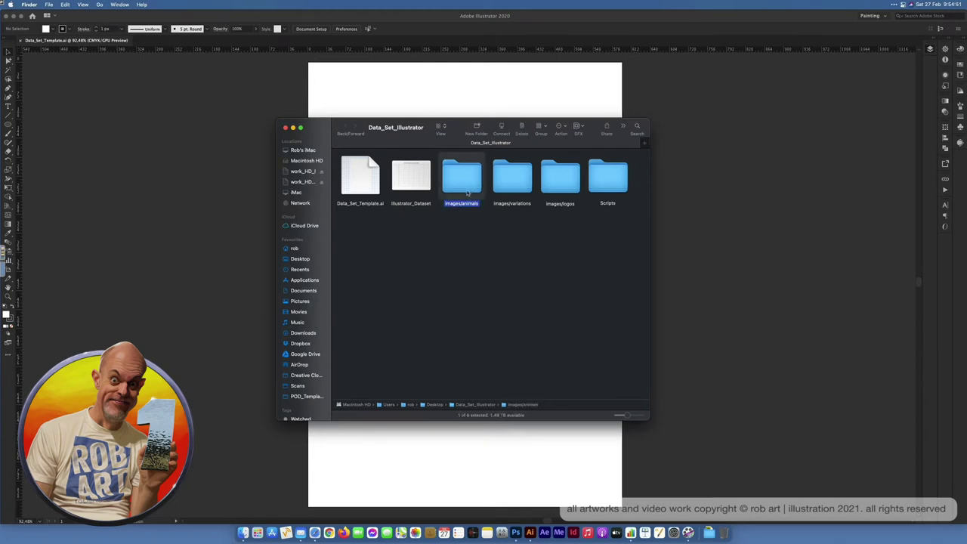
{"action": "double_click", "coordinate": [468, 191]}
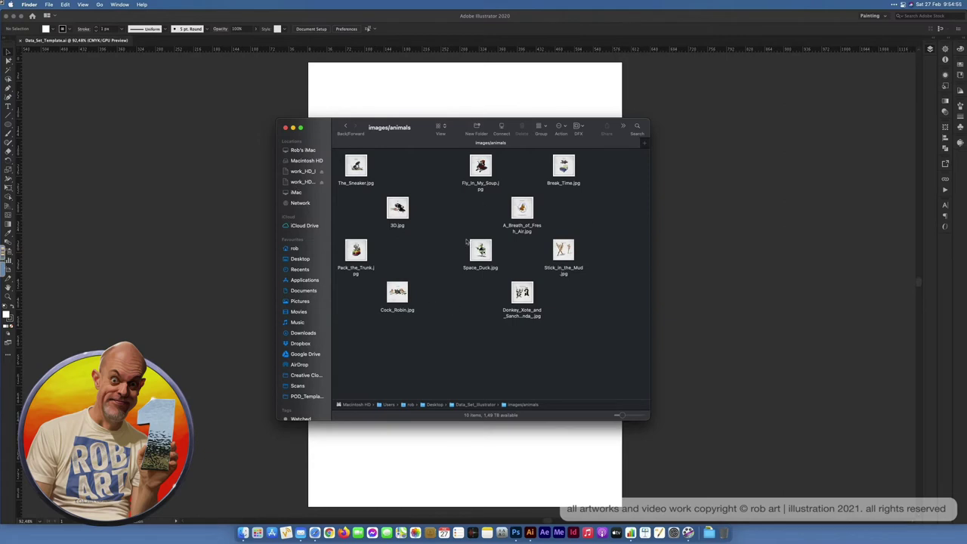
{"action": "left_click", "coordinate": [343, 129]}
{"action": "left_click", "coordinate": [514, 172]}
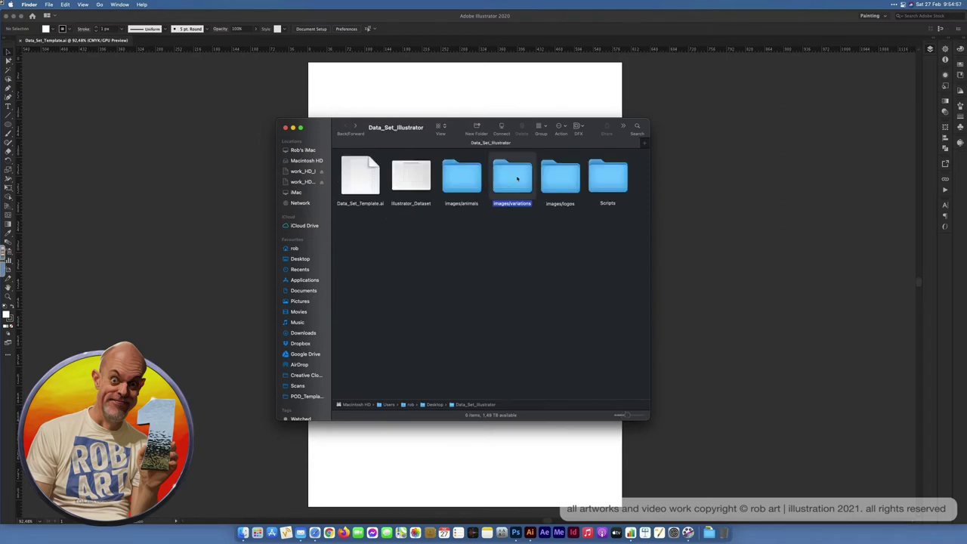
{"action": "double_click", "coordinate": [517, 174]}
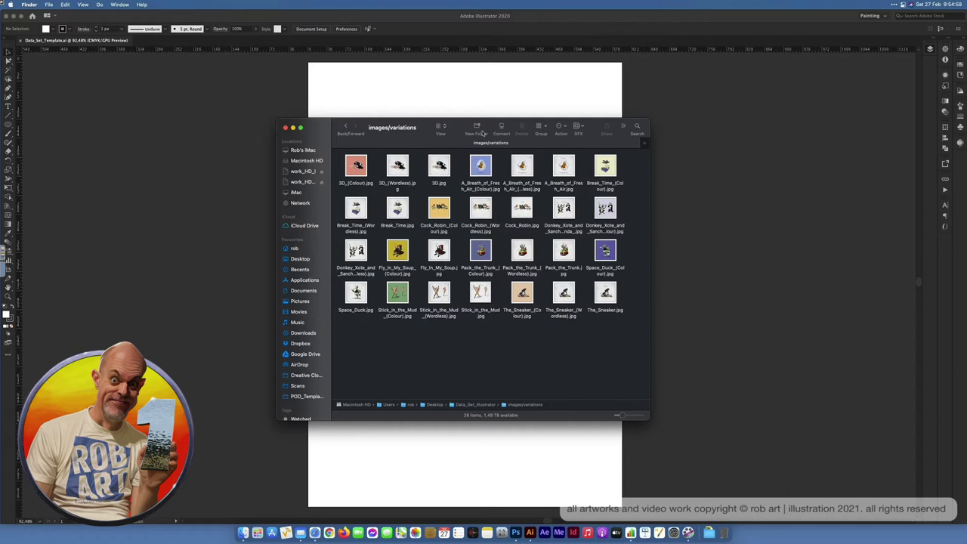
{"action": "left_click", "coordinate": [346, 126]}
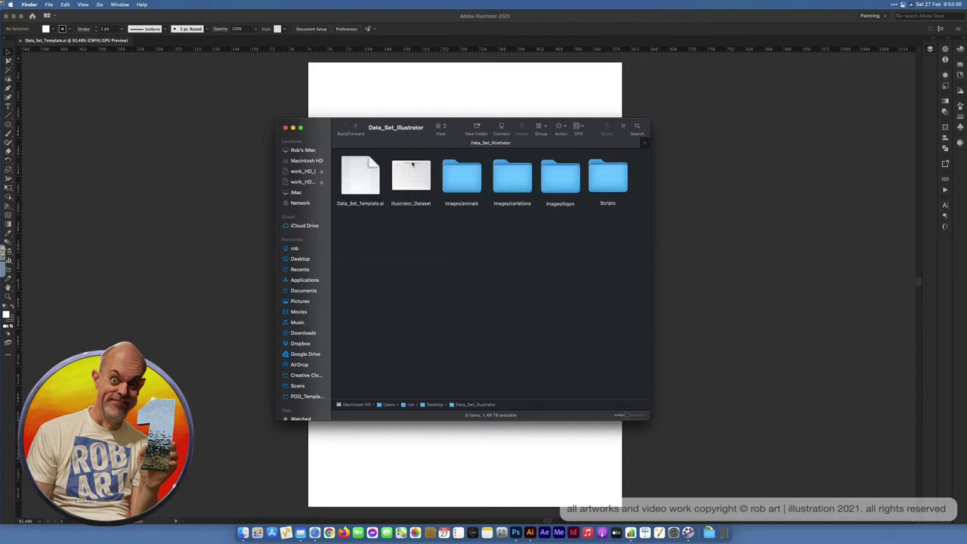
{"action": "double_click", "coordinate": [552, 191]}
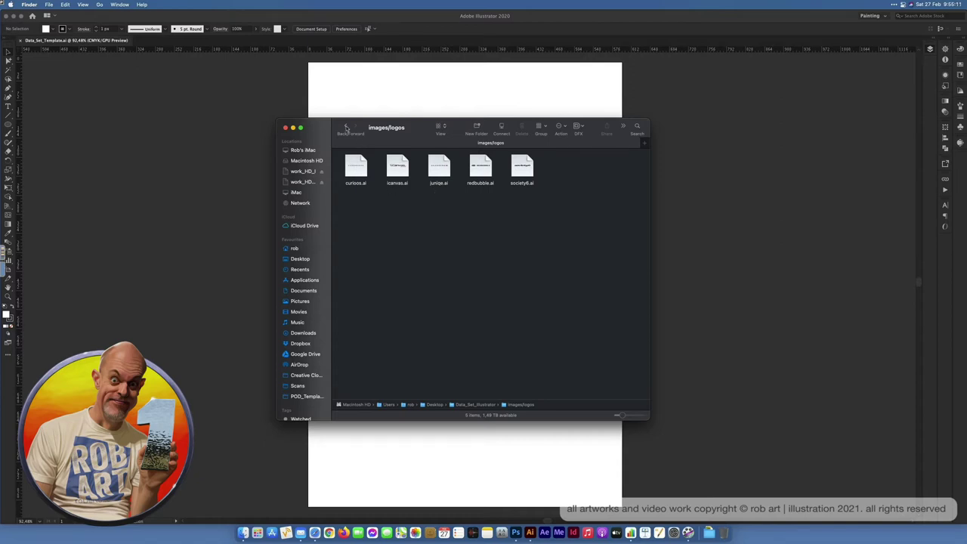
{"action": "left_click", "coordinate": [346, 127]}
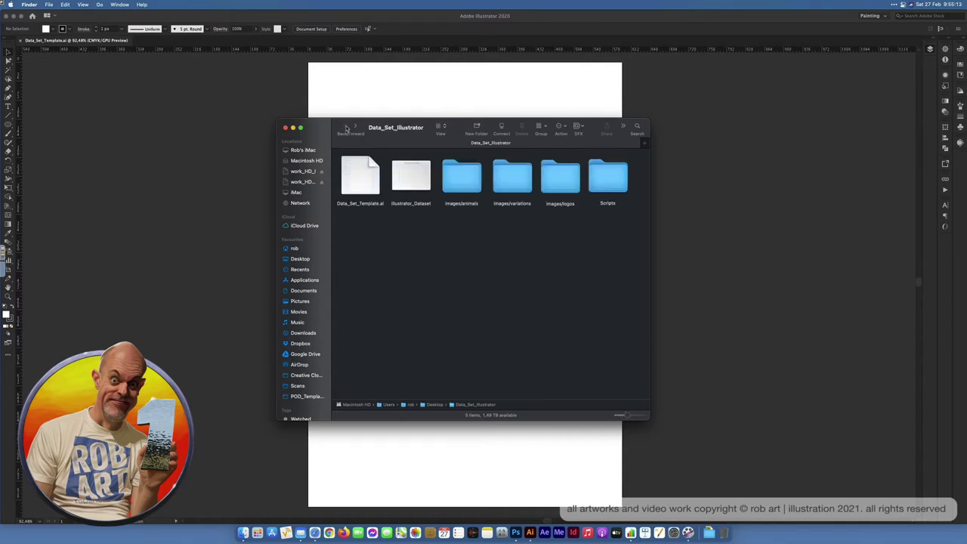
{"action": "double_click", "coordinate": [605, 189]}
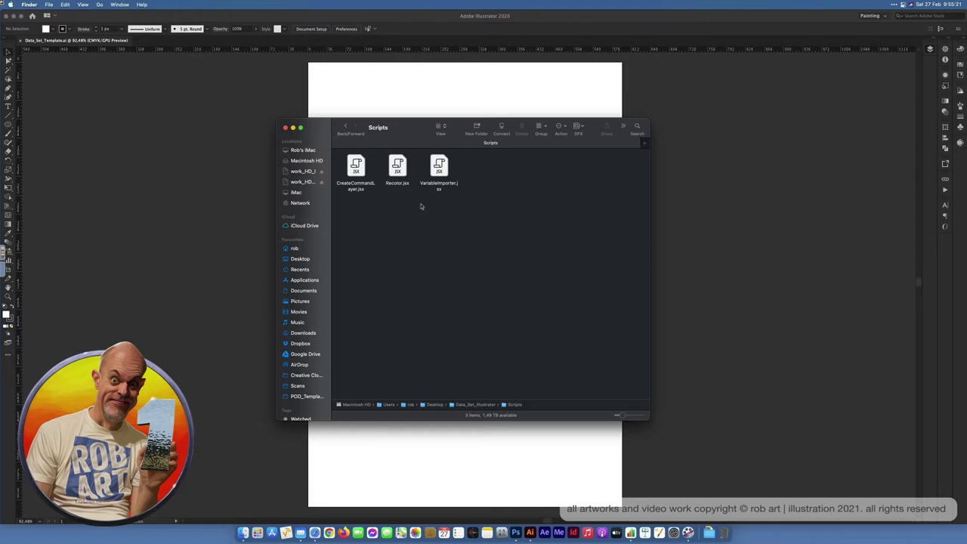
{"action": "left_click", "coordinate": [346, 128]}
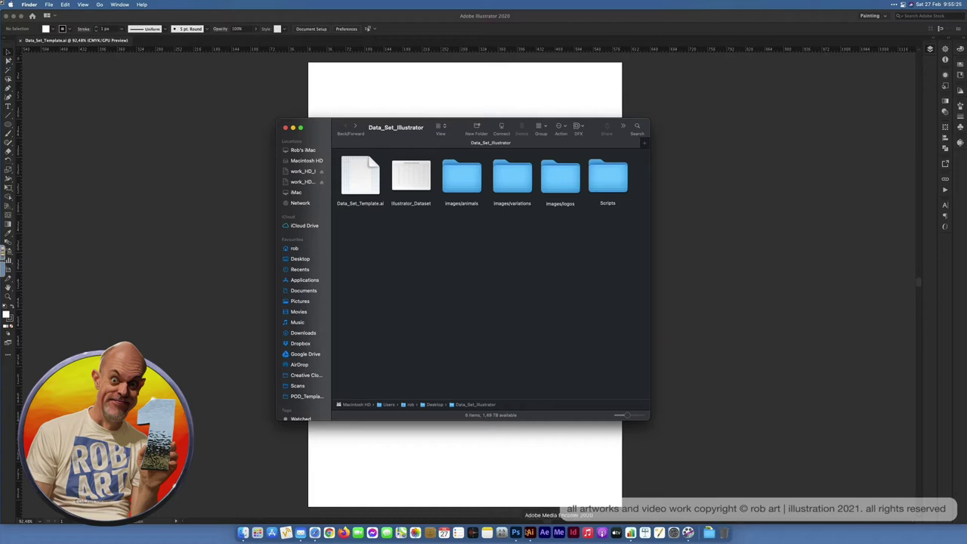
Switch to Safari and view the Colour Objects Datasheet, the untitled Google spreadsheet and the Variable Data with Adobe Illustrator video.
{"action": "left_click", "coordinate": [311, 528]}
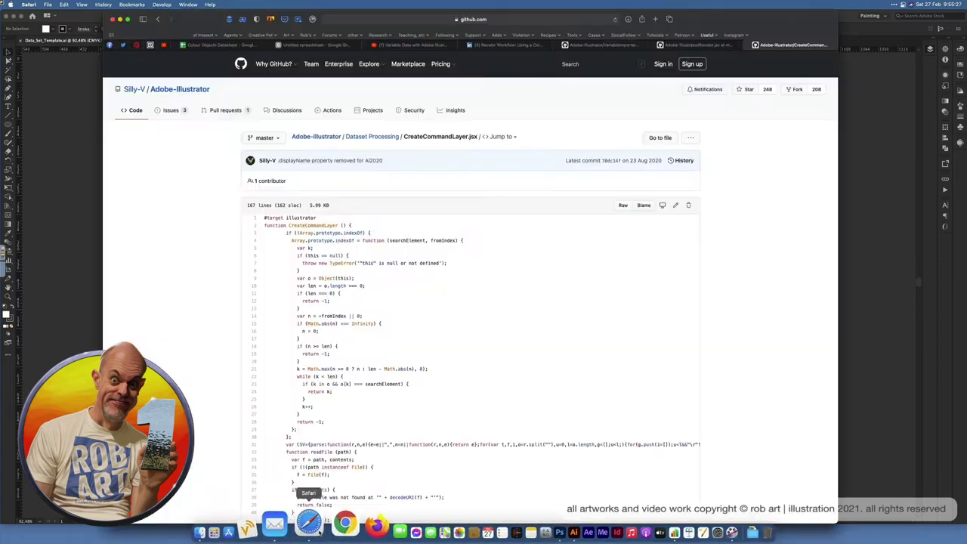
{"action": "left_click", "coordinate": [232, 45]}
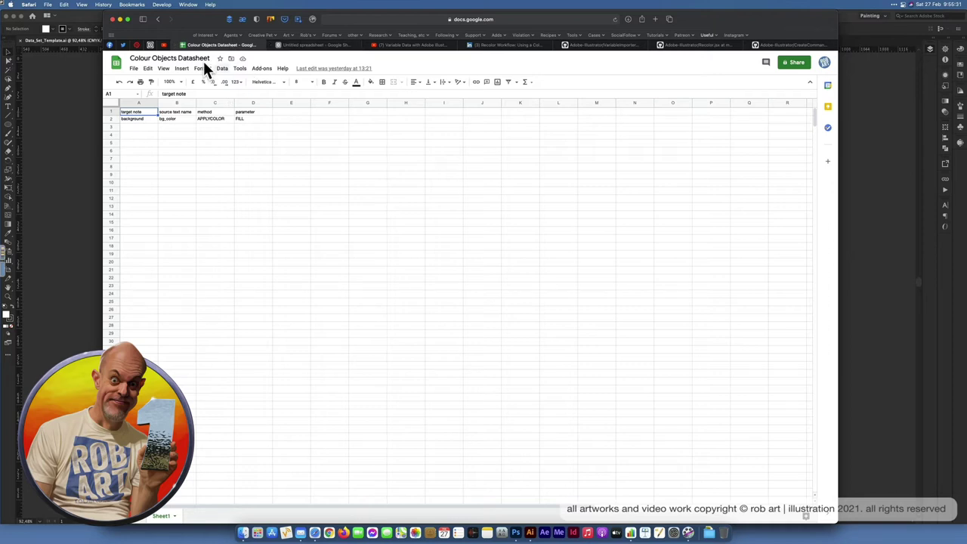
{"action": "left_click", "coordinate": [317, 45]}
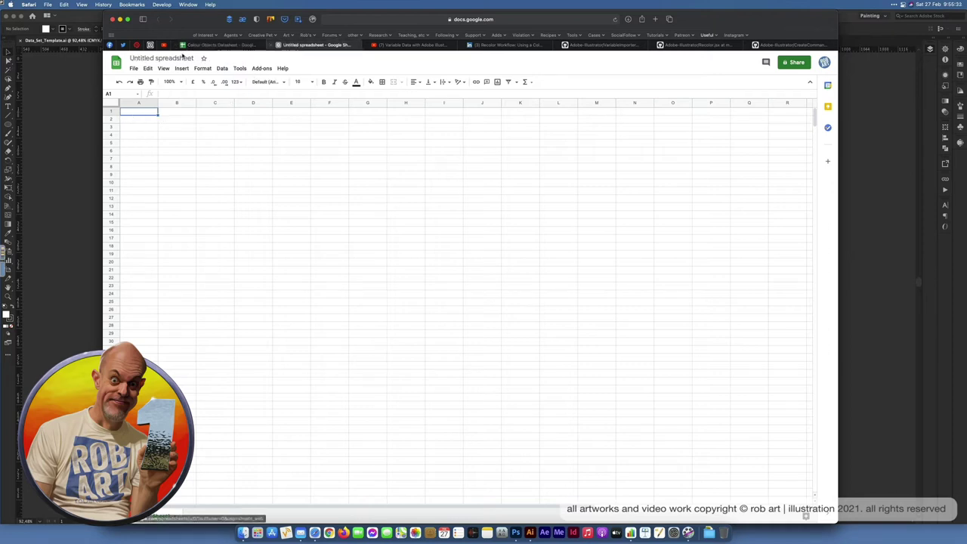
{"action": "left_click", "coordinate": [219, 45]}
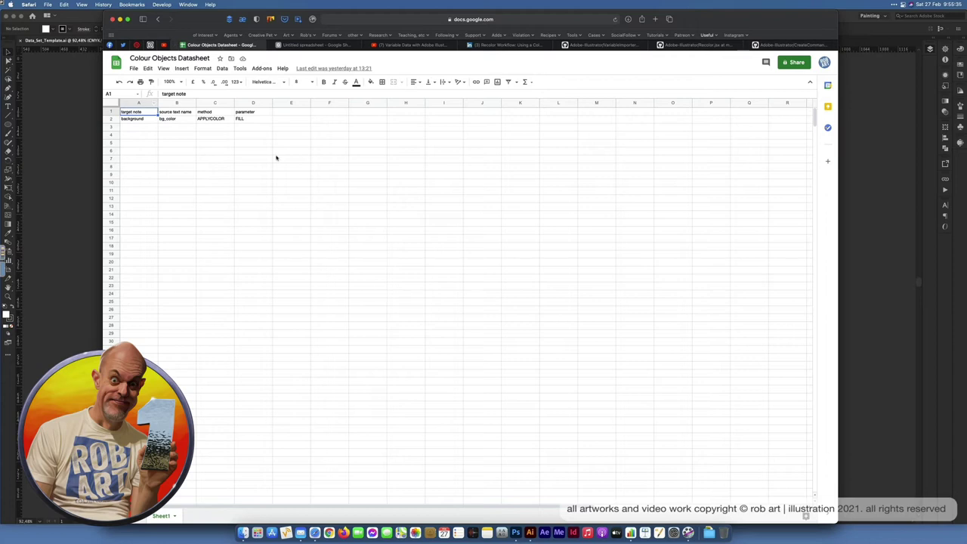
{"action": "left_click", "coordinate": [317, 45]}
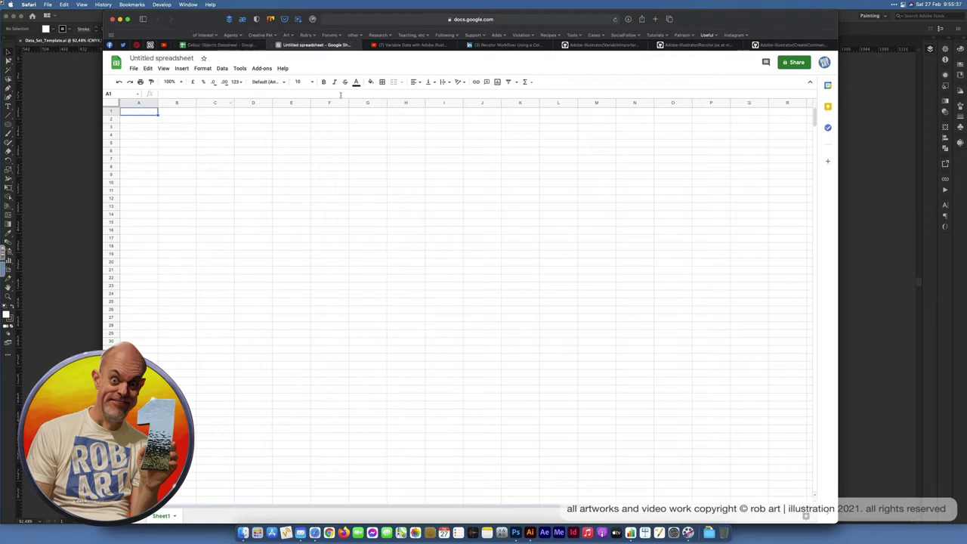
{"action": "left_click", "coordinate": [415, 47]}
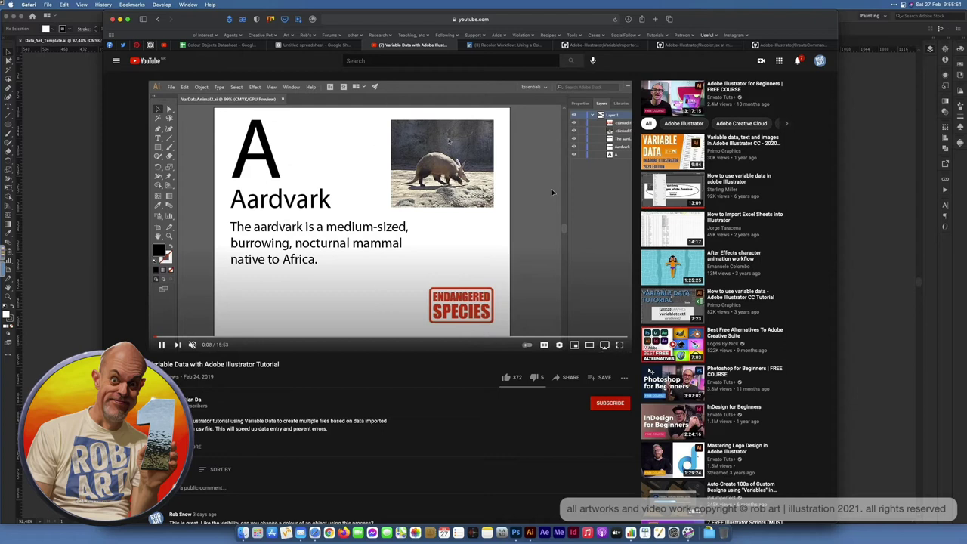
Read through the LinkedIn article "Recolor Workflow: Using a Color Map Spreadsheet", including its quick-start steps and colour map section.
{"action": "left_click", "coordinate": [492, 45]}
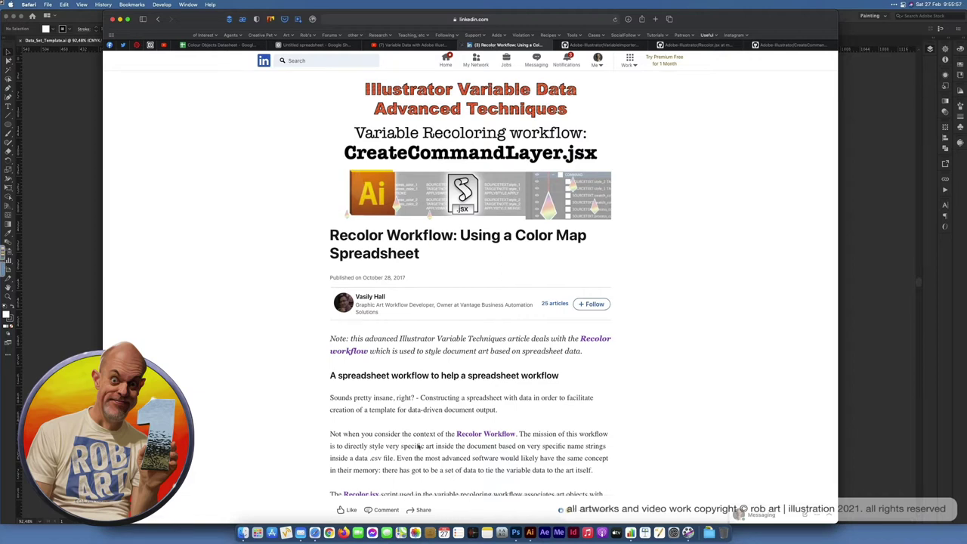
{"action": "scroll", "coordinate": [446, 433], "scroll_direction": "down", "scroll_amount": 10}
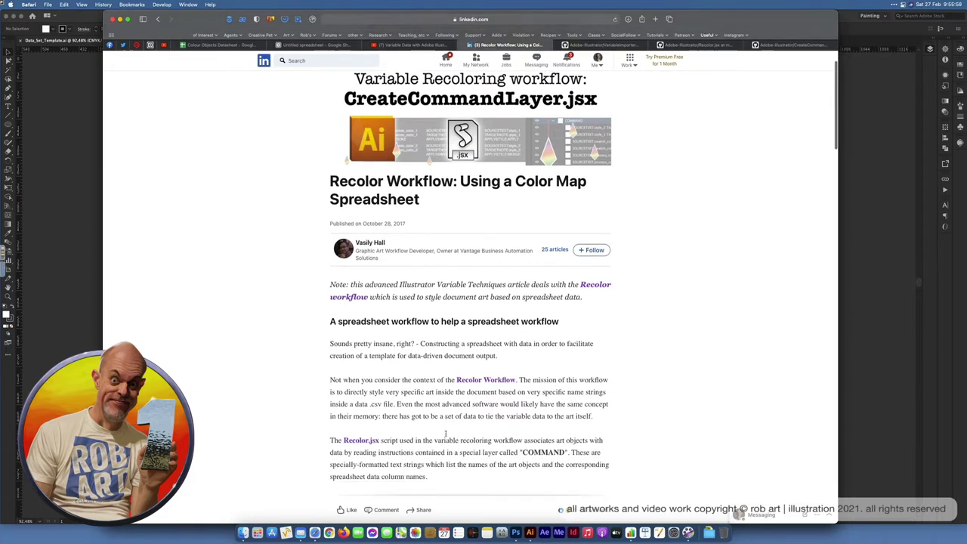
{"action": "scroll", "coordinate": [446, 435], "scroll_direction": "down", "scroll_amount": 2}
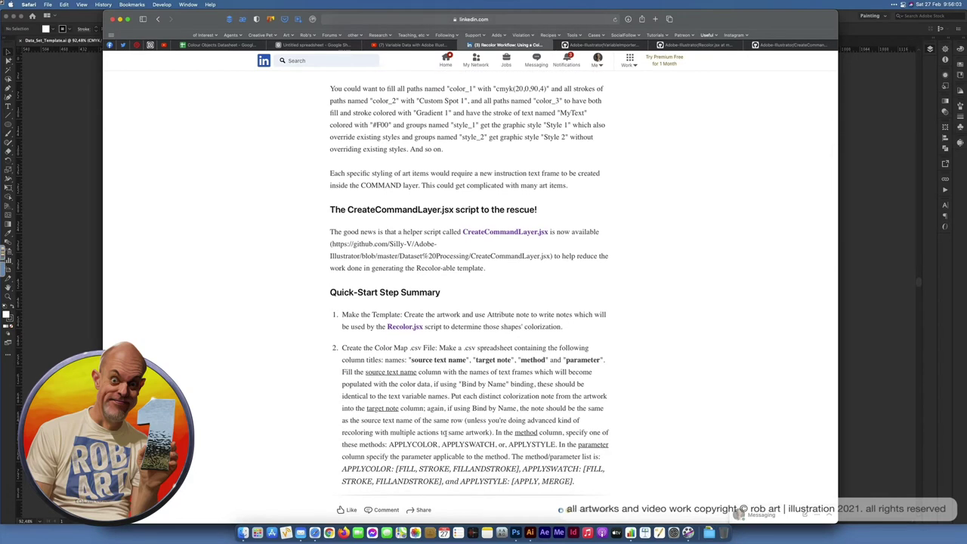
{"action": "scroll", "coordinate": [446, 434], "scroll_direction": "up", "scroll_amount": 6}
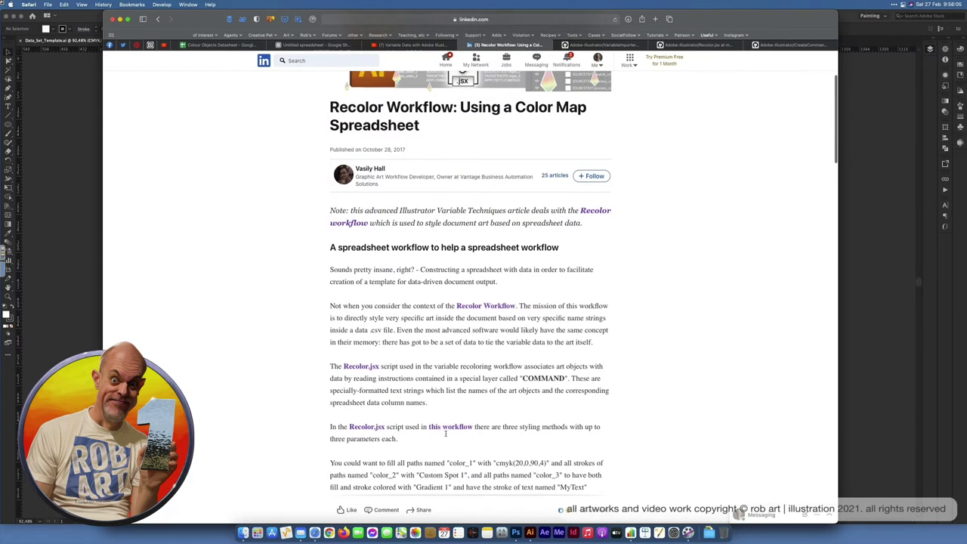
{"action": "scroll", "coordinate": [445, 434], "scroll_direction": "up", "scroll_amount": 2}
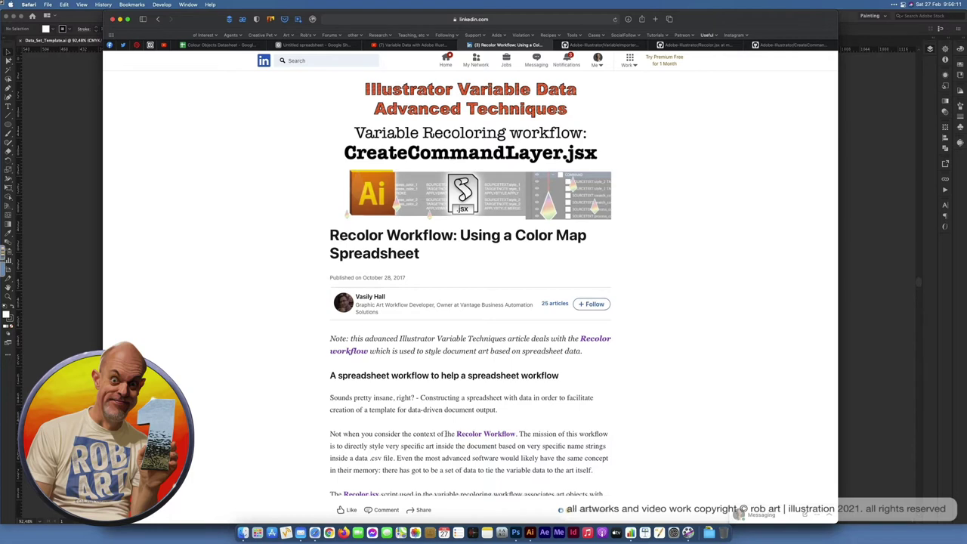
{"action": "scroll", "coordinate": [445, 433], "scroll_direction": "down", "scroll_amount": 1}
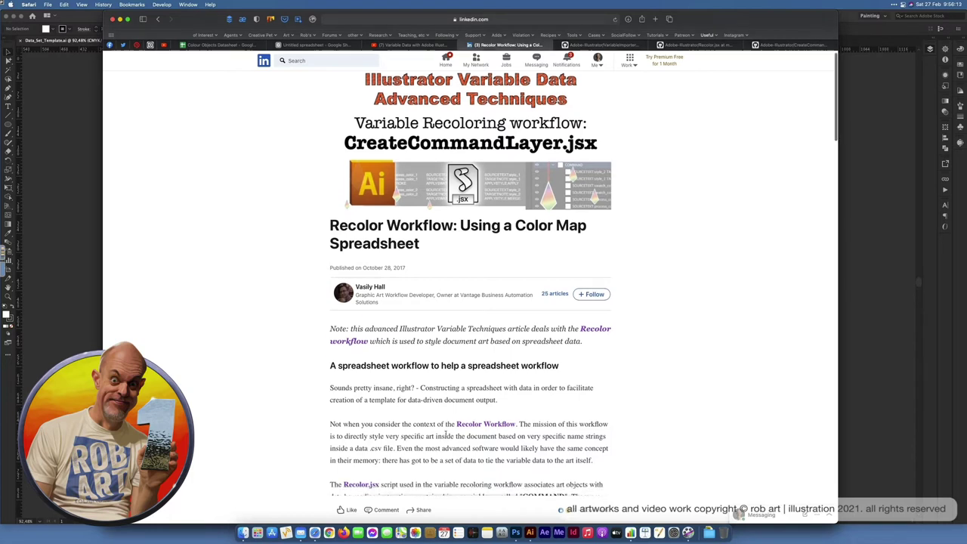
{"action": "scroll", "coordinate": [446, 437], "scroll_direction": "down", "scroll_amount": 15}
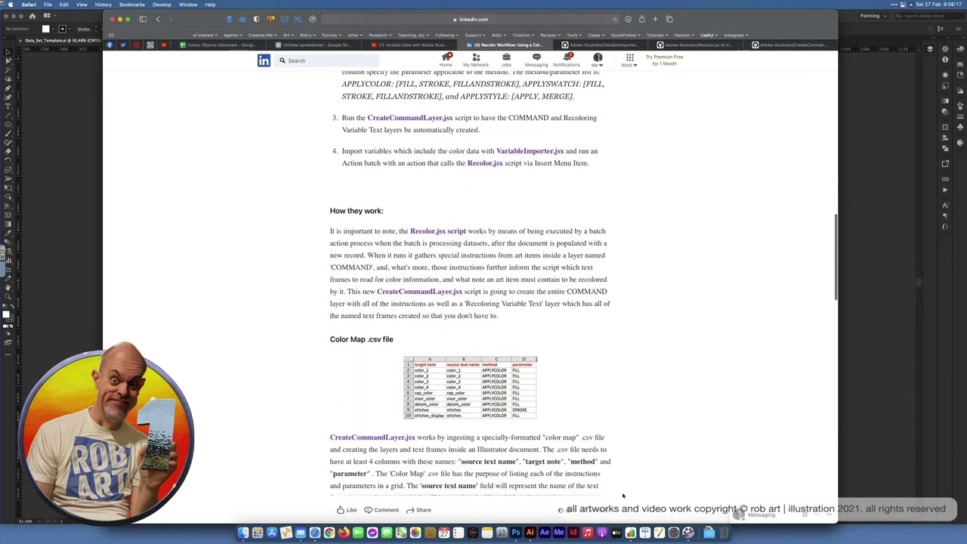
{"action": "scroll", "coordinate": [635, 453], "scroll_direction": "up", "scroll_amount": 15}
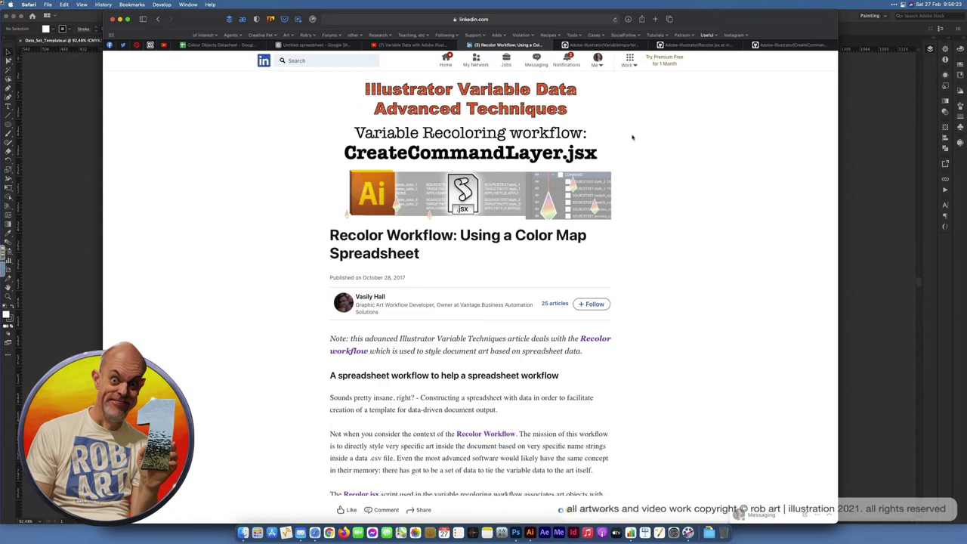
Open the raw version of VariableImporter.jsx on GitHub and select the entire script code.
{"action": "left_click", "coordinate": [603, 46]}
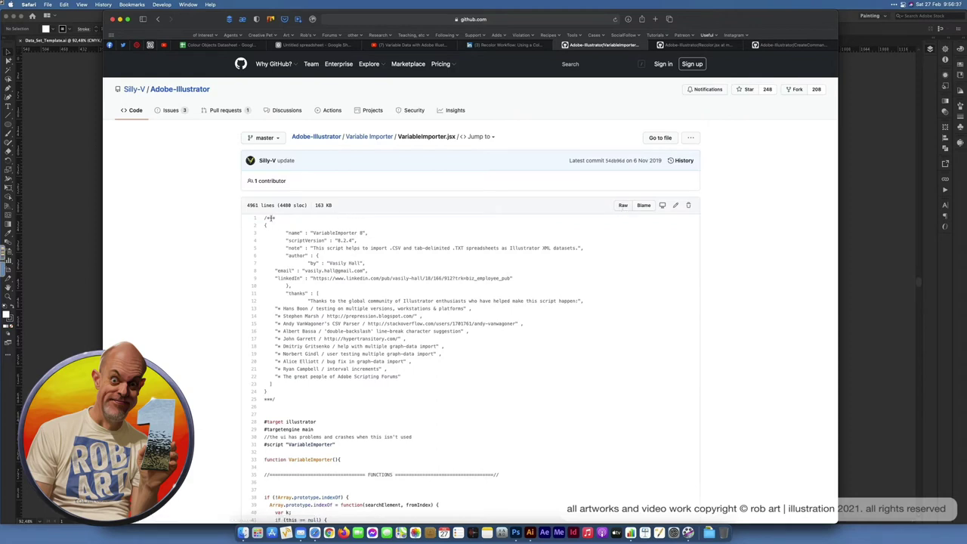
{"action": "left_click_drag", "start_coordinate": [265, 218], "coordinate": [434, 410]}
{"action": "left_click", "coordinate": [623, 206]}
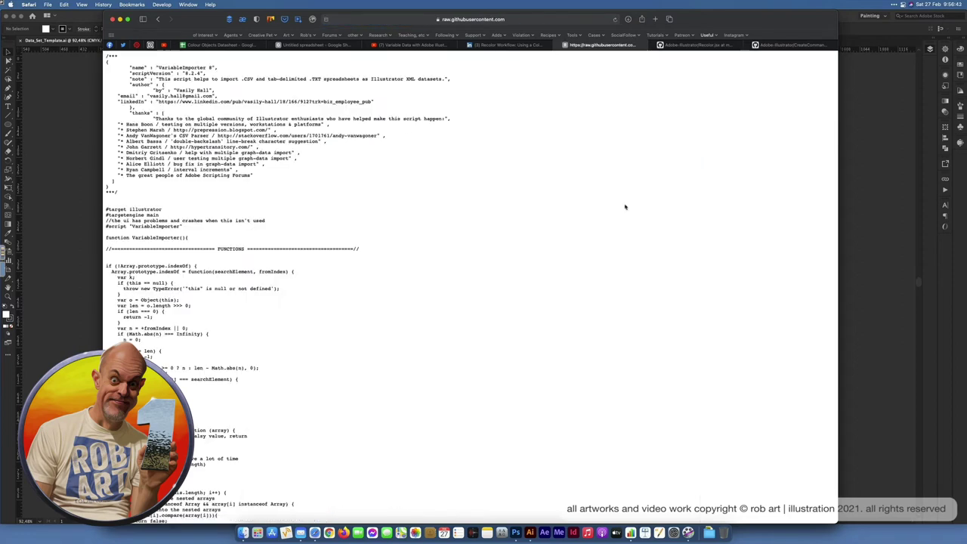
{"action": "key", "text": "super+a"}
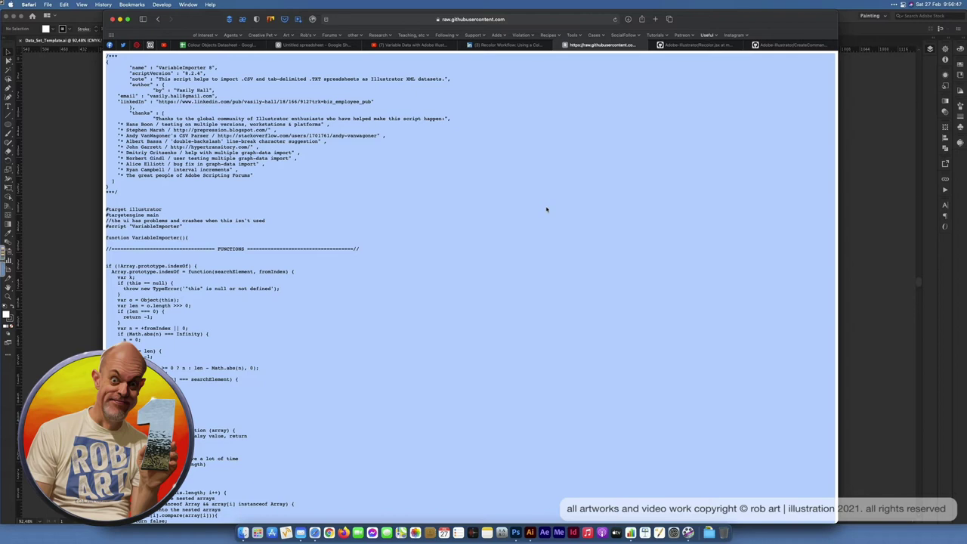
Search the installed apps for "text" and launch TextEdit.
{"action": "key", "text": "F4"}
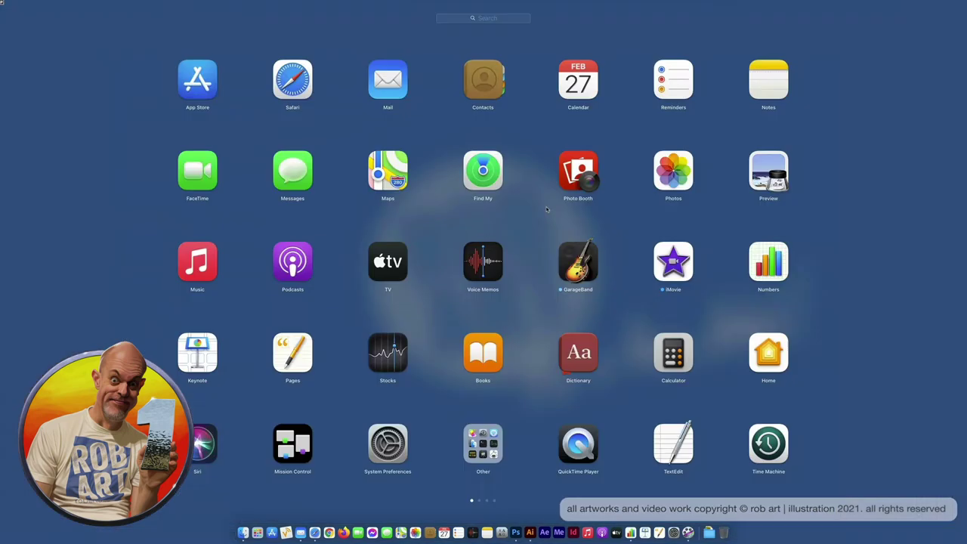
{"action": "type", "text": "text"}
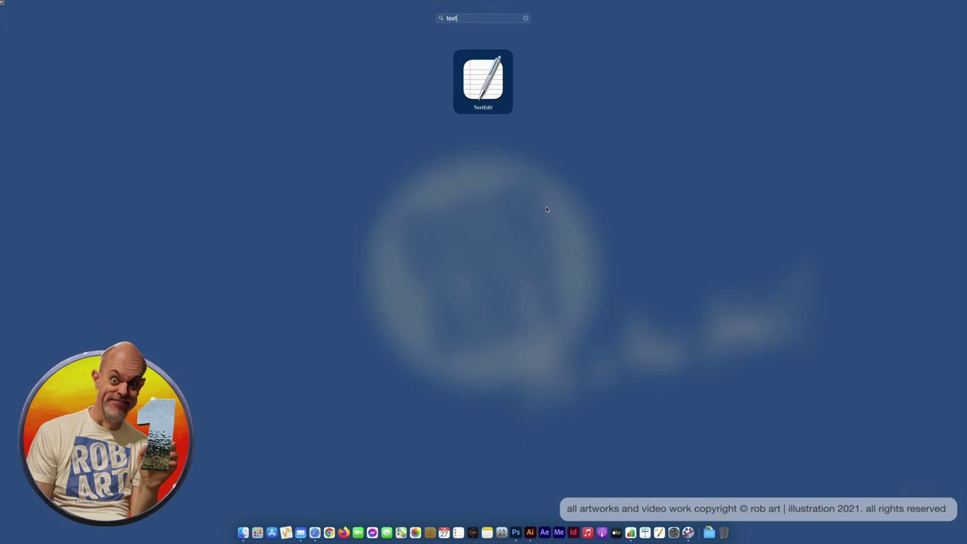
{"action": "key", "text": "Return"}
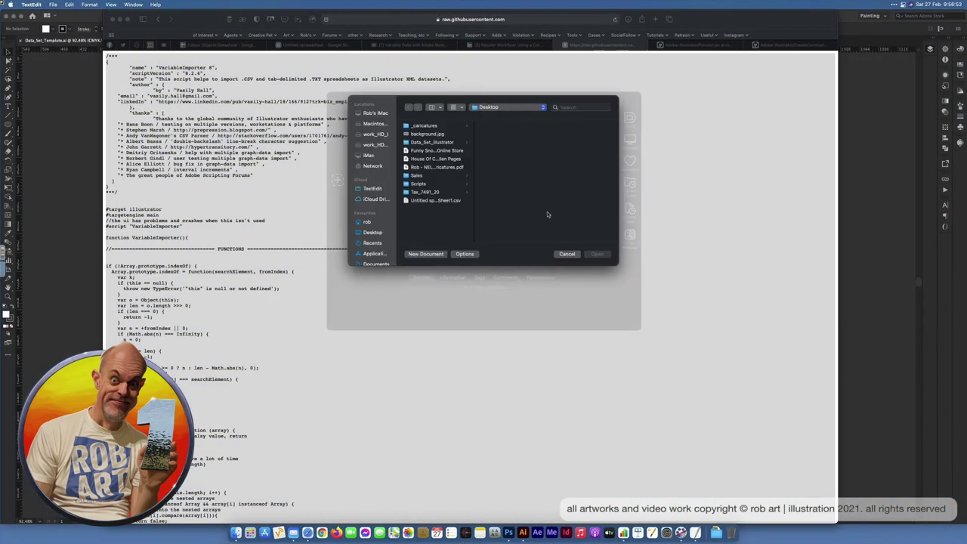
Create a new document in TextEdit, convert it to plain text, and enlarge its window.
{"action": "left_click", "coordinate": [425, 254]}
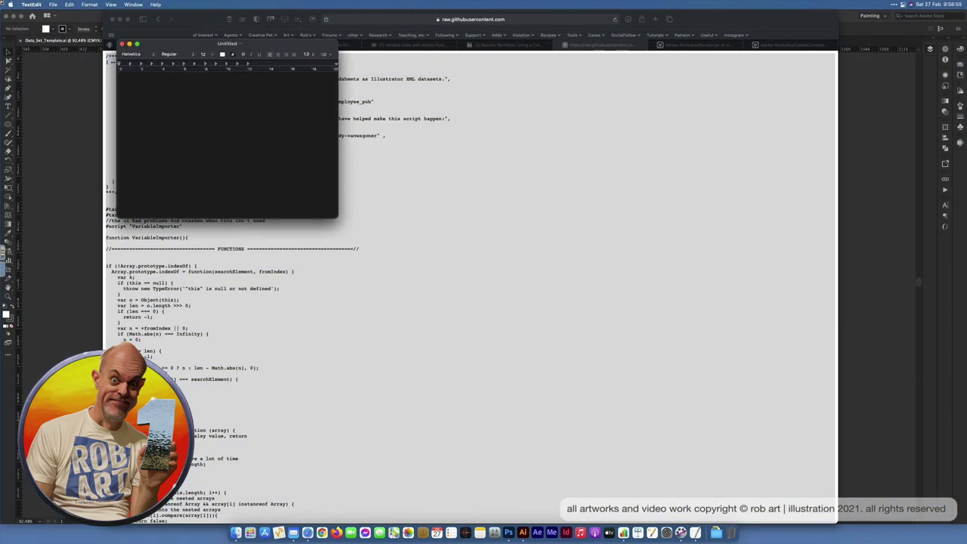
{"action": "left_click", "coordinate": [67, 7]}
{"action": "mouse_move", "coordinate": [84, 11]}
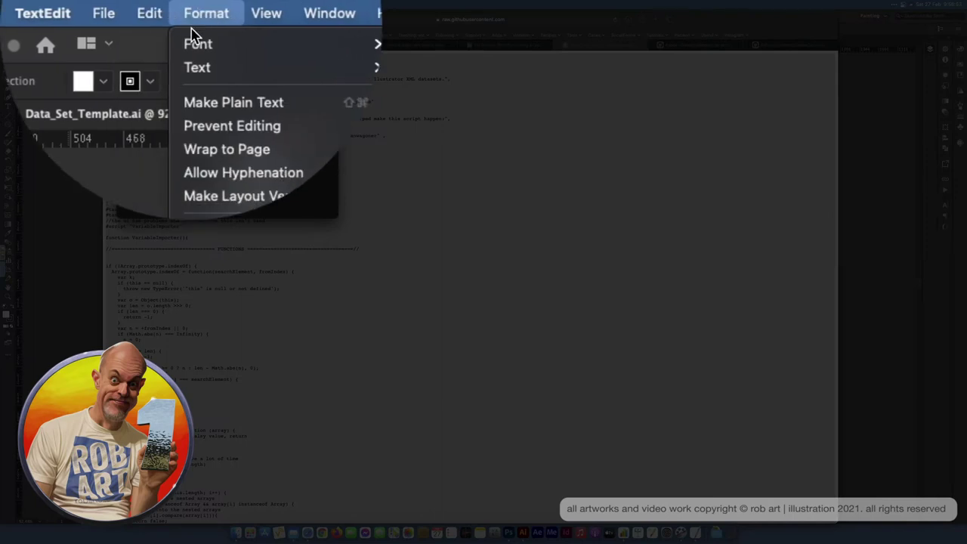
{"action": "left_click", "coordinate": [93, 36]}
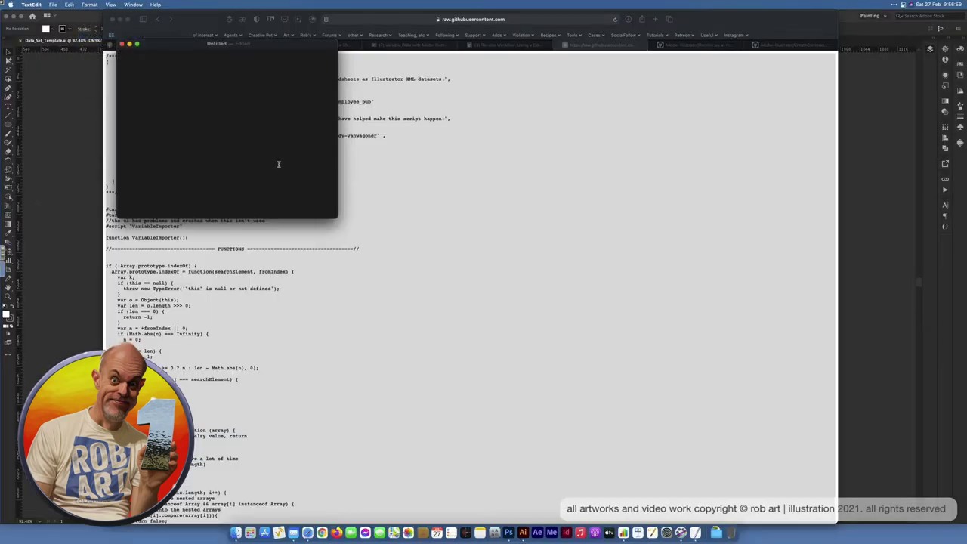
{"action": "left_click_drag", "start_coordinate": [337, 219], "coordinate": [473, 479]}
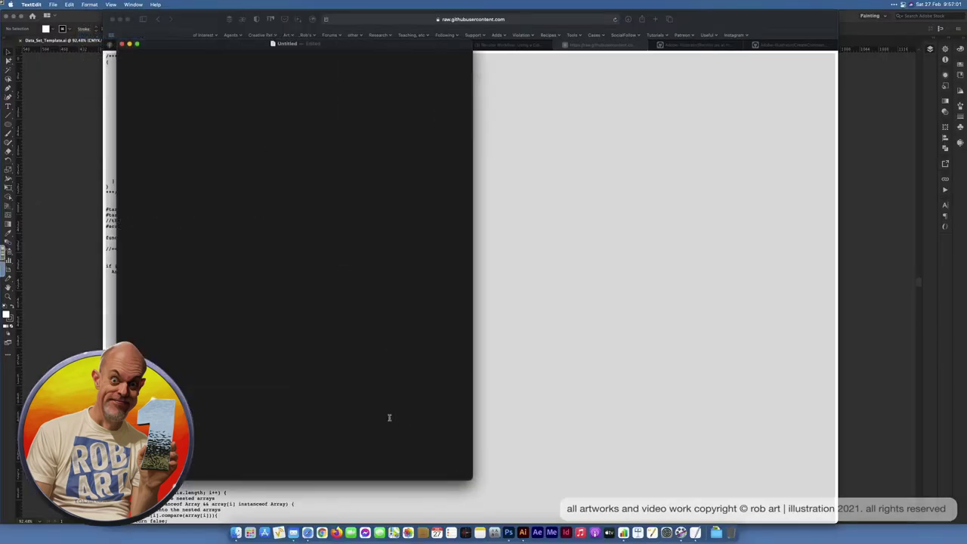
Paste the copied VariableImporter code into the plain-text document and check that it starts at the opening /*** comment.
{"action": "key", "text": "super+v"}
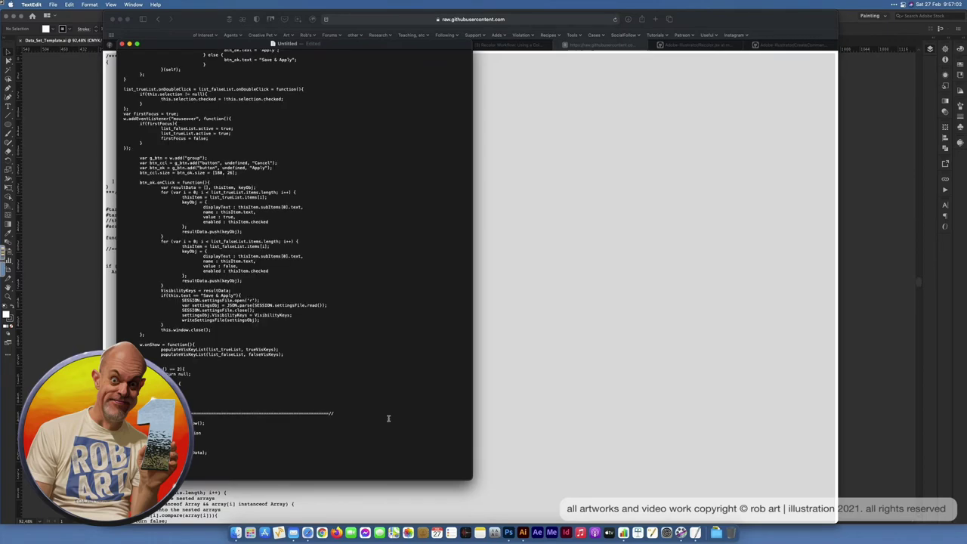
{"action": "scroll", "coordinate": [385, 416], "scroll_direction": "up", "scroll_amount": 15}
{"action": "scroll", "coordinate": [302, 234], "scroll_direction": "up", "scroll_amount": 10}
{"action": "left_click_drag", "start_coordinate": [469, 434], "coordinate": [469, 54]}
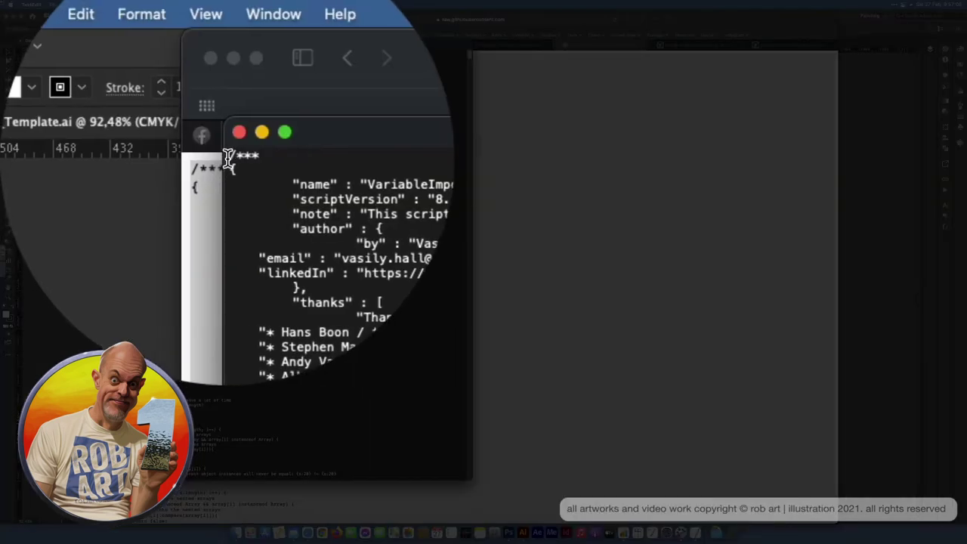
{"action": "left_click_drag", "start_coordinate": [225, 155], "coordinate": [227, 229]}
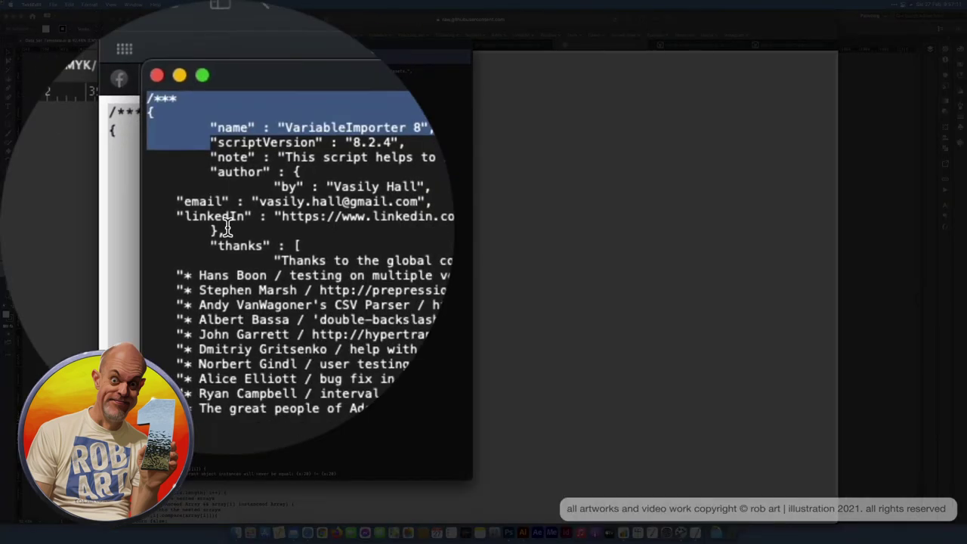
{"action": "scroll", "coordinate": [302, 264], "scroll_direction": "down", "scroll_amount": 10}
{"action": "mouse_move", "coordinate": [464, 72]}
{"action": "left_mouse_down"}
{"action": "mouse_move", "coordinate": [468, 486]}
{"action": "mouse_move", "coordinate": [469, 57]}
{"action": "left_mouse_up"}
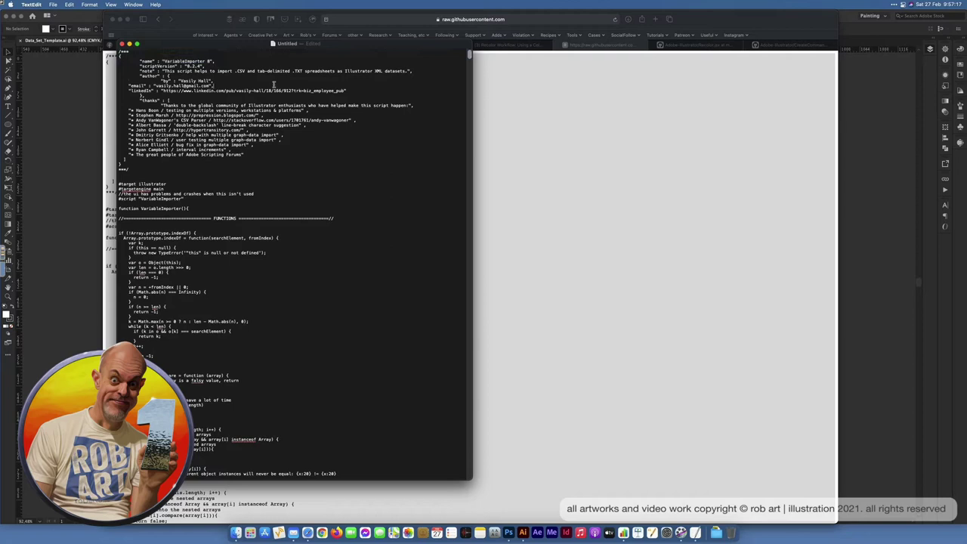
Start saving the script document as scriptimporter, look into the Data_Set_Illustrator Scripts folder, and choose the Desktop as destination.
{"action": "left_click", "coordinate": [55, 7]}
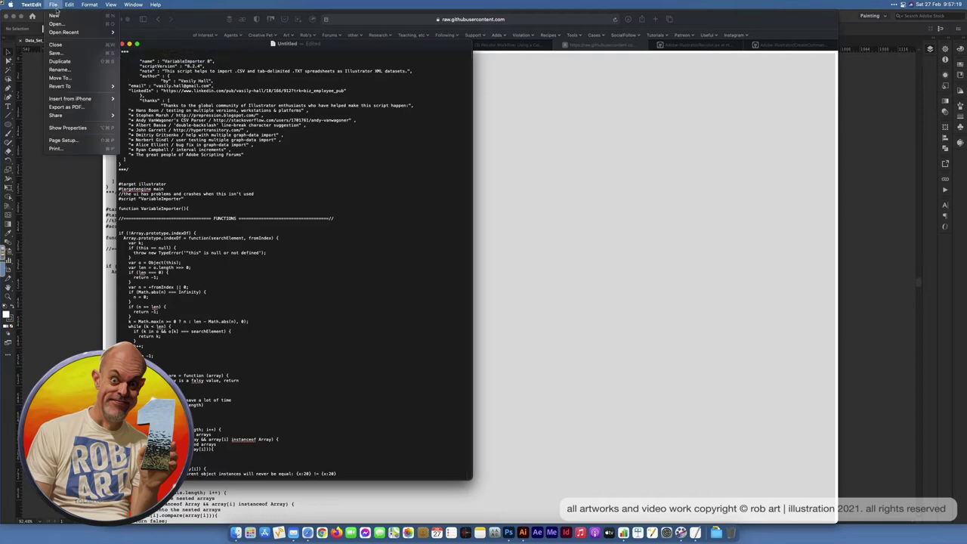
{"action": "left_click", "coordinate": [64, 55]}
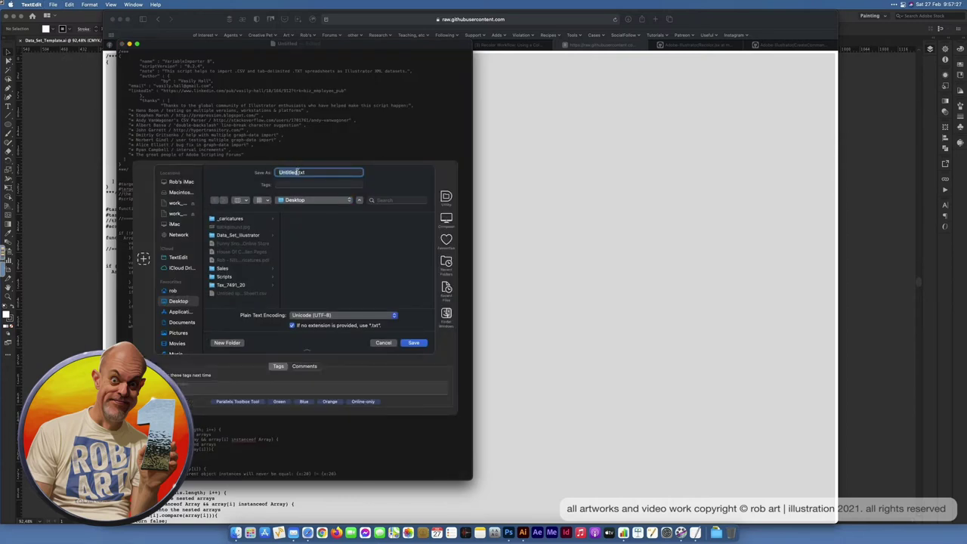
{"action": "left_click_drag", "start_coordinate": [307, 43], "coordinate": [454, 82]}
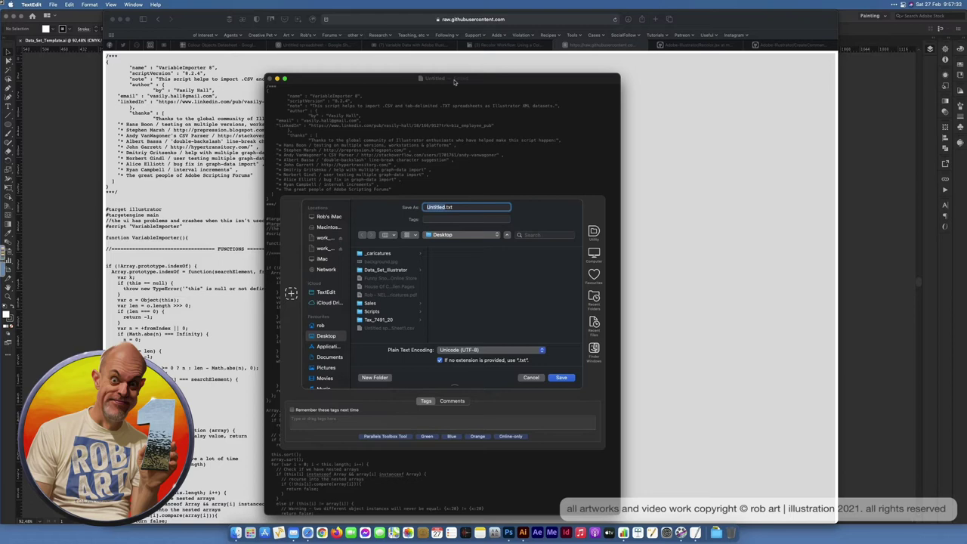
{"action": "type", "text": "scriptimporter"}
{"action": "left_click", "coordinate": [389, 270]}
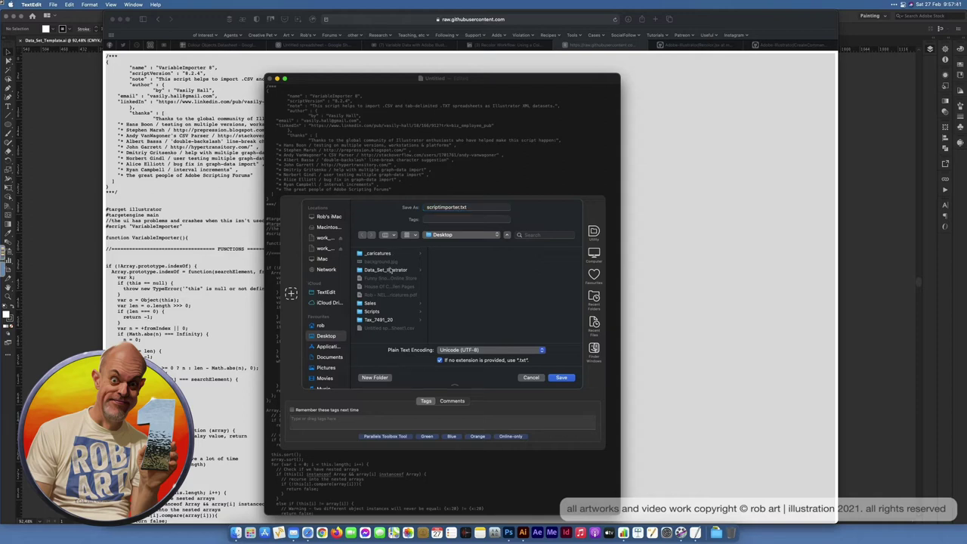
{"action": "left_click", "coordinate": [448, 295]}
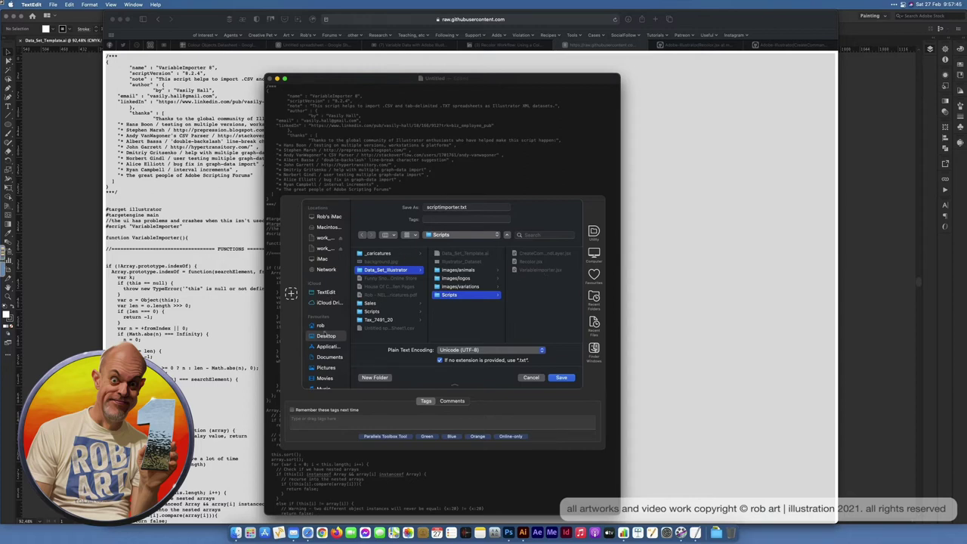
{"action": "left_click", "coordinate": [324, 336]}
Change the file name to variableImporter.jsx, turn off the automatic .txt extension, and save the script to the Desktop.
{"action": "left_click", "coordinate": [437, 207]}
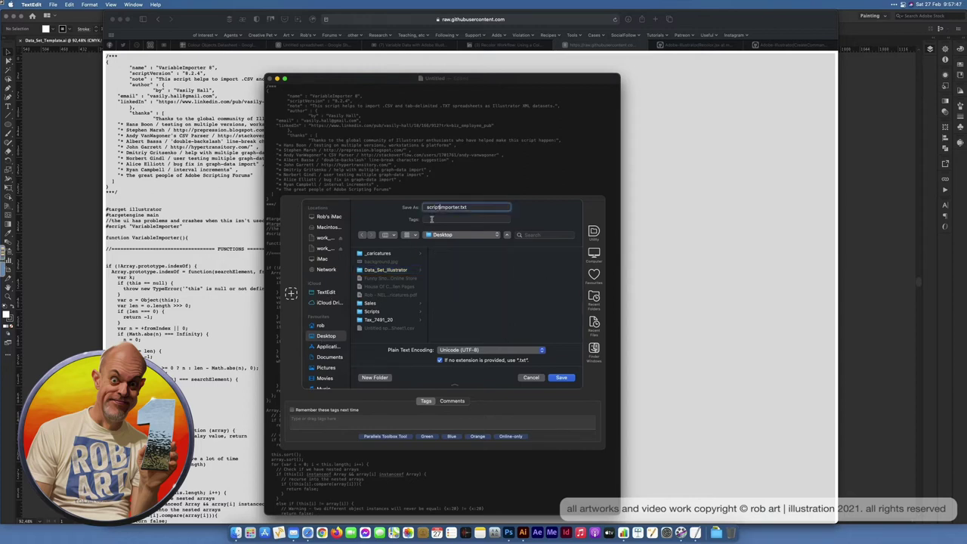
{"action": "triple_click", "coordinate": [440, 207]}
{"action": "type", "text": "variable"}
{"action": "left_click", "coordinate": [440, 361]}
{"action": "left_click_drag", "start_coordinate": [467, 207], "coordinate": [474, 207]}
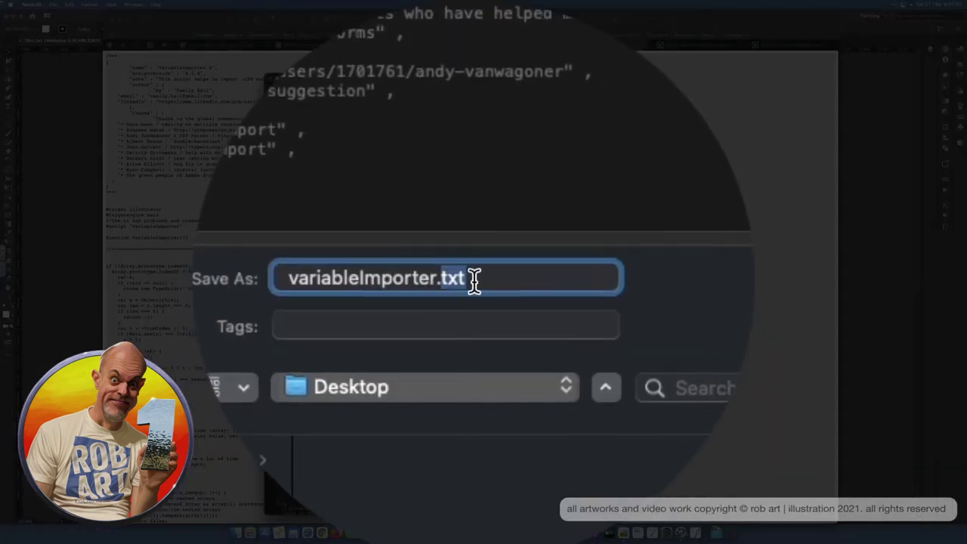
{"action": "key", "text": "BackSpace"}
{"action": "type", "text": "jsx"}
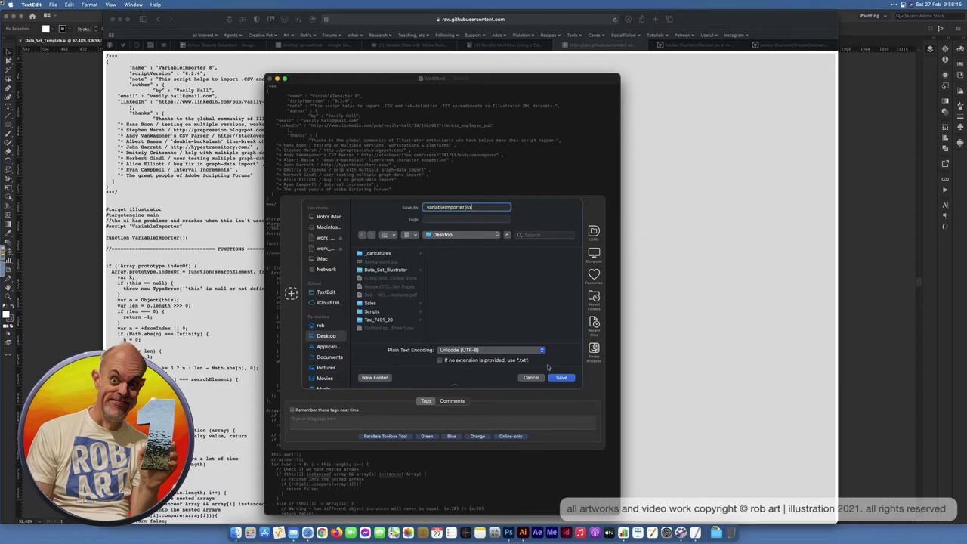
{"action": "left_click", "coordinate": [561, 378]}
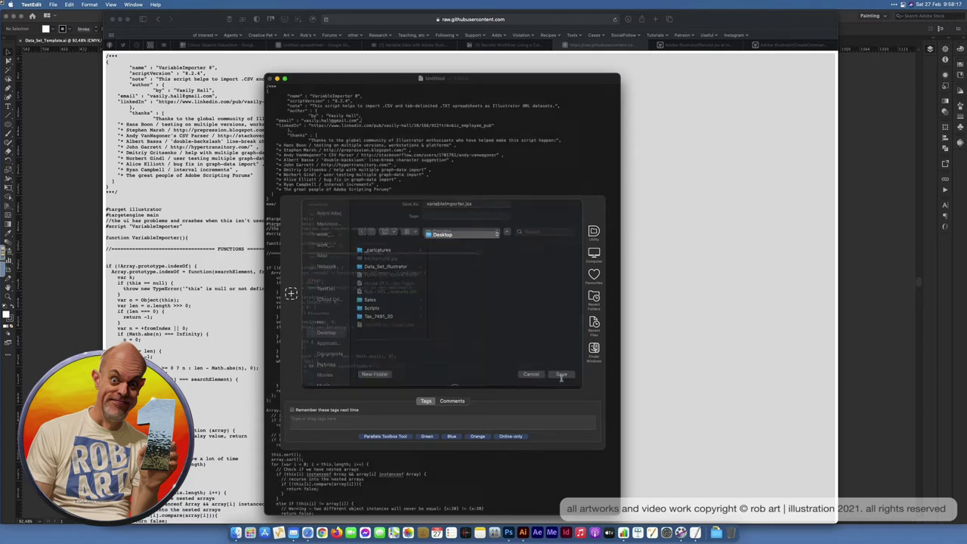
Locate variableImporter.jsx on the Desktop in Finder, move it to the Bin, and close the Finder and script windows.
{"action": "left_click", "coordinate": [238, 526]}
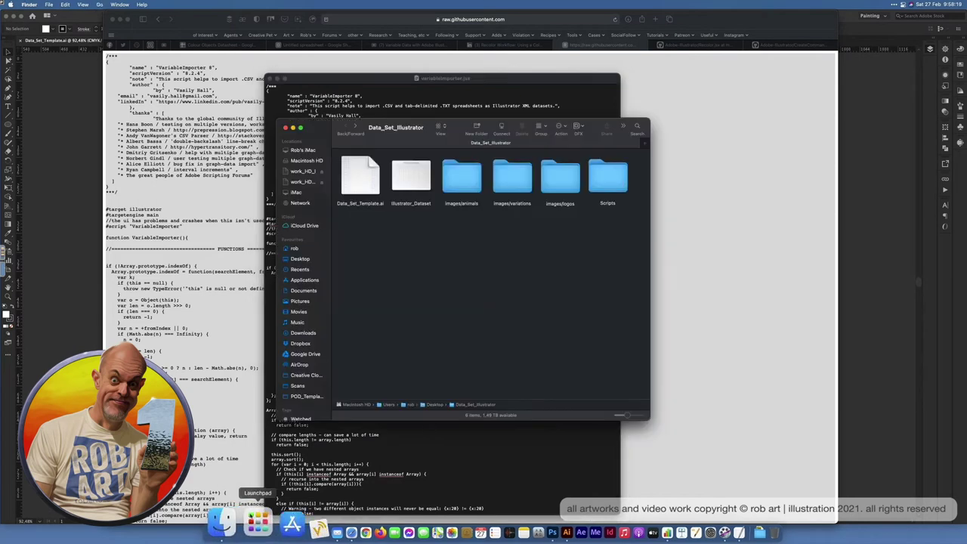
{"action": "left_click", "coordinate": [302, 259]}
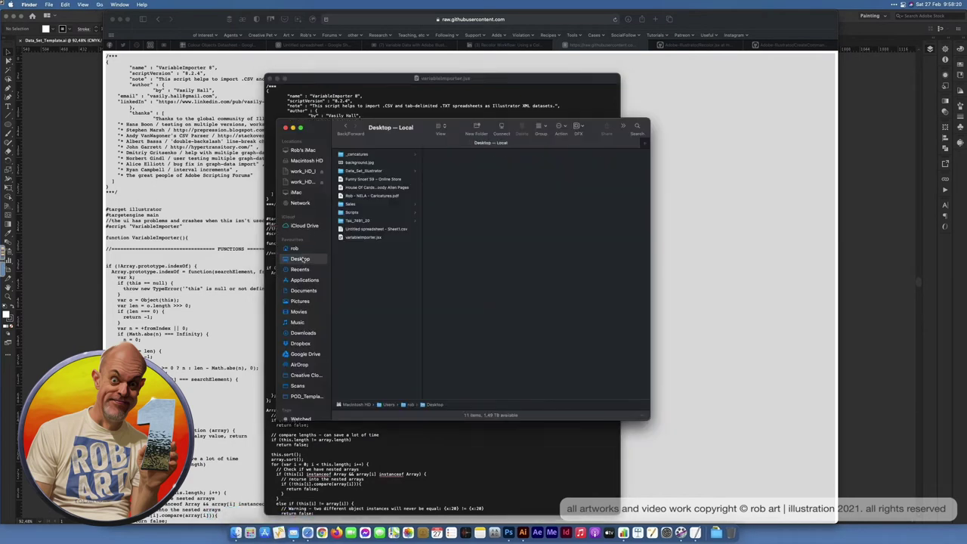
{"action": "left_click", "coordinate": [347, 240]}
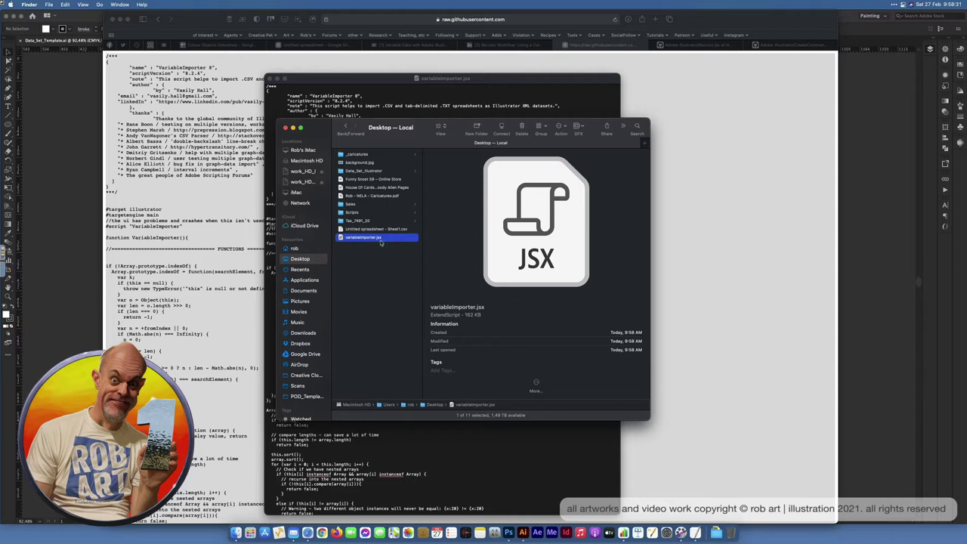
{"action": "right_click", "coordinate": [350, 239]}
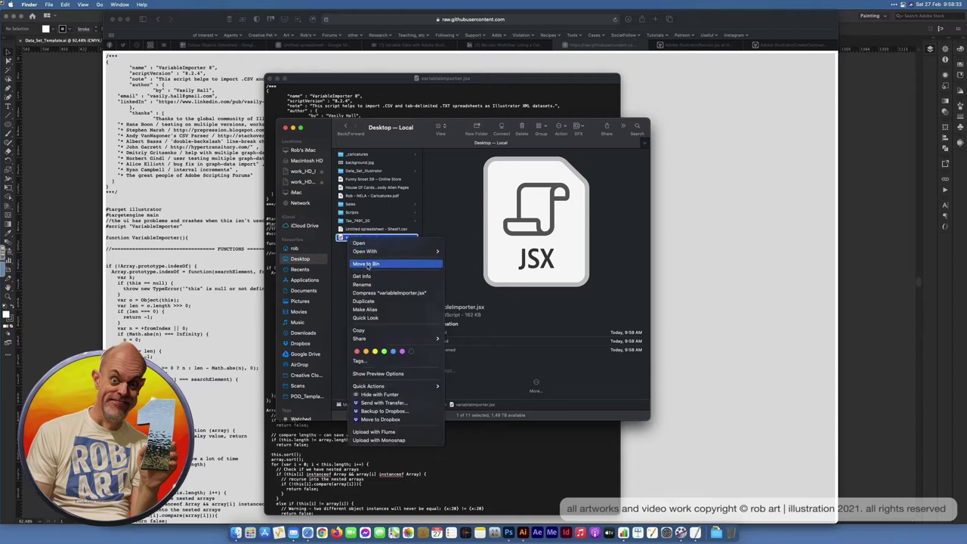
{"action": "left_click", "coordinate": [368, 264]}
{"action": "left_click", "coordinate": [287, 127]}
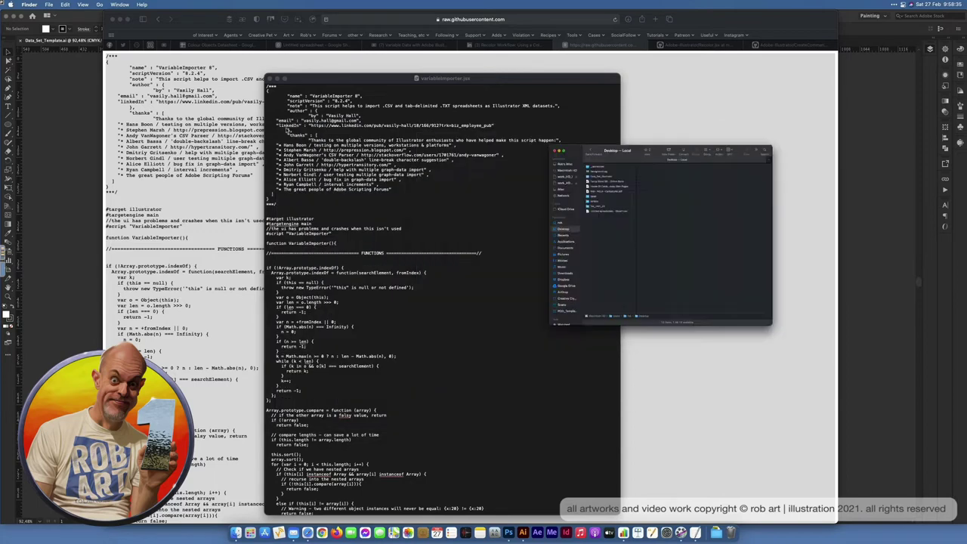
{"action": "left_click", "coordinate": [269, 79]}
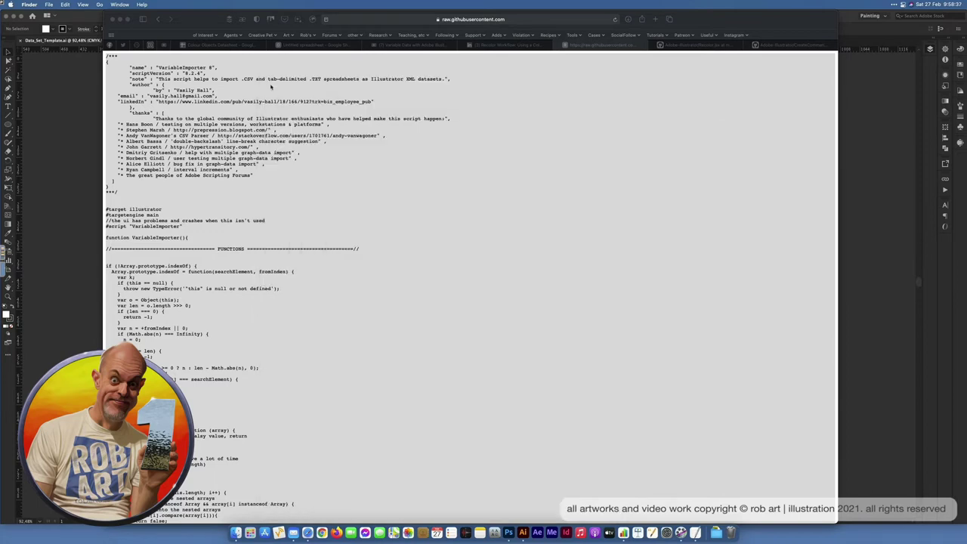
View the Recolor.jsx and CreateCommandLayer.jsx pages on GitHub and close all browser tabs except the two Google Sheets.
{"action": "left_click", "coordinate": [677, 49]}
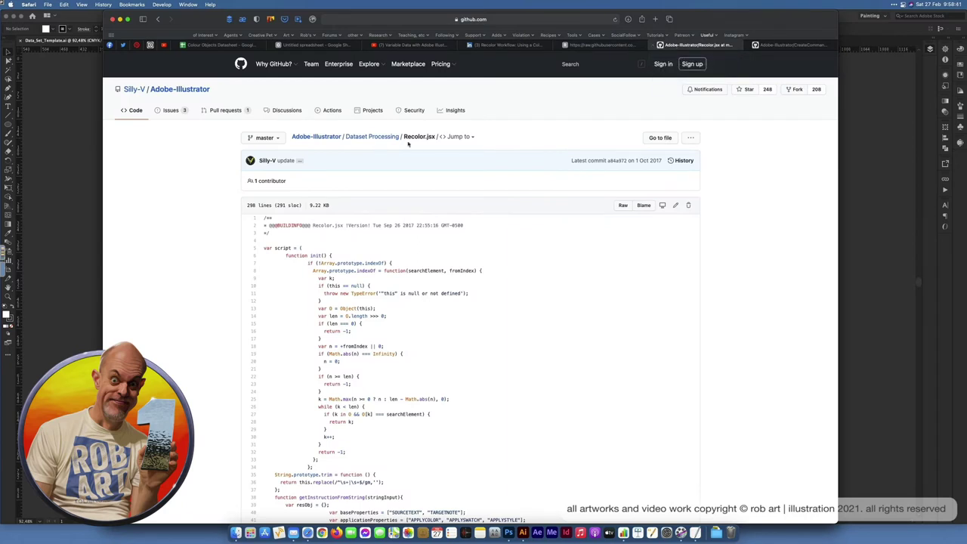
{"action": "left_click", "coordinate": [774, 46]}
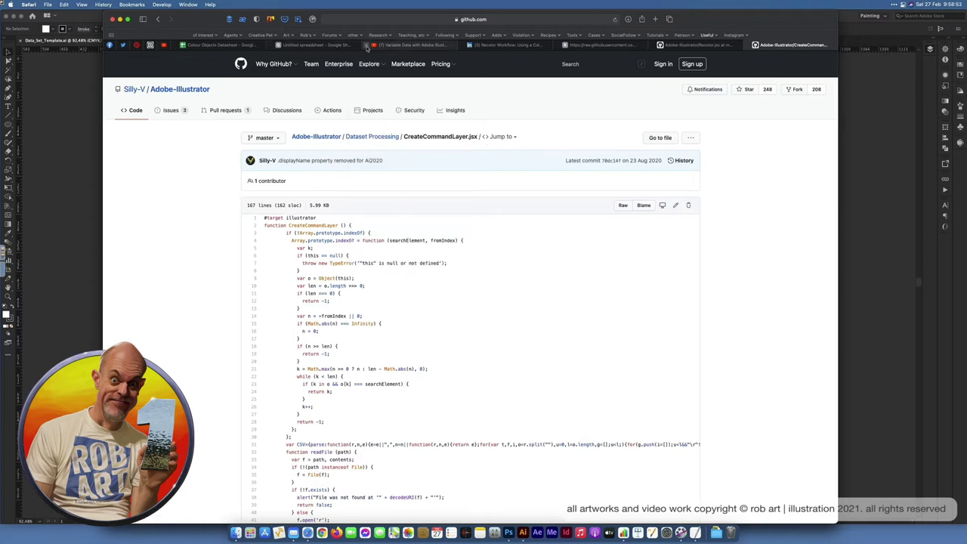
{"action": "left_click", "coordinate": [367, 47]}
{"action": "left_click", "coordinate": [367, 47]}
{"action": "left_click", "coordinate": [368, 47]}
{"action": "left_click", "coordinate": [367, 47]}
{"action": "left_click", "coordinate": [367, 47]}
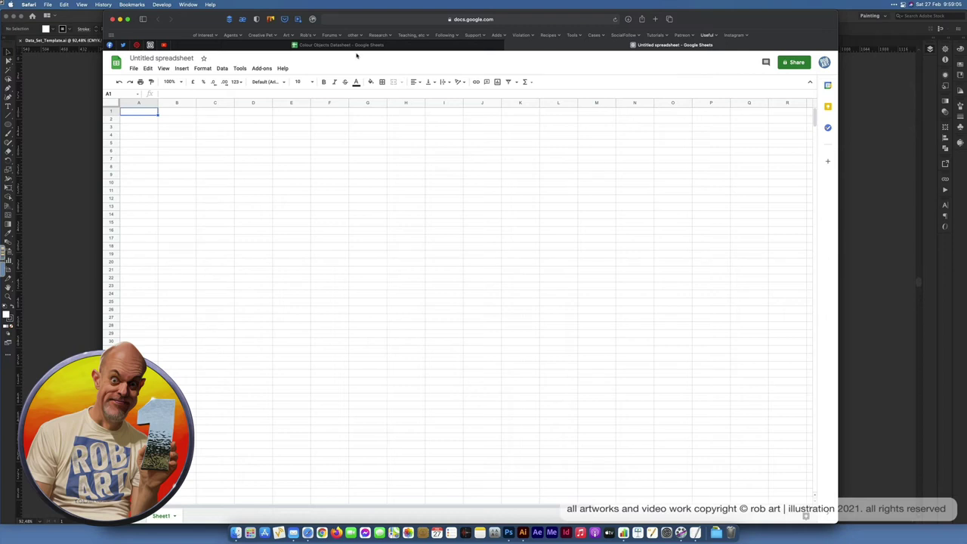
Look over the Colour Objects Datasheet and the untitled spreadsheet, hide Safari, and switch to Illustrator.
{"action": "left_click", "coordinate": [412, 46]}
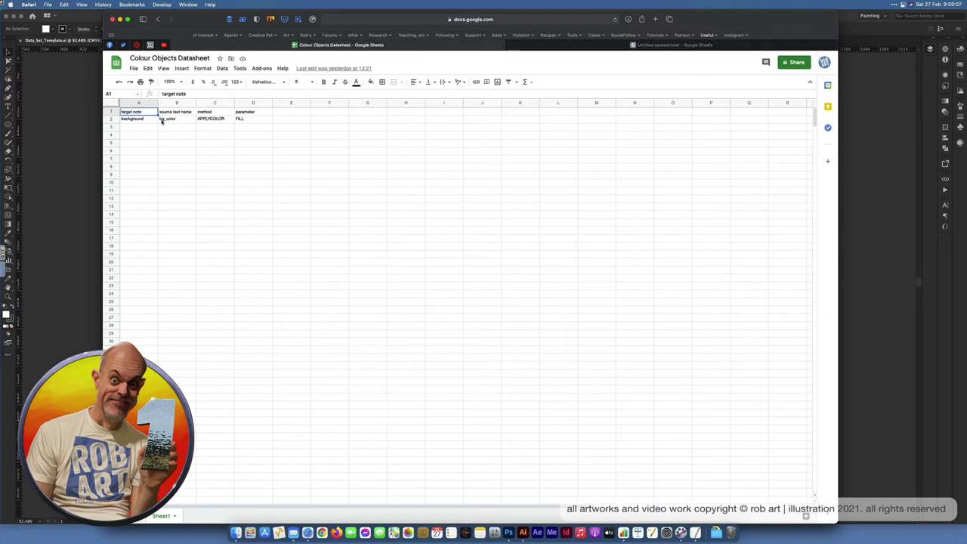
{"action": "left_click", "coordinate": [593, 47]}
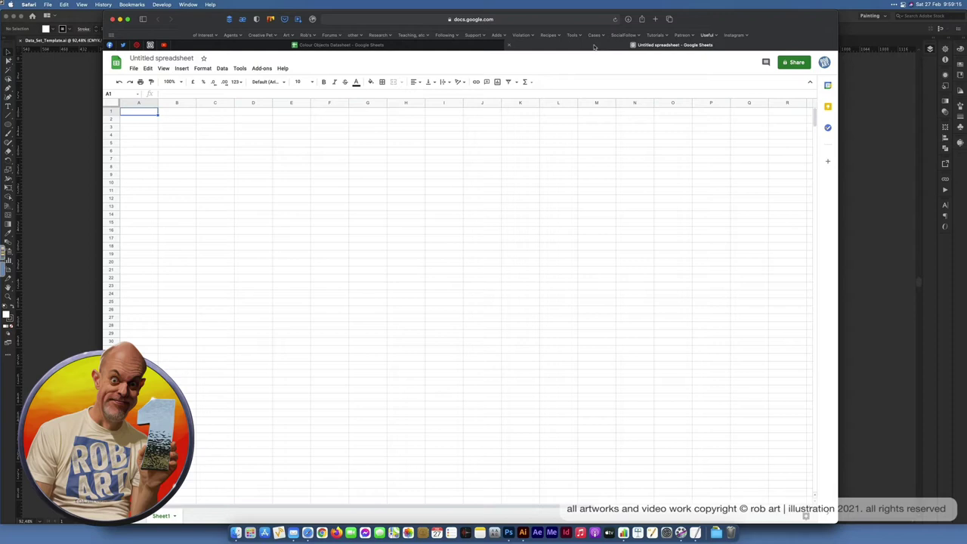
{"action": "key", "text": "super+h"}
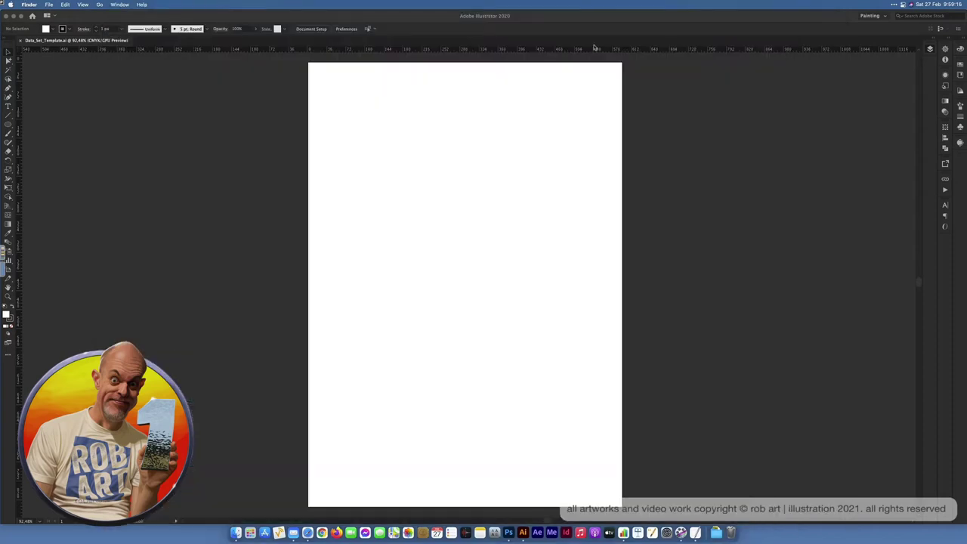
{"action": "left_click", "coordinate": [507, 525]}
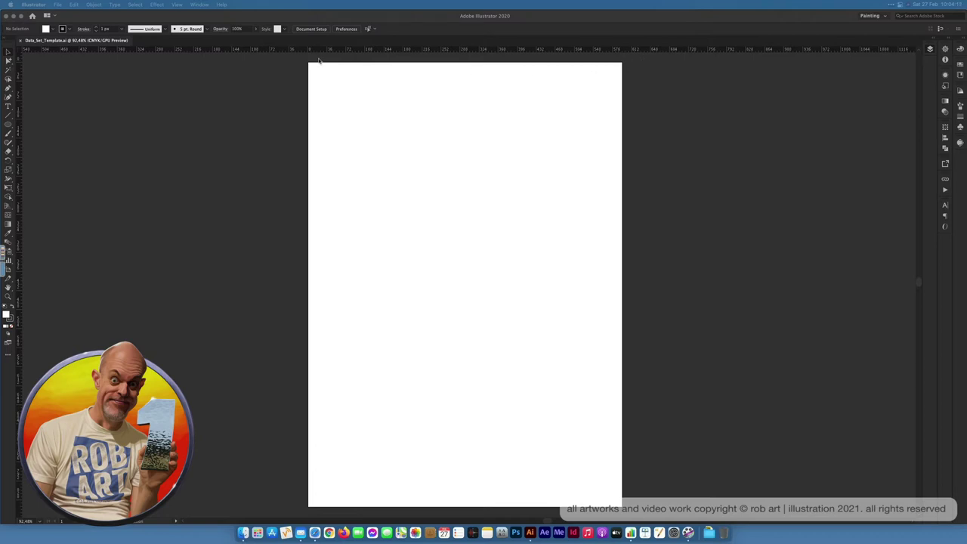
{"action": "left_click", "coordinate": [647, 79]}
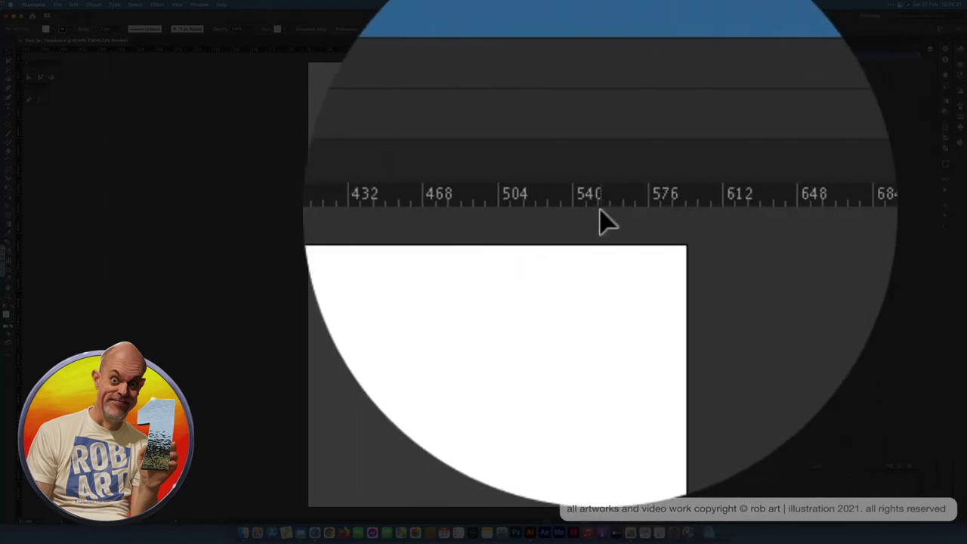
{"action": "left_click_drag", "start_coordinate": [615, 194], "coordinate": [680, 50]}
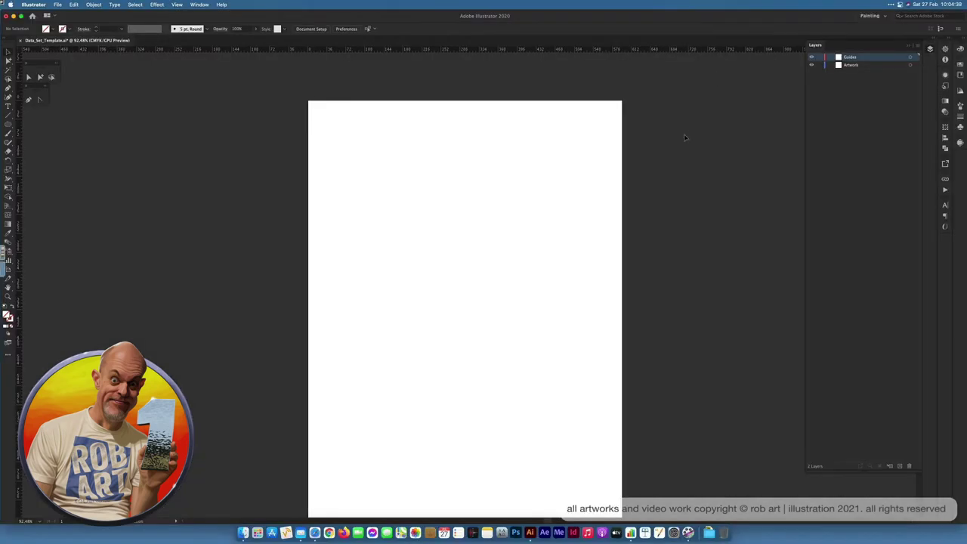
{"action": "key", "text": "super+0"}
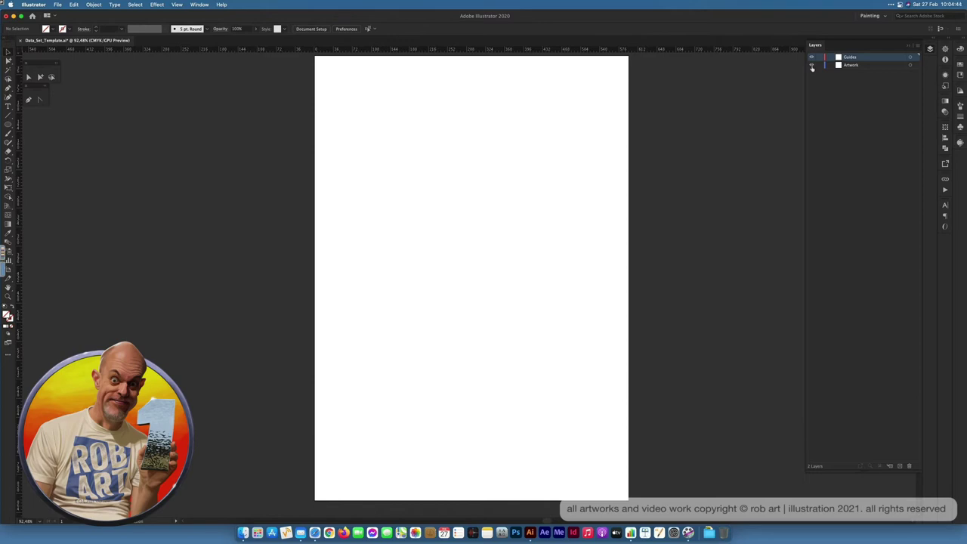
{"action": "scroll", "coordinate": [696, 95], "scroll_direction": "right", "scroll_amount": 1}
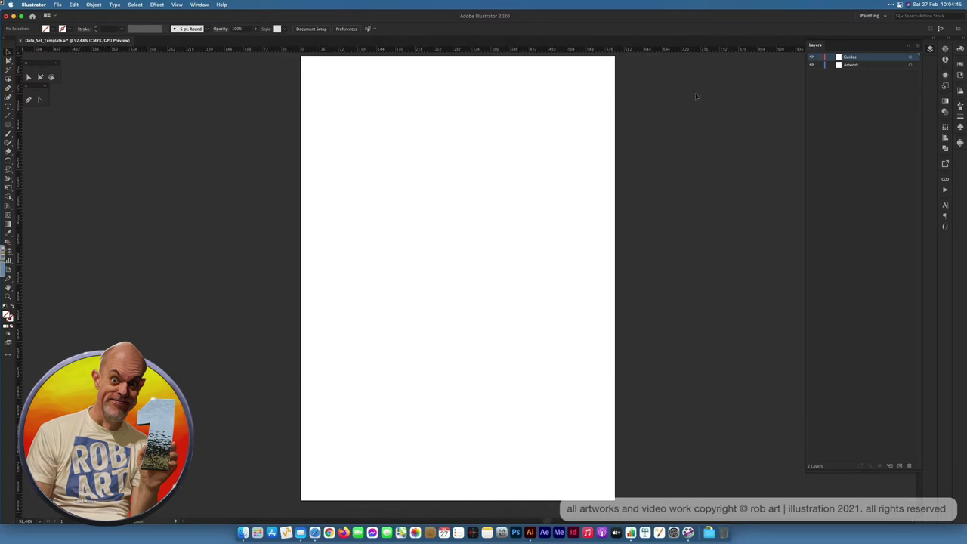
{"action": "scroll", "coordinate": [695, 95], "scroll_direction": "up", "scroll_amount": 1}
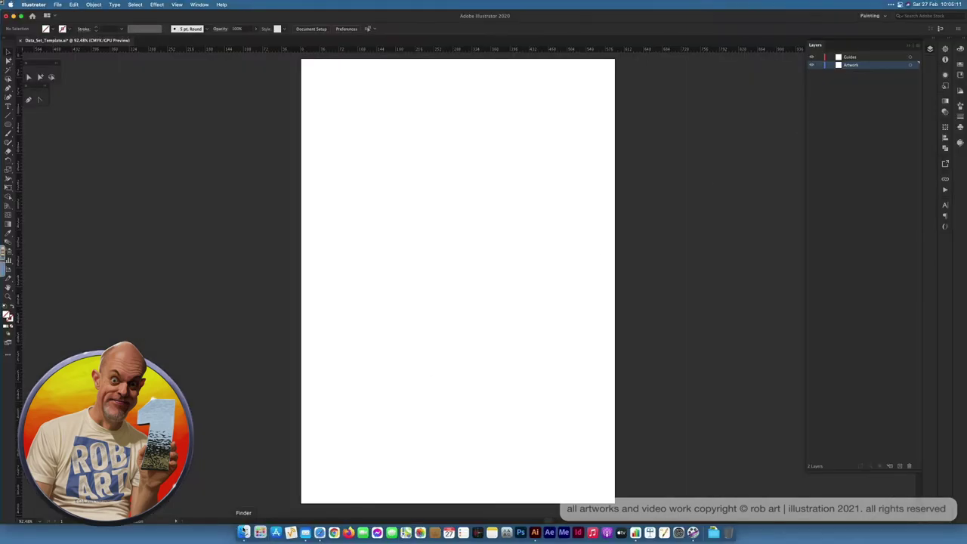
Switch to Finder, browse to the images/animals folder inside Data_Set_Illustrator, and preview 3D.jpg.
{"action": "left_click", "coordinate": [244, 523]}
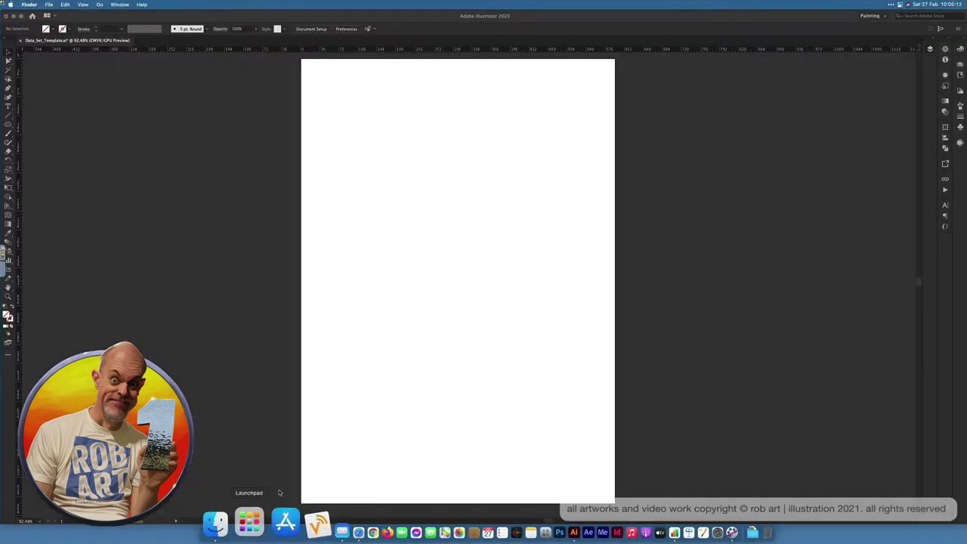
{"action": "left_click_drag", "start_coordinate": [553, 189], "coordinate": [271, 141]}
{"action": "left_click", "coordinate": [272, 144]}
{"action": "left_click", "coordinate": [371, 147]}
{"action": "left_click", "coordinate": [450, 130]}
{"action": "key", "text": "space"}
{"action": "key", "text": "space"}
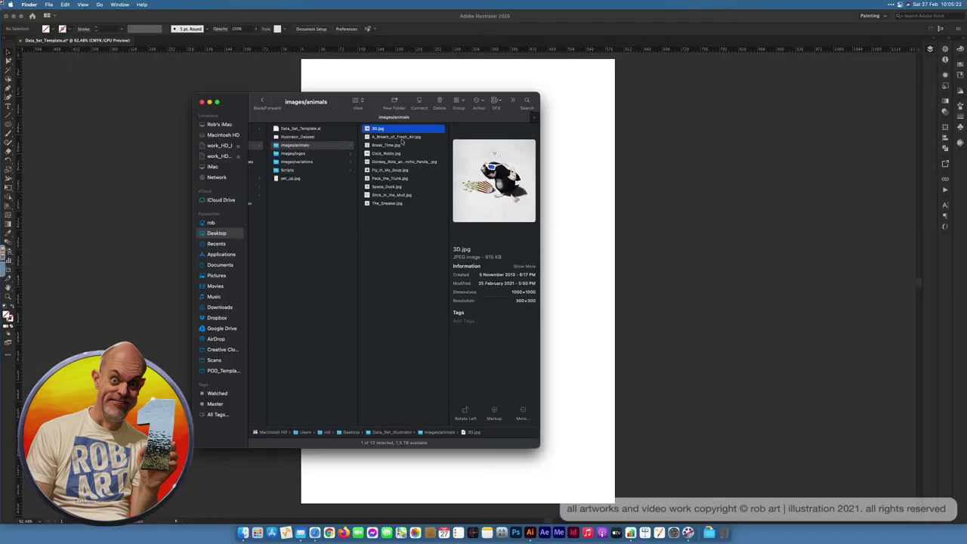
Look through the remaining animal images down to The_Sneaker.jpg and close the Finder window.
{"action": "key", "text": "Down"}
{"action": "key", "text": "Down"}
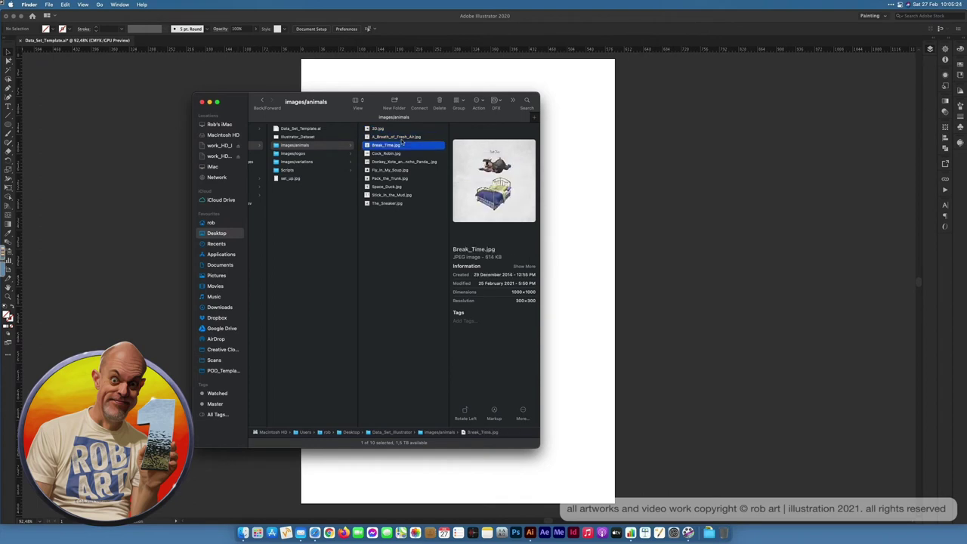
{"action": "key", "text": "Down"}
{"action": "key", "text": "Down"}
{"action": "key", "text": "Down"}
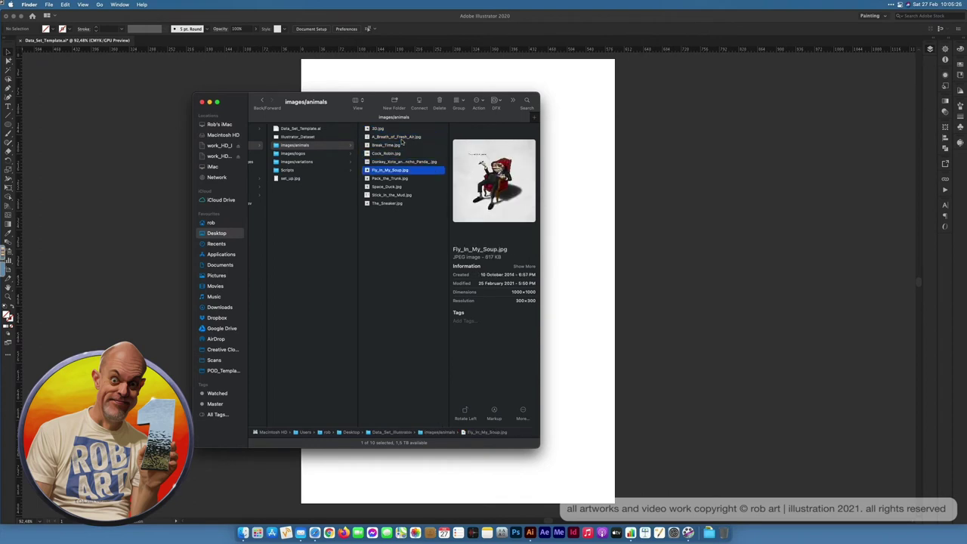
{"action": "key", "text": "Down"}
{"action": "key", "text": "Down"}
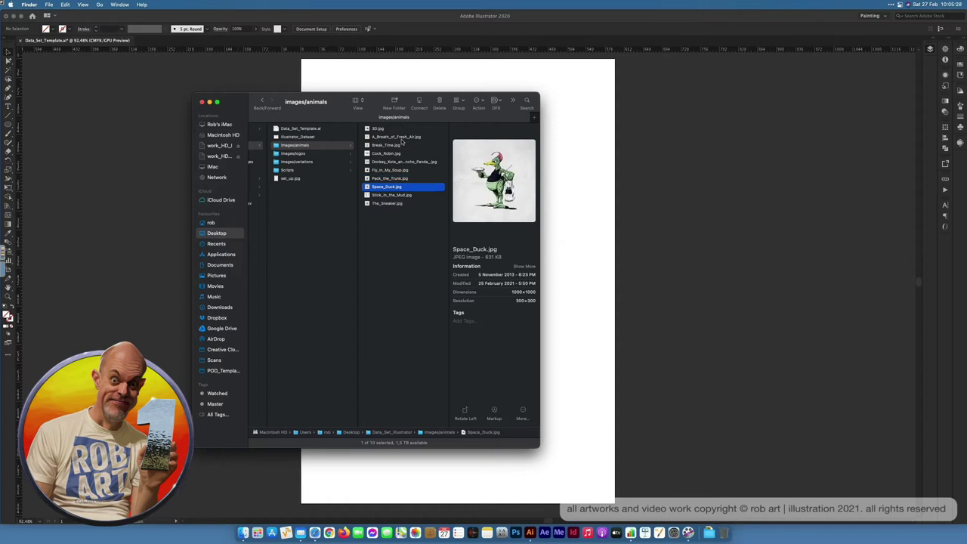
{"action": "key", "text": "Down"}
{"action": "key", "text": "Down"}
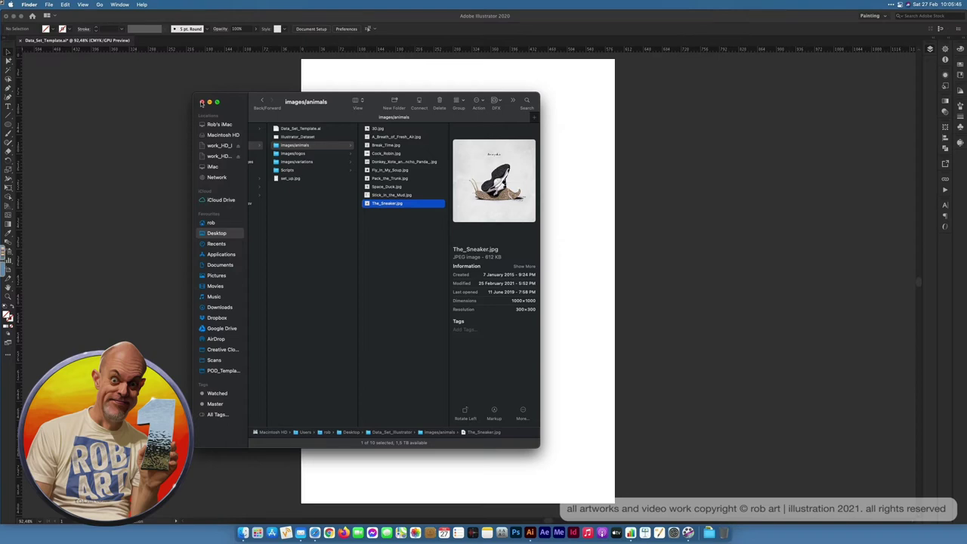
{"action": "left_click", "coordinate": [202, 102]}
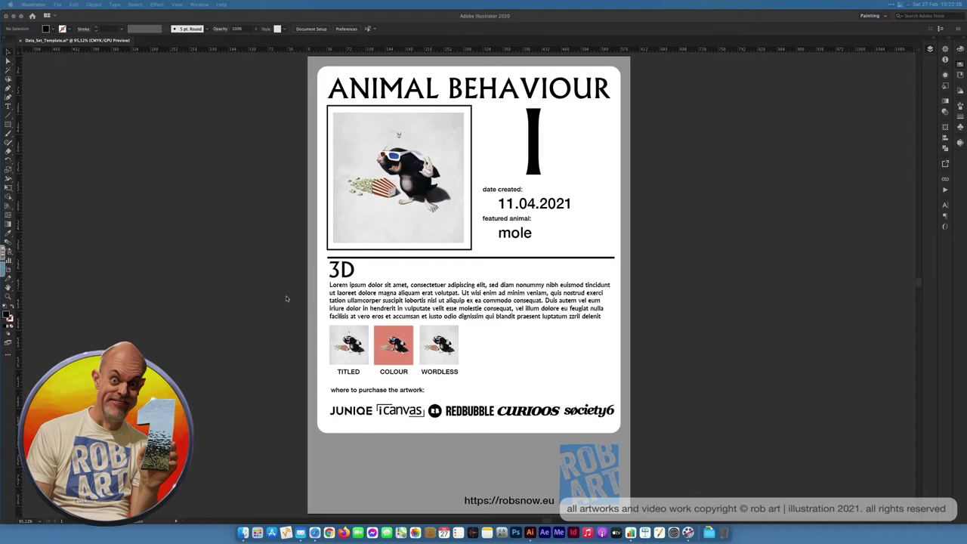
Inspect the template's grey background, large series number and description text by selecting them on the artboard.
{"action": "left_click", "coordinate": [678, 261]}
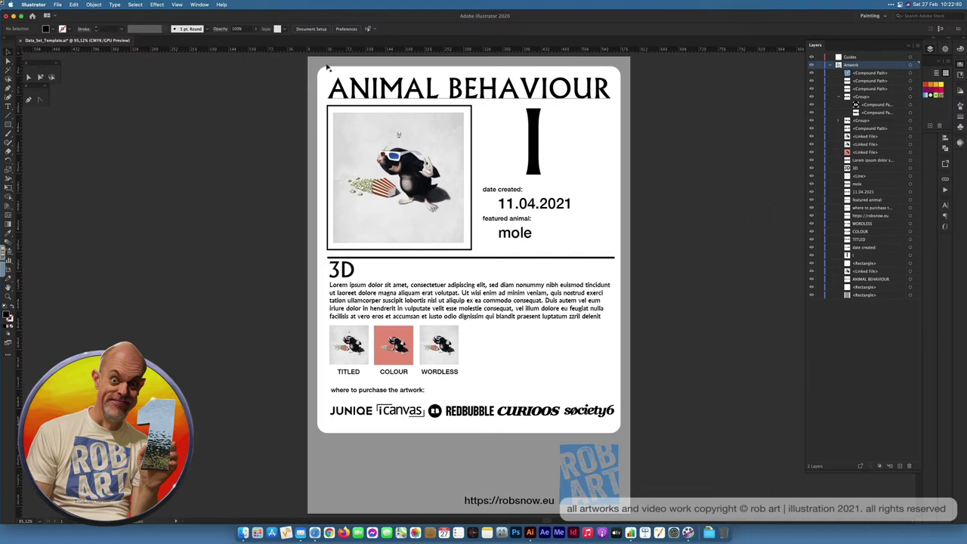
{"action": "left_click", "coordinate": [337, 467]}
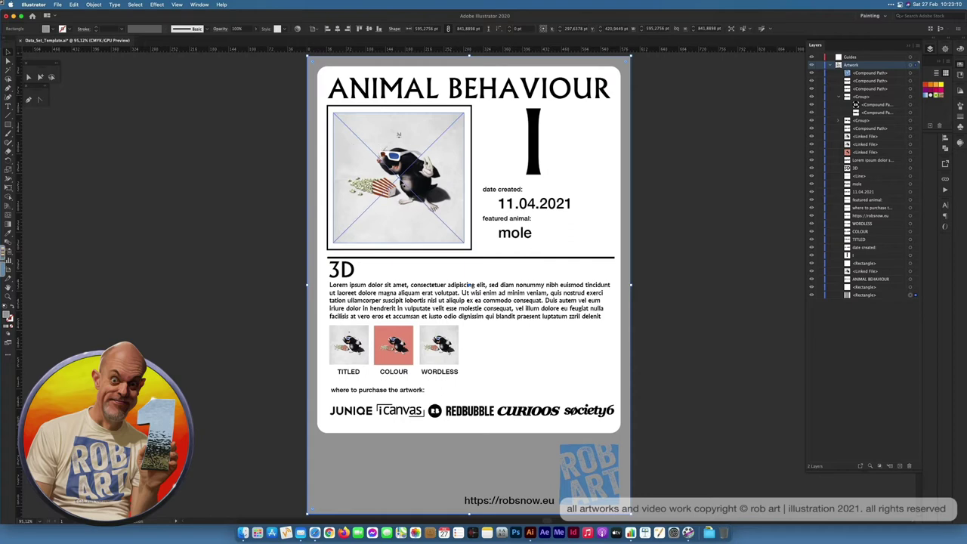
{"action": "left_click", "coordinate": [534, 148]}
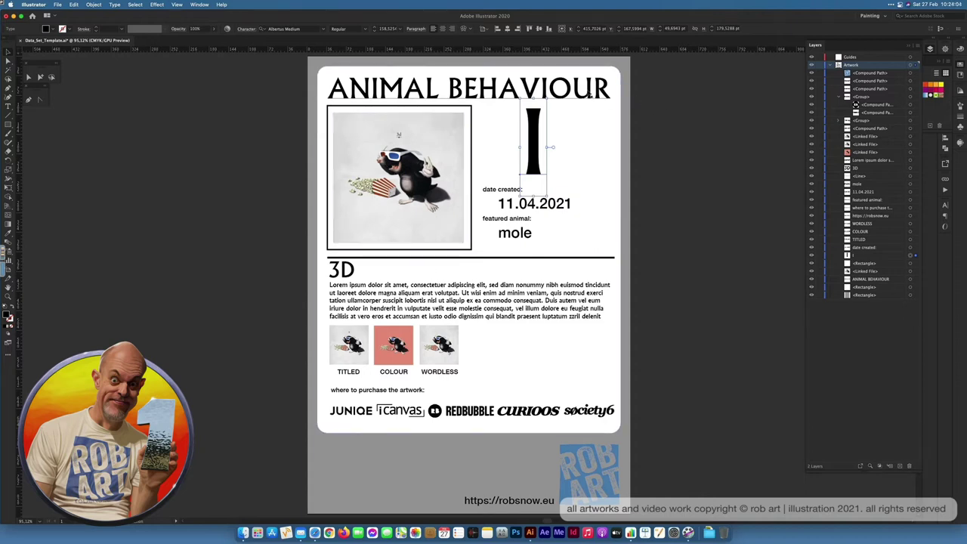
{"action": "left_click_drag", "start_coordinate": [420, 407], "coordinate": [421, 412]}
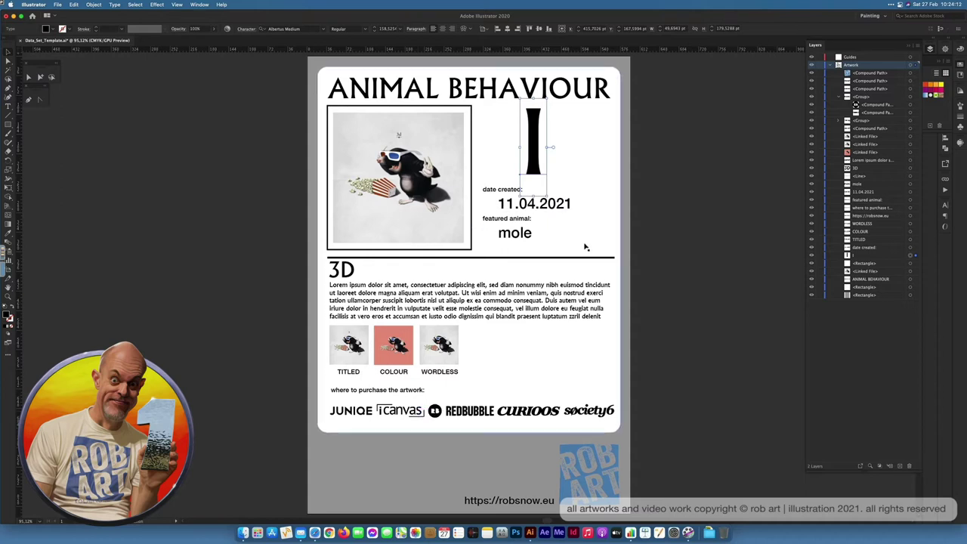
{"action": "left_click", "coordinate": [357, 288]}
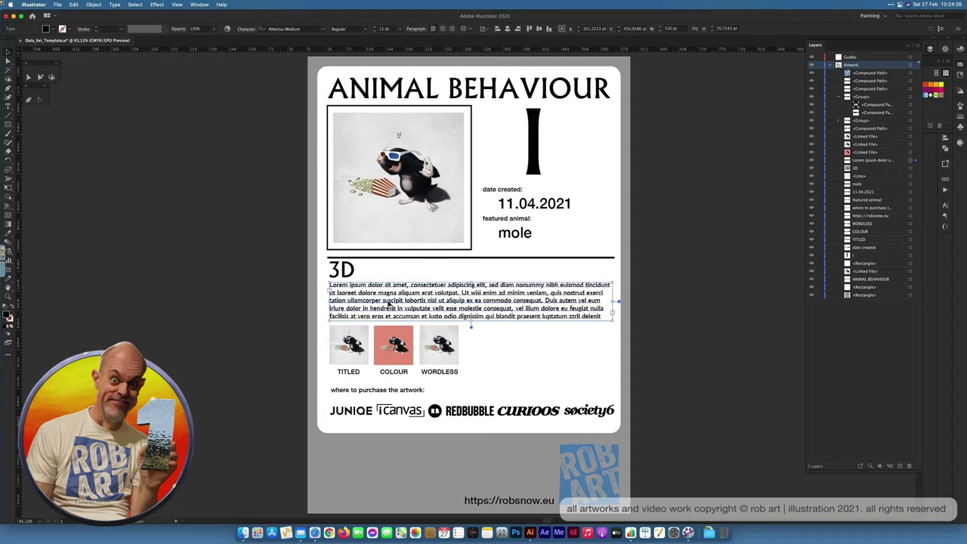
View the Illustrator_Dataset spreadsheet in Numbers and clear its cell selection.
{"action": "scroll", "coordinate": [387, 306], "scroll_direction": "down", "scroll_amount": 3}
{"action": "scroll", "coordinate": [387, 306], "scroll_direction": "right", "scroll_amount": 2}
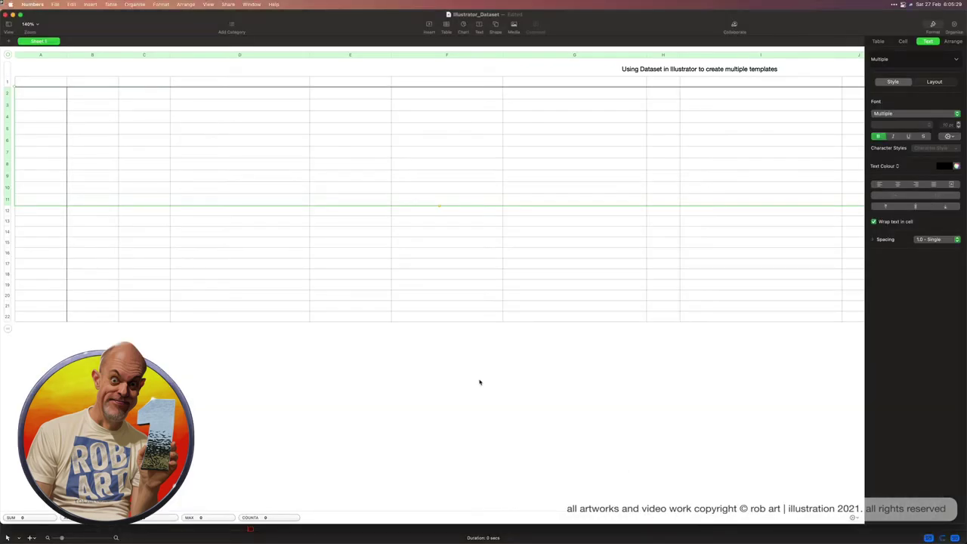
{"action": "left_click", "coordinate": [479, 381]}
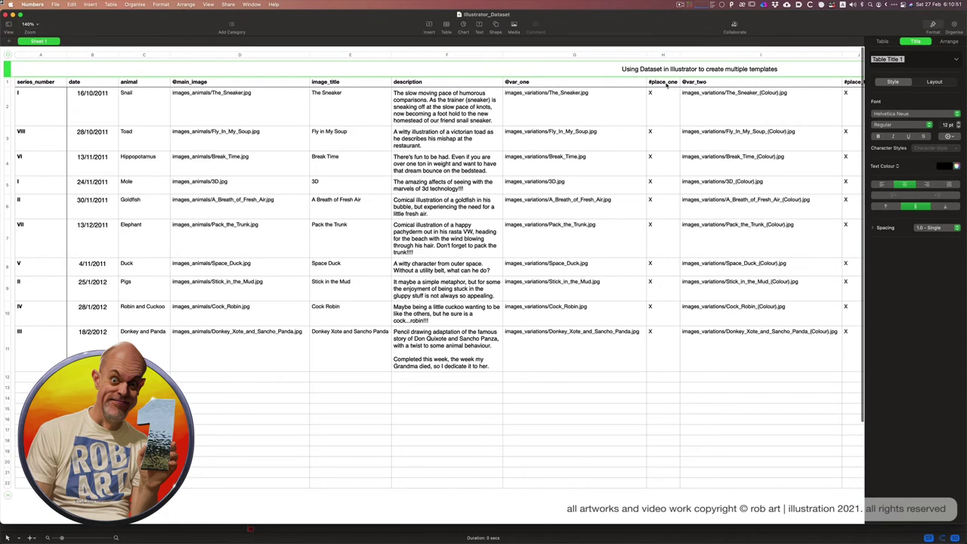
Delete the #place_one and #place_two columns from the Illustrator_Dataset table.
{"action": "left_click", "coordinate": [677, 57]}
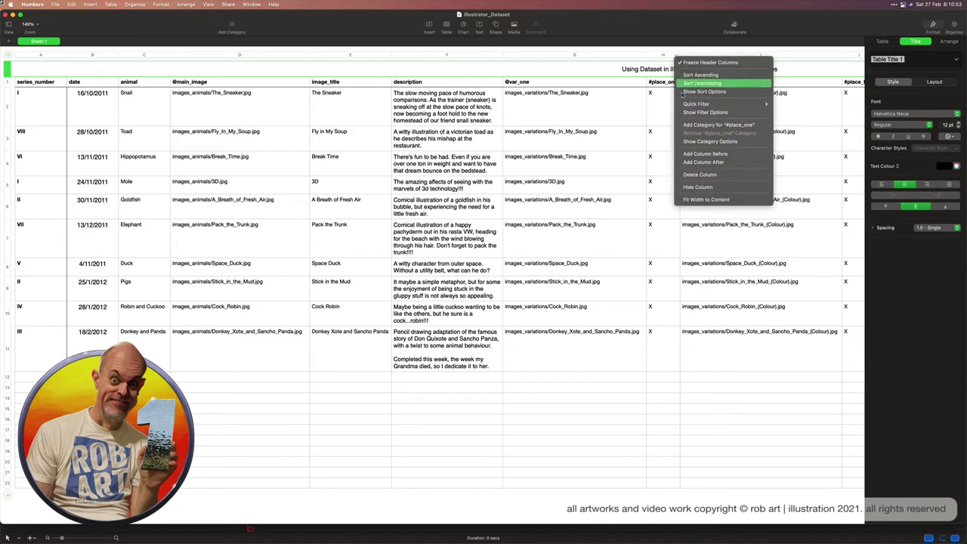
{"action": "left_click", "coordinate": [693, 174]}
{"action": "scroll", "coordinate": [695, 105], "scroll_direction": "right", "scroll_amount": 4}
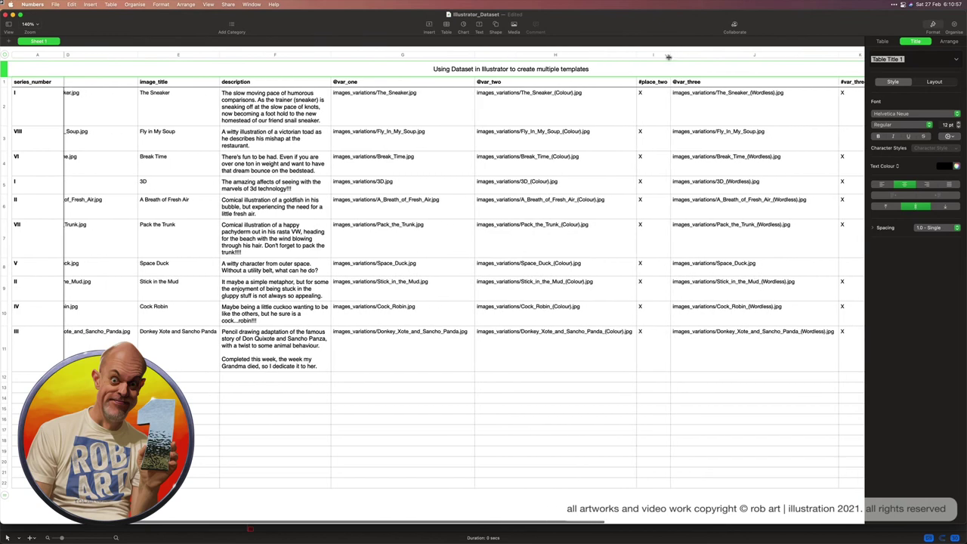
{"action": "left_click", "coordinate": [668, 58]}
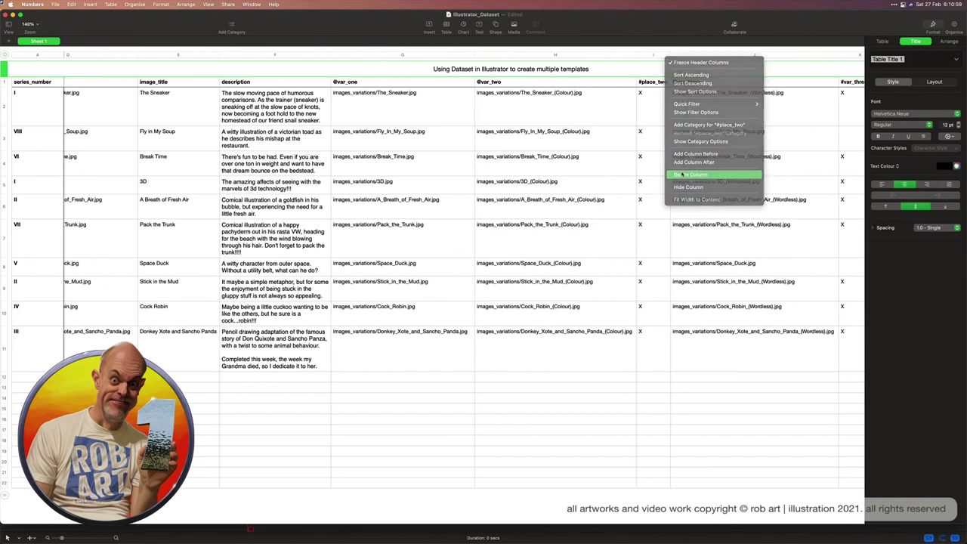
{"action": "left_click", "coordinate": [682, 174]}
Examine the remaining variable and logo columns across the full width of the dataset table.
{"action": "scroll", "coordinate": [710, 151], "scroll_direction": "right", "scroll_amount": 4}
{"action": "scroll", "coordinate": [736, 87], "scroll_direction": "right", "scroll_amount": 3}
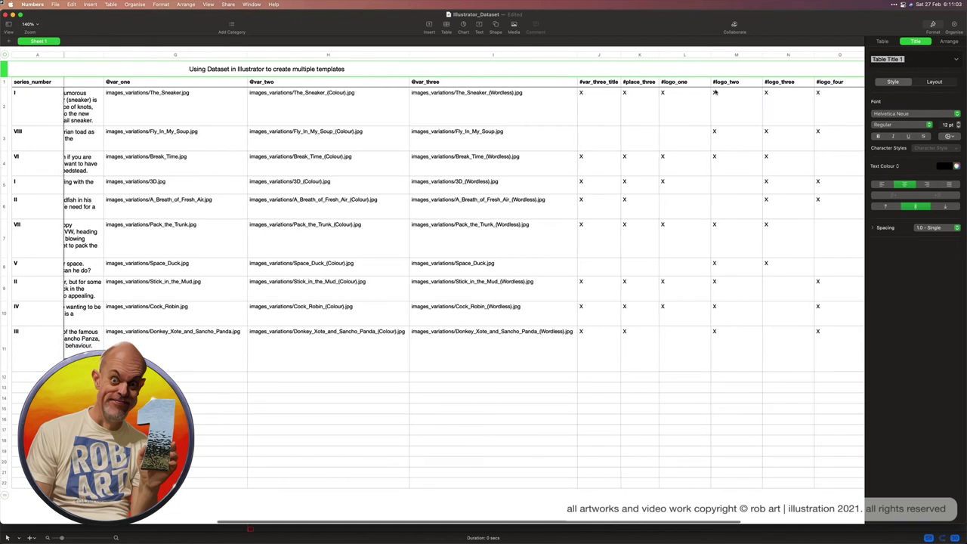
{"action": "scroll", "coordinate": [715, 92], "scroll_direction": "right", "scroll_amount": 1}
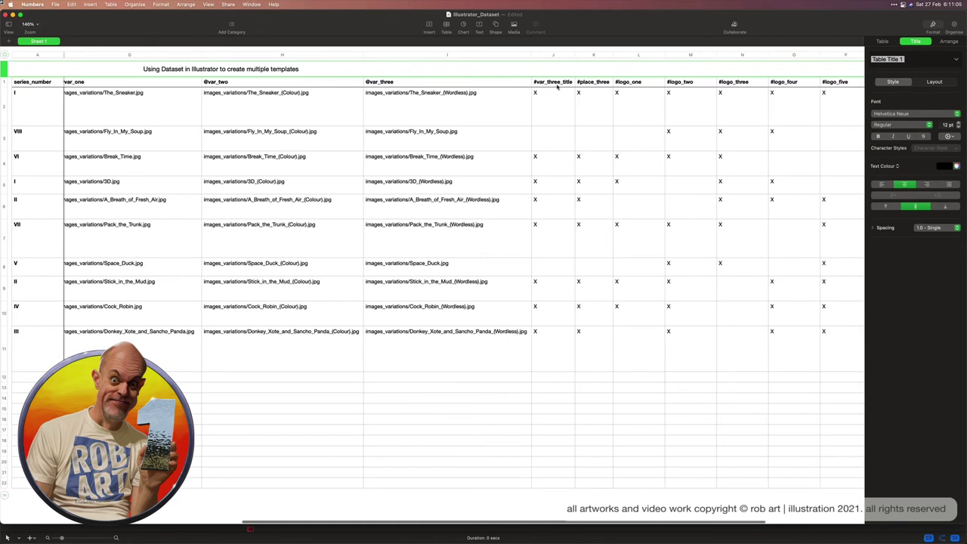
{"action": "scroll", "coordinate": [557, 86], "scroll_direction": "right", "scroll_amount": 3}
{"action": "scroll", "coordinate": [521, 86], "scroll_direction": "left", "scroll_amount": 1}
{"action": "scroll", "coordinate": [503, 85], "scroll_direction": "left", "scroll_amount": 1}
{"action": "scroll", "coordinate": [328, 93], "scroll_direction": "left", "scroll_amount": 10}
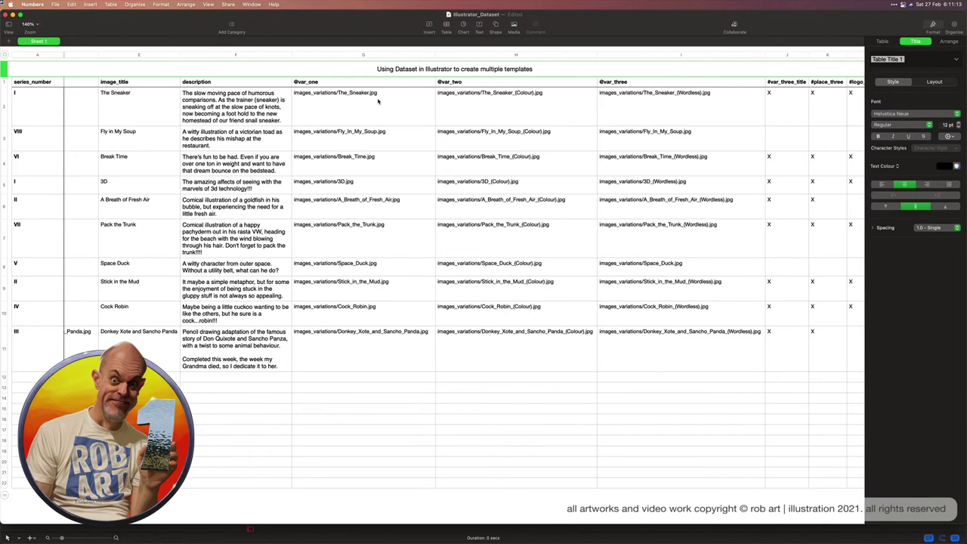
{"action": "scroll", "coordinate": [377, 100], "scroll_direction": "left", "scroll_amount": 7}
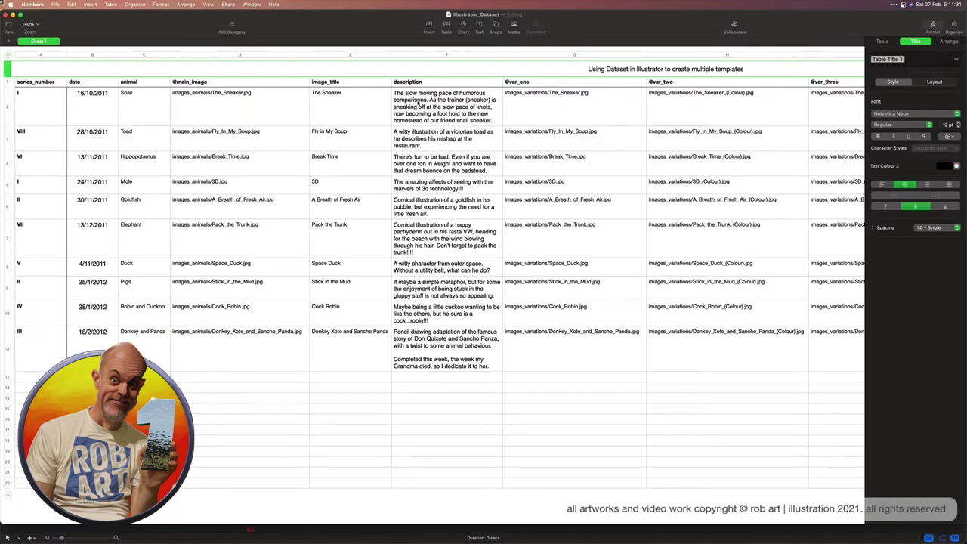
Delete the #place_three column from the dataset table.
{"action": "scroll", "coordinate": [434, 339], "scroll_direction": "right", "scroll_amount": 5}
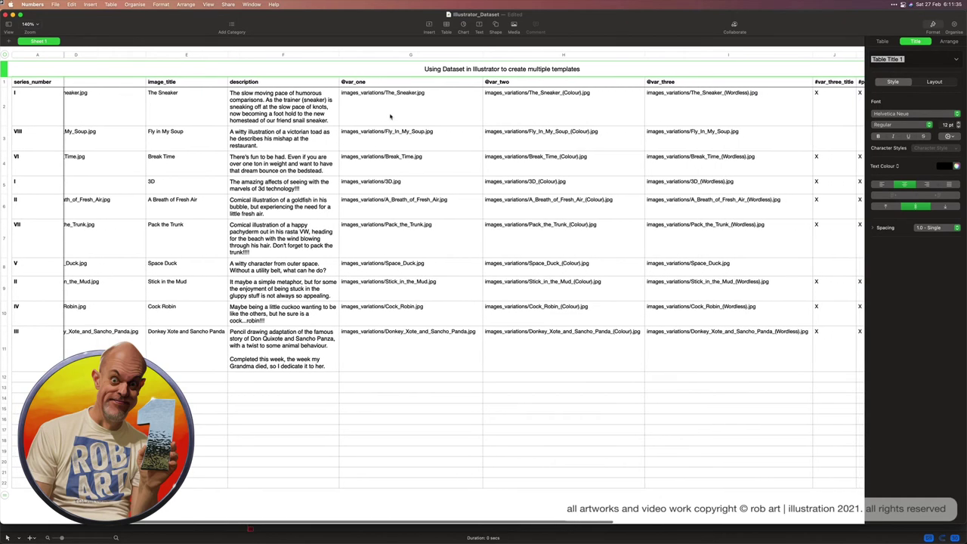
{"action": "scroll", "coordinate": [515, 106], "scroll_direction": "right", "scroll_amount": 5}
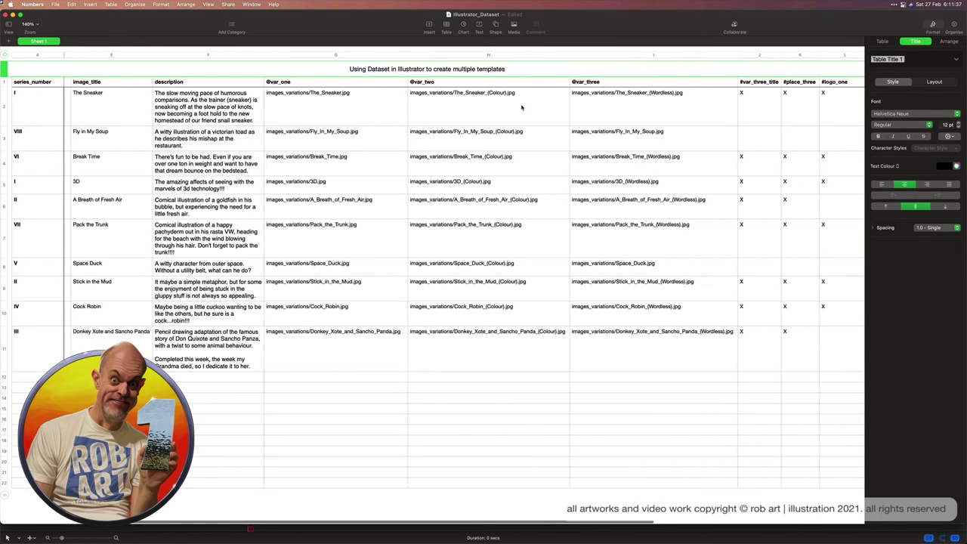
{"action": "scroll", "coordinate": [527, 301], "scroll_direction": "right", "scroll_amount": 2}
{"action": "scroll", "coordinate": [528, 301], "scroll_direction": "right", "scroll_amount": 6}
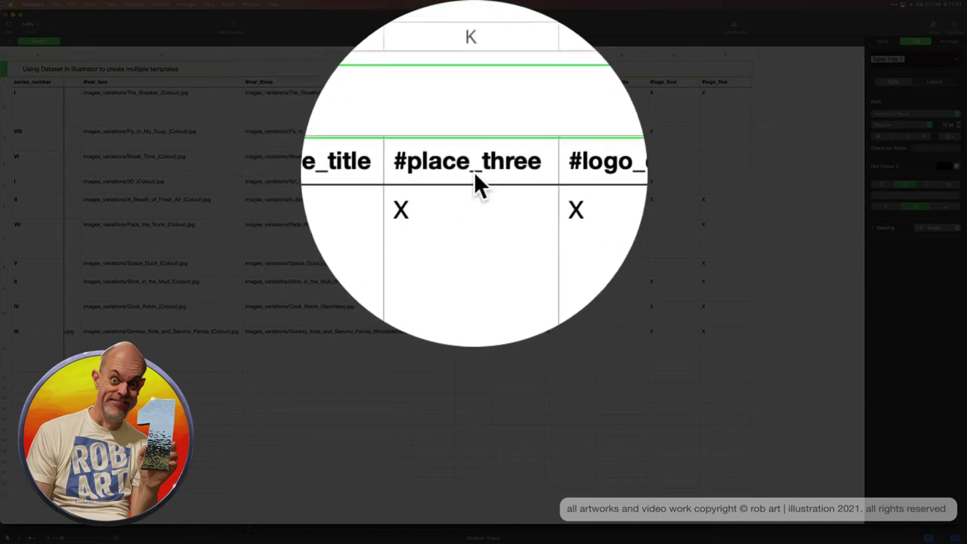
{"action": "left_click", "coordinate": [487, 173]}
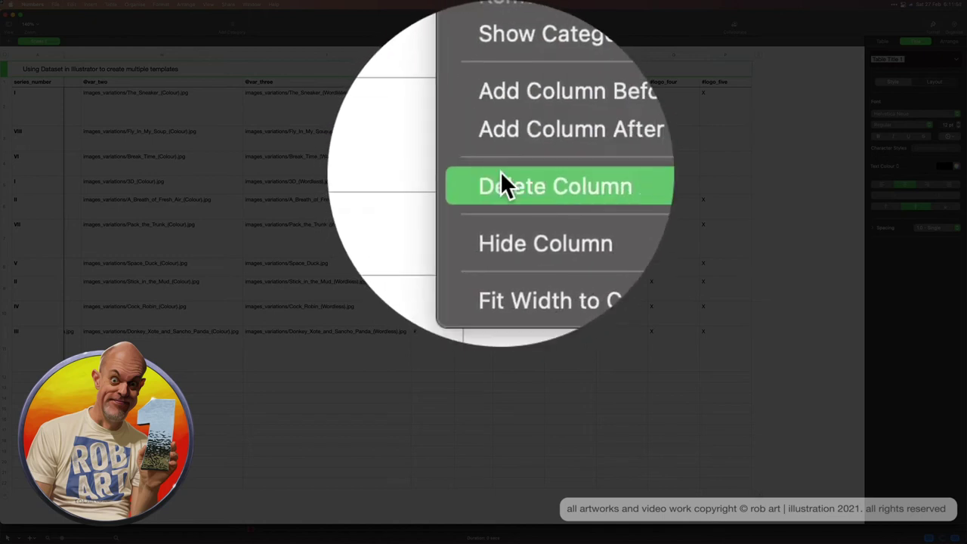
{"action": "left_click", "coordinate": [500, 173]}
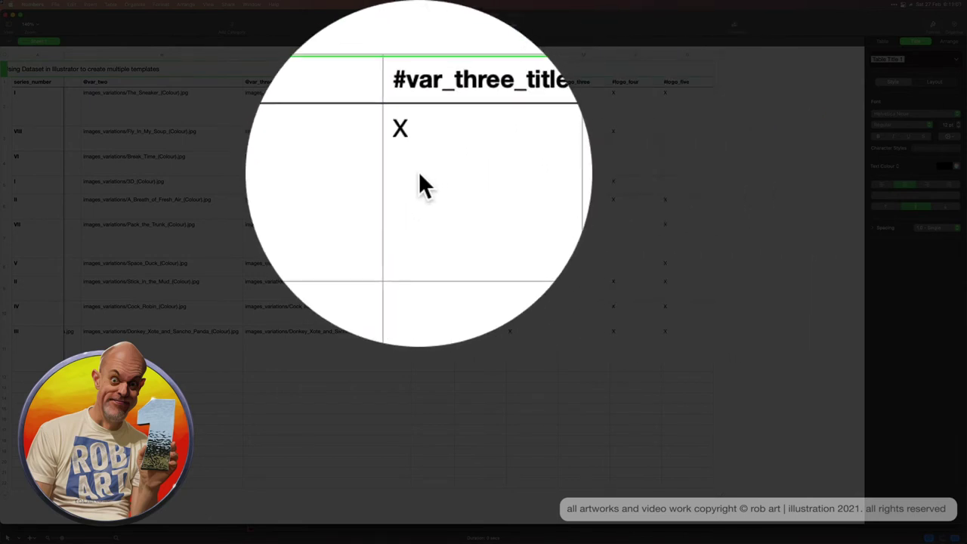
Check the empty #var_three_title cell in the Fly in My Soup row and save the spreadsheet.
{"action": "left_click", "coordinate": [420, 171]}
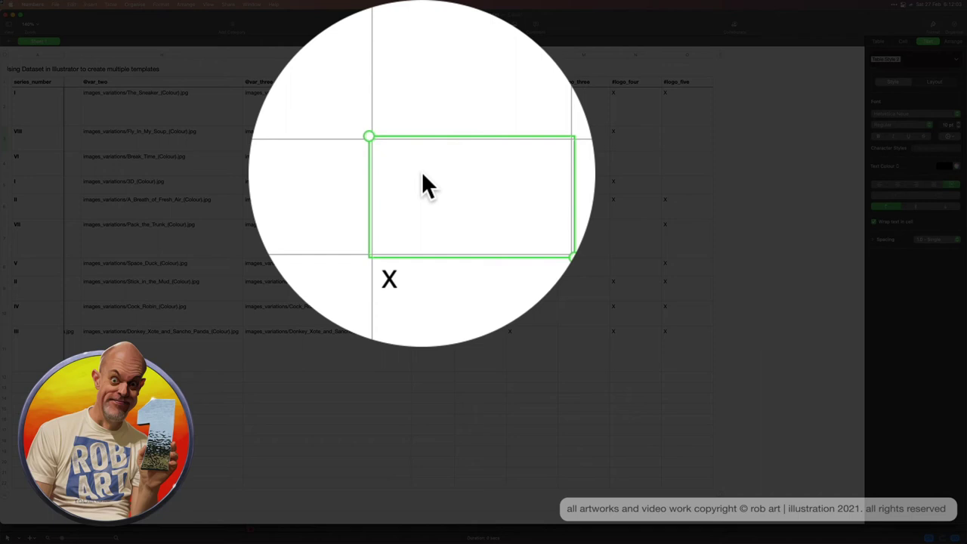
{"action": "scroll", "coordinate": [422, 135], "scroll_direction": "left", "scroll_amount": 5}
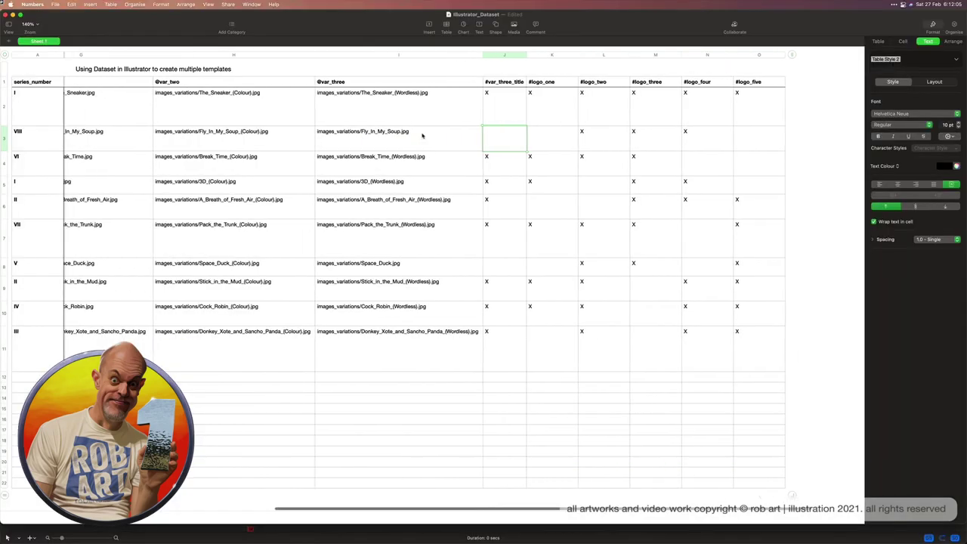
{"action": "scroll", "coordinate": [422, 135], "scroll_direction": "left", "scroll_amount": 10}
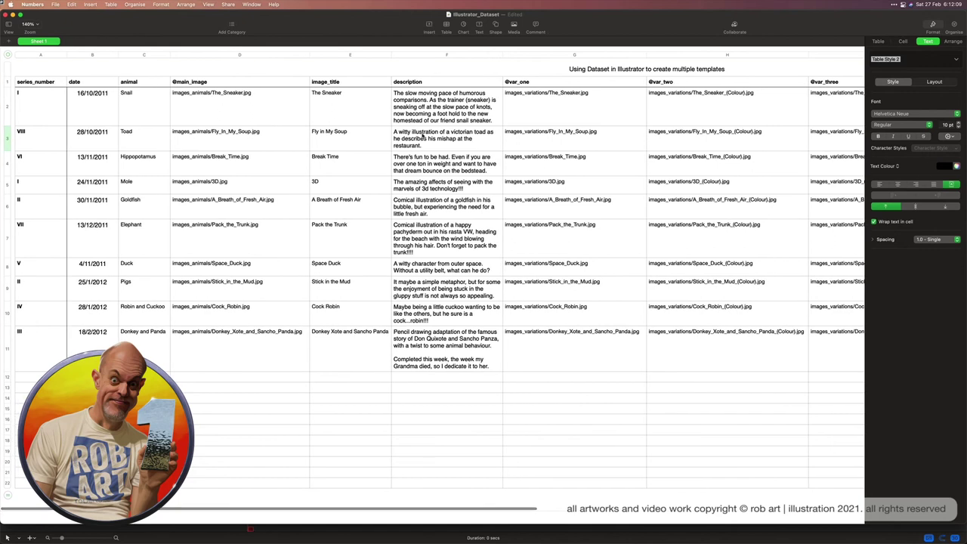
{"action": "key", "text": "super+s"}
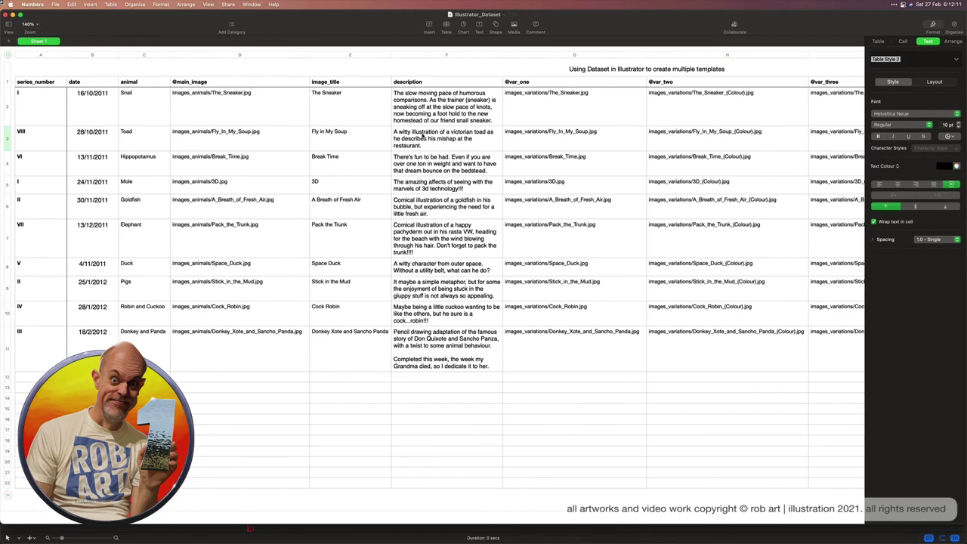
Export the spreadsheet as a Unicode (UTF-8) CSV named Illustrator_Dataset in the Data_Set_Illustrator folder, replacing the existing file.
{"action": "left_click", "coordinate": [56, 5]}
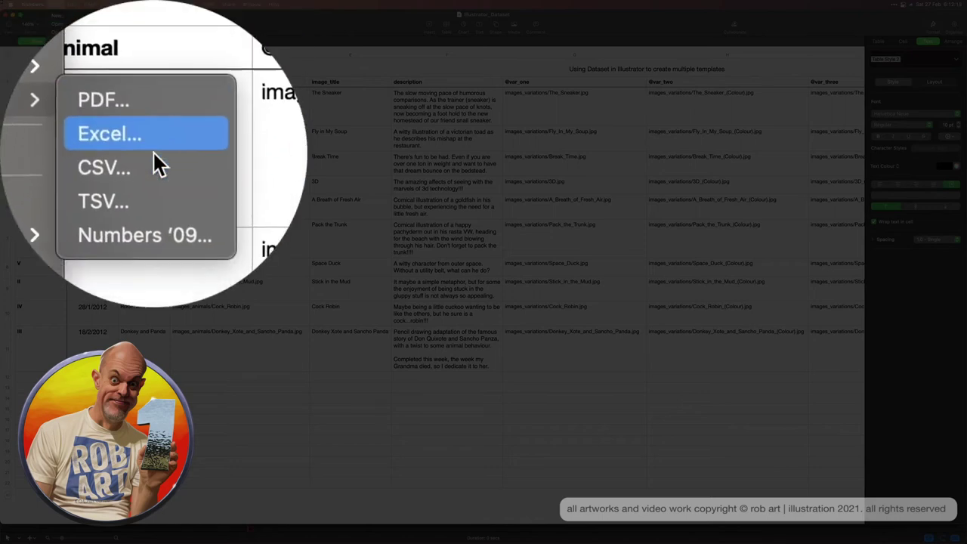
{"action": "left_click", "coordinate": [155, 161]}
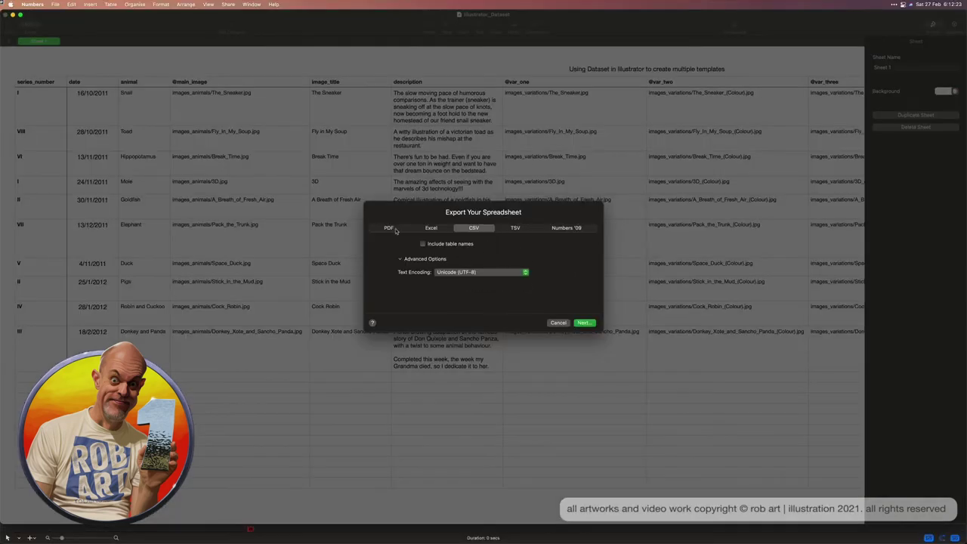
{"action": "left_click", "coordinate": [584, 323]}
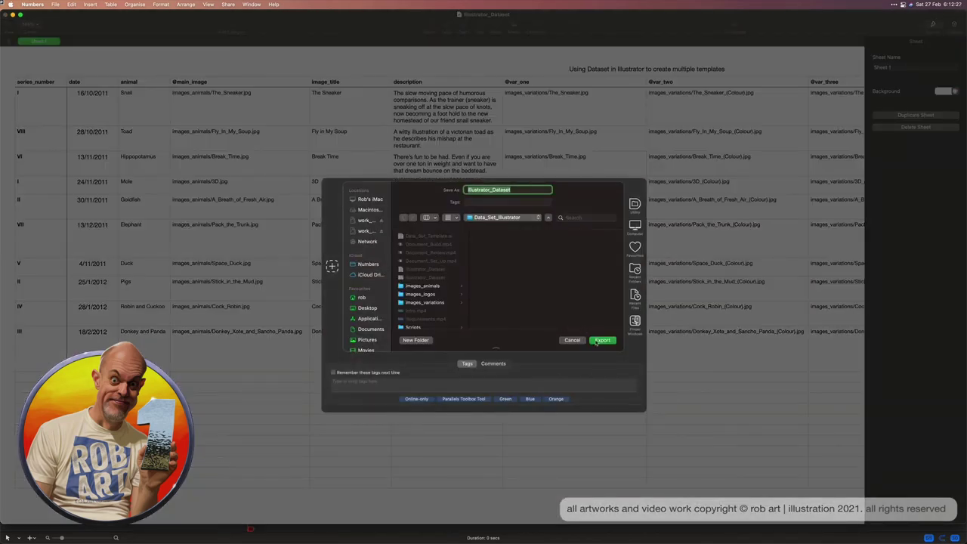
{"action": "left_click", "coordinate": [604, 340]}
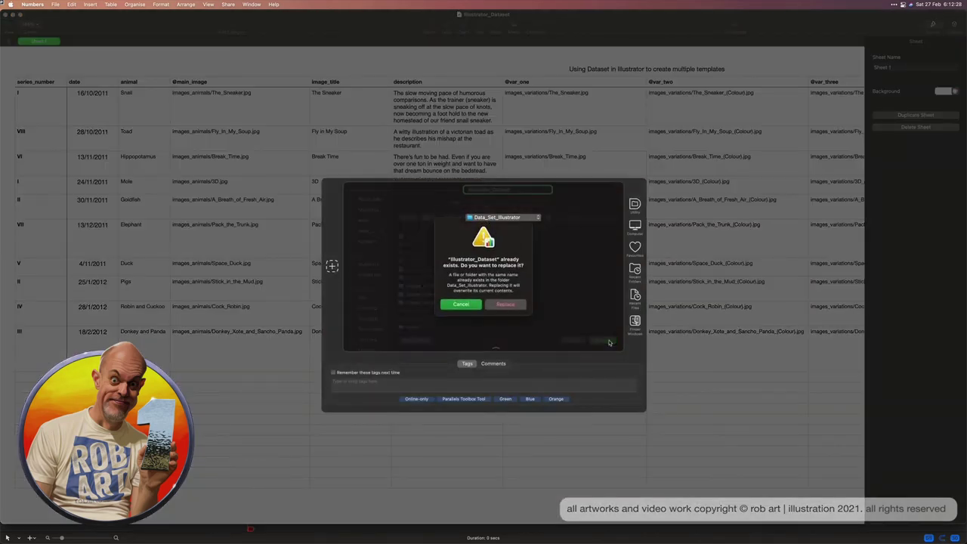
{"action": "left_click", "coordinate": [501, 305]}
{"action": "left_click", "coordinate": [504, 304]}
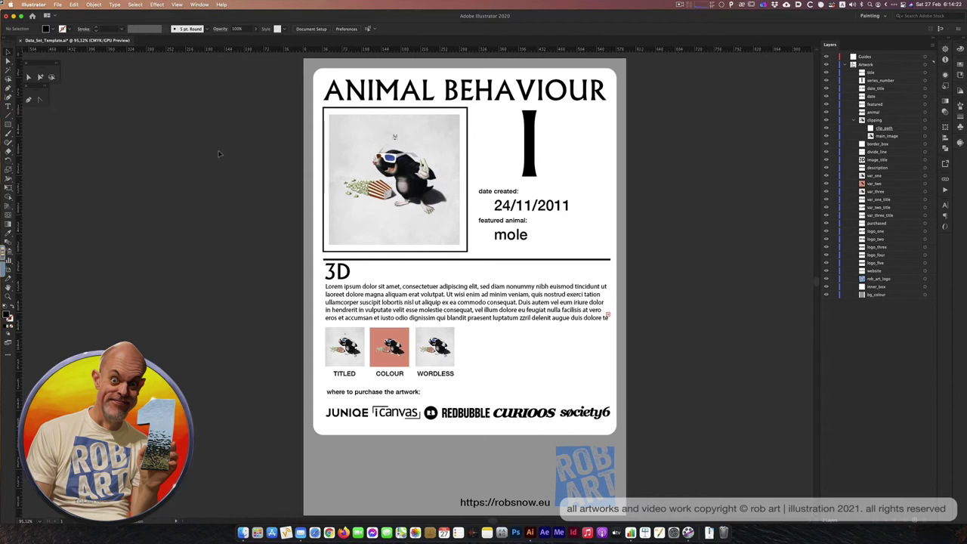
Run the VariableImporter script, load the Illustrator_Dataset CSV from the Data_Set_Illustrator folder, and review its variable names and types.
{"action": "left_click", "coordinate": [58, 5]}
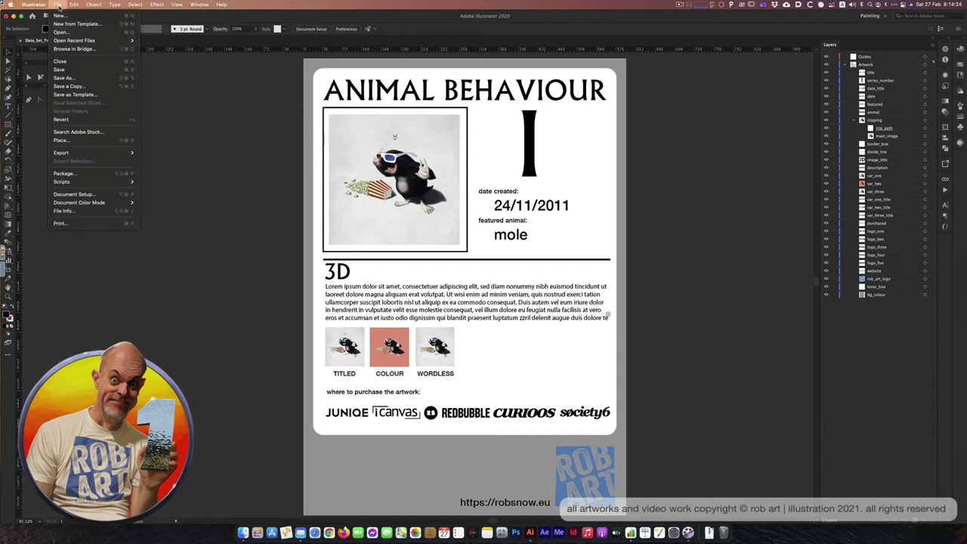
{"action": "mouse_move", "coordinate": [92, 185]}
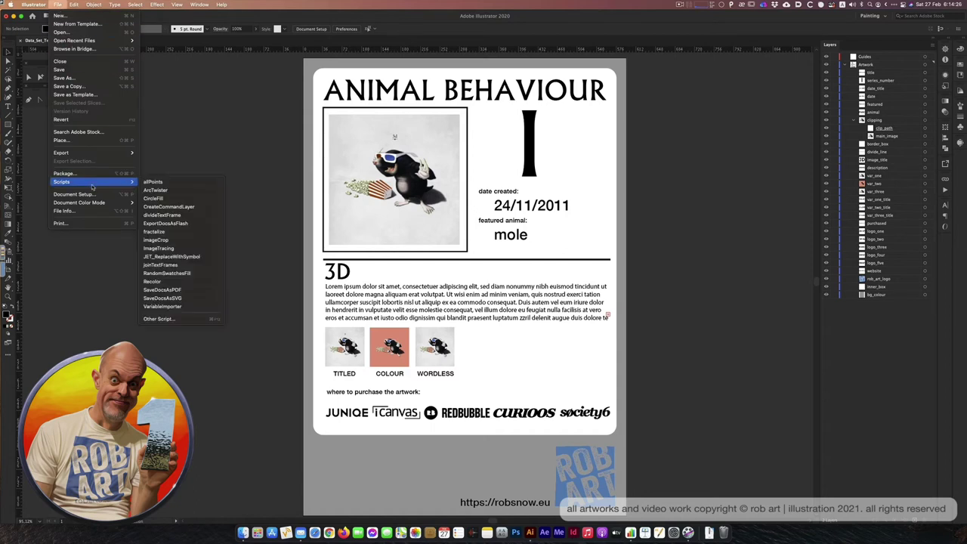
{"action": "left_click", "coordinate": [166, 308]}
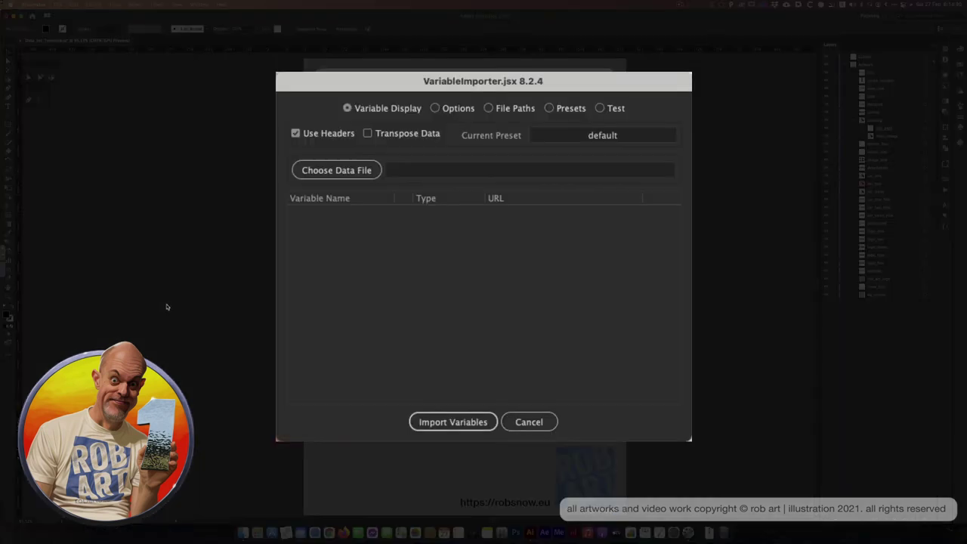
{"action": "left_click_drag", "start_coordinate": [399, 80], "coordinate": [383, 103]}
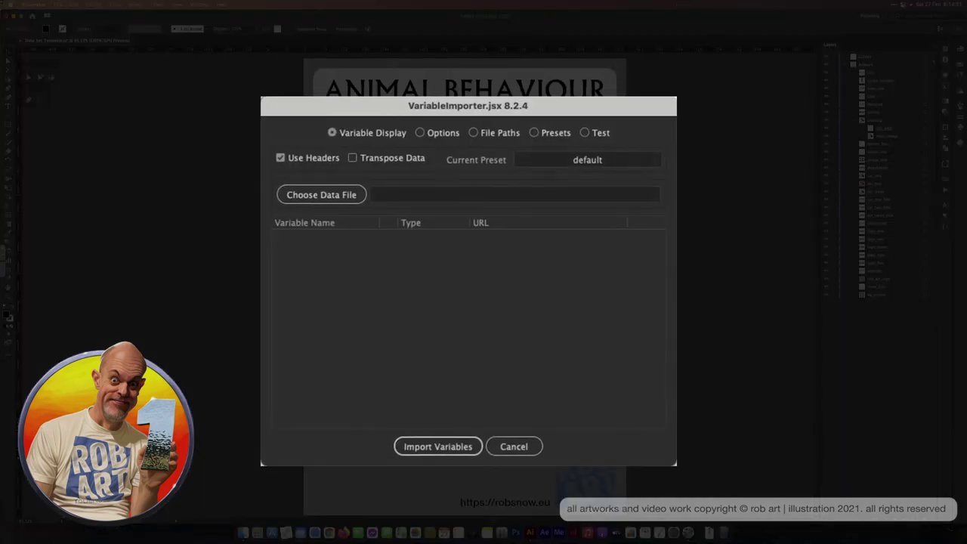
{"action": "left_click", "coordinate": [324, 197]}
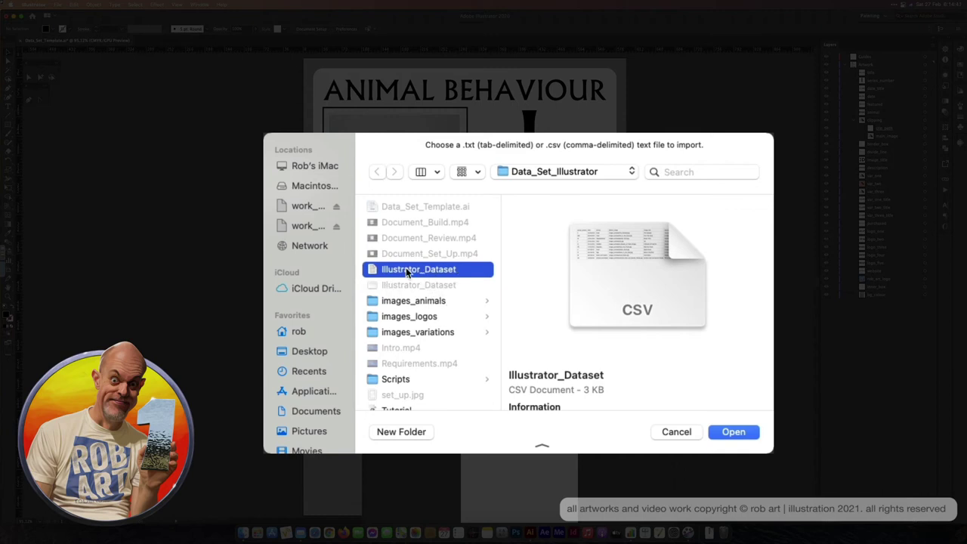
{"action": "left_click", "coordinate": [733, 431]}
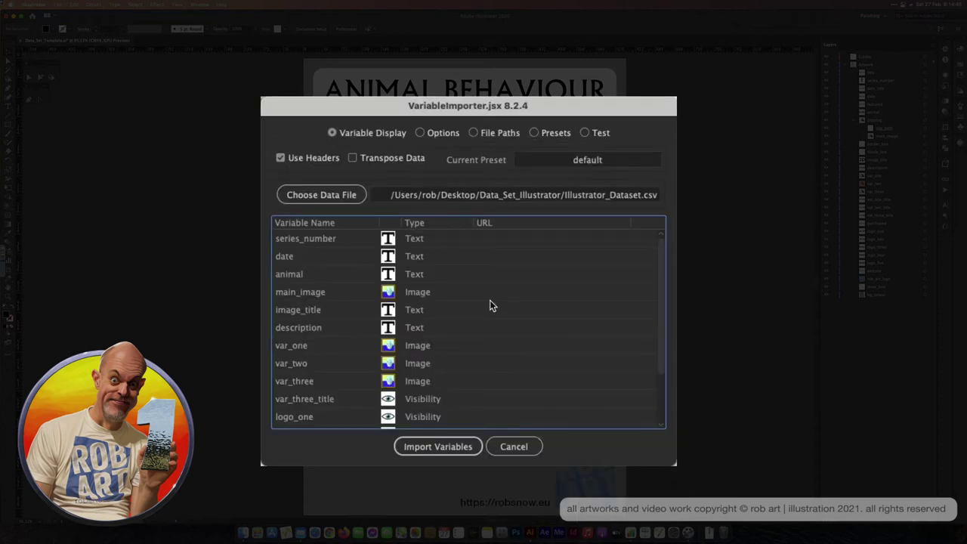
{"action": "scroll", "coordinate": [378, 287], "scroll_direction": "down", "scroll_amount": 2}
{"action": "scroll", "coordinate": [368, 289], "scroll_direction": "up", "scroll_amount": 2}
{"action": "scroll", "coordinate": [312, 239], "scroll_direction": "down", "scroll_amount": 3}
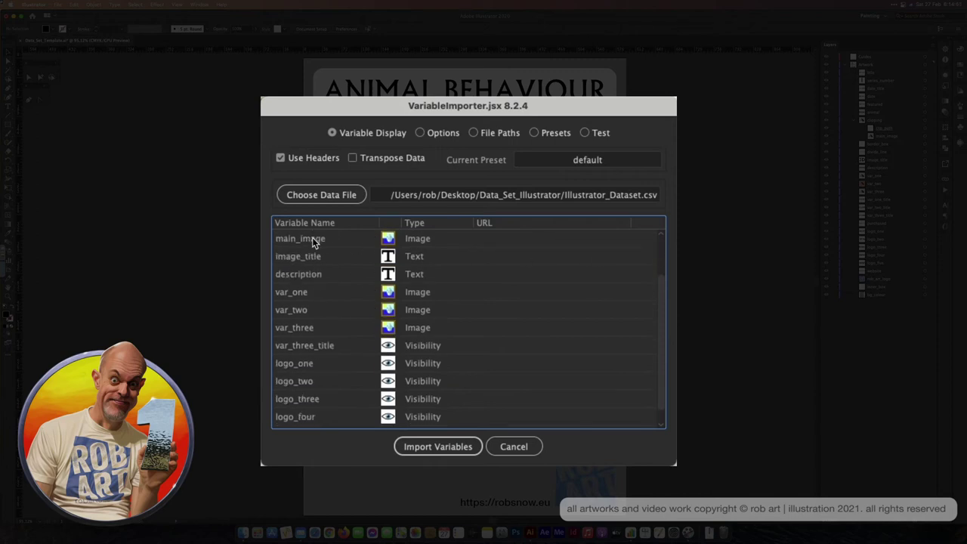
{"action": "scroll", "coordinate": [313, 401], "scroll_direction": "up", "scroll_amount": 3}
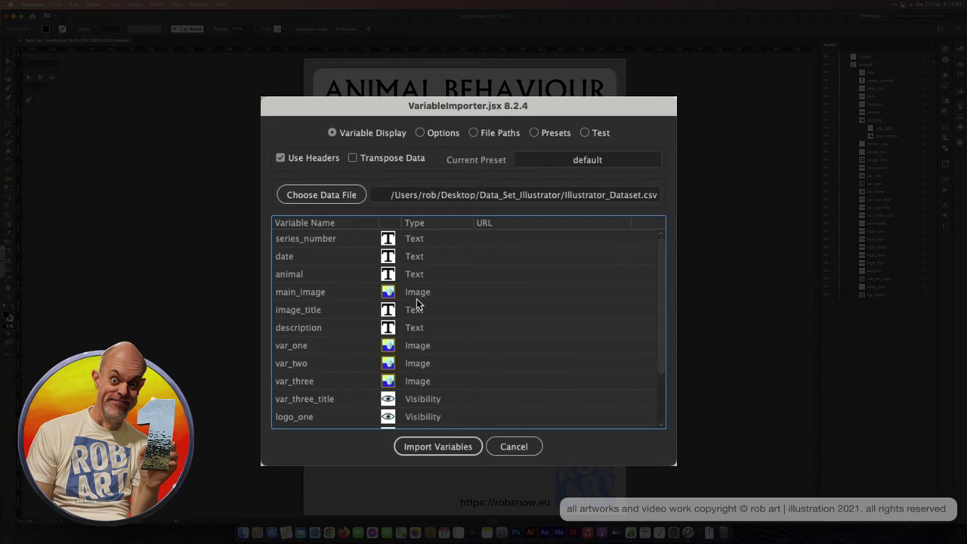
{"action": "scroll", "coordinate": [408, 366], "scroll_direction": "down", "scroll_amount": 3}
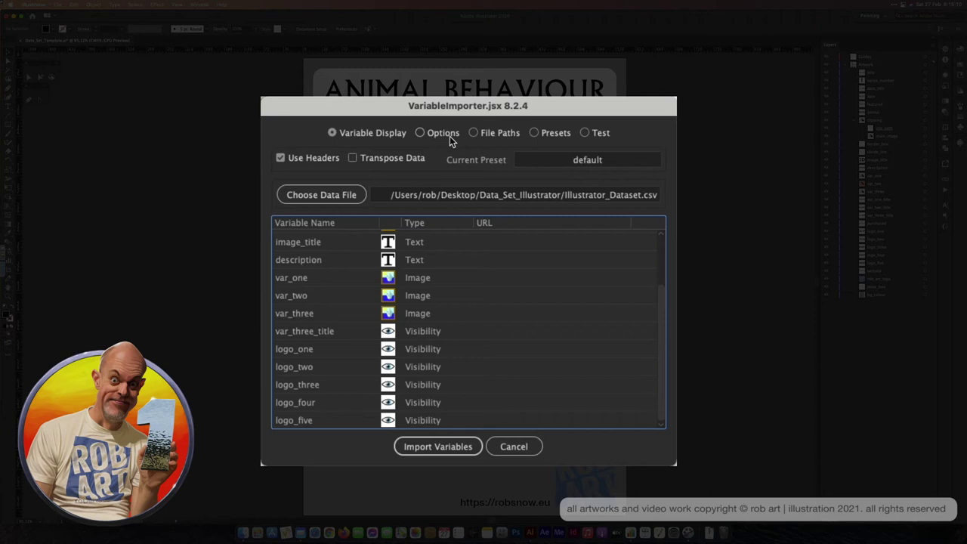
Assign dataset names from the custom text Animal_Behaviour, an underscore and the image_title variable value, then test the names and accept them.
{"action": "left_click", "coordinate": [420, 134]}
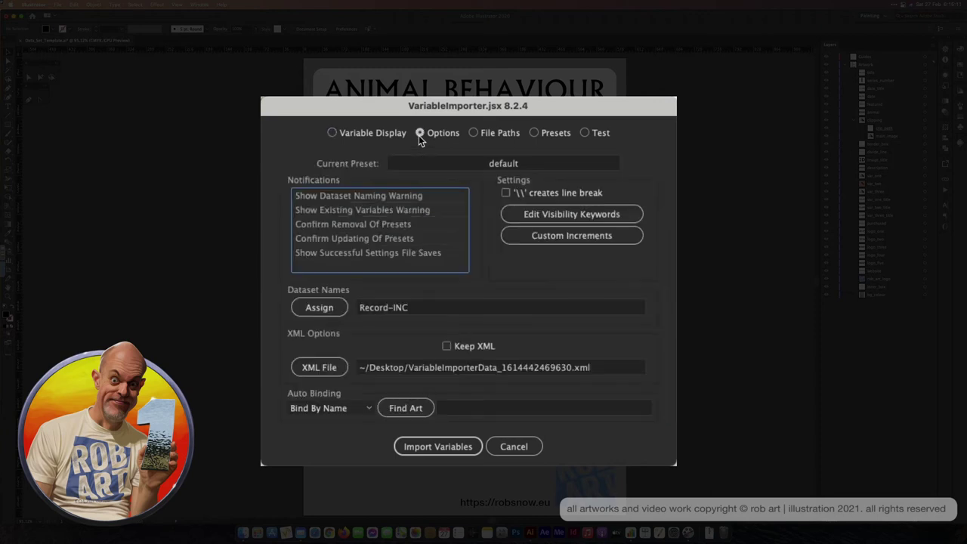
{"action": "left_click", "coordinate": [314, 309]}
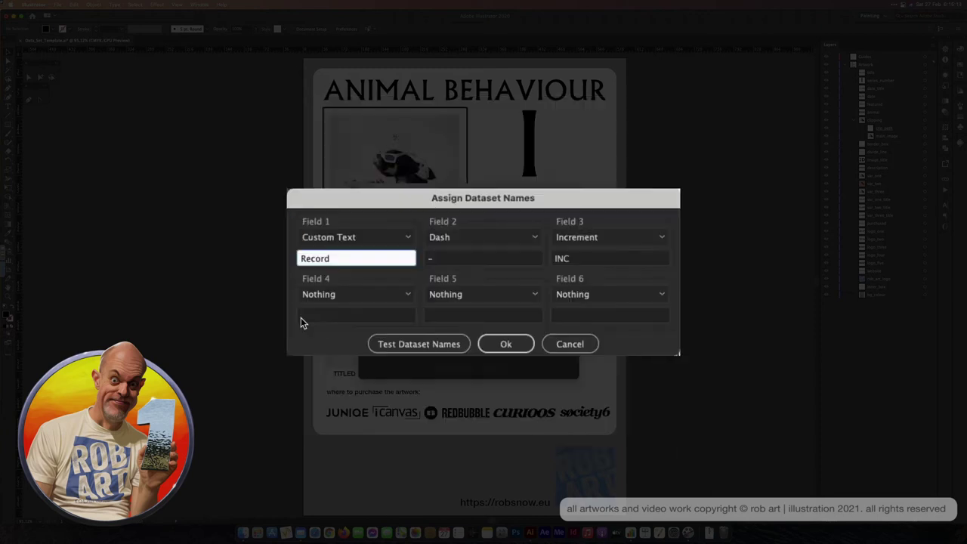
{"action": "double_click", "coordinate": [348, 262]}
{"action": "type", "text": "Animal_Behaviour"}
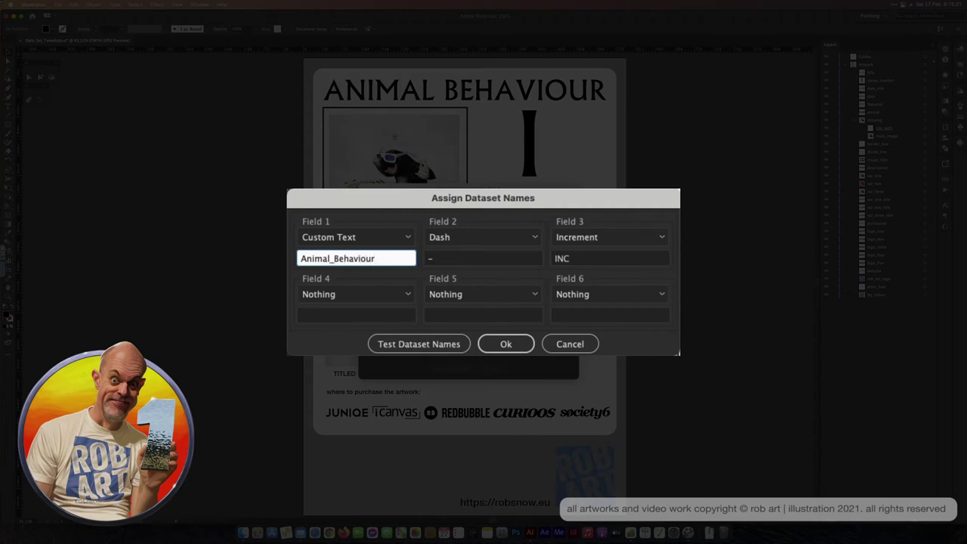
{"action": "left_click", "coordinate": [453, 237]}
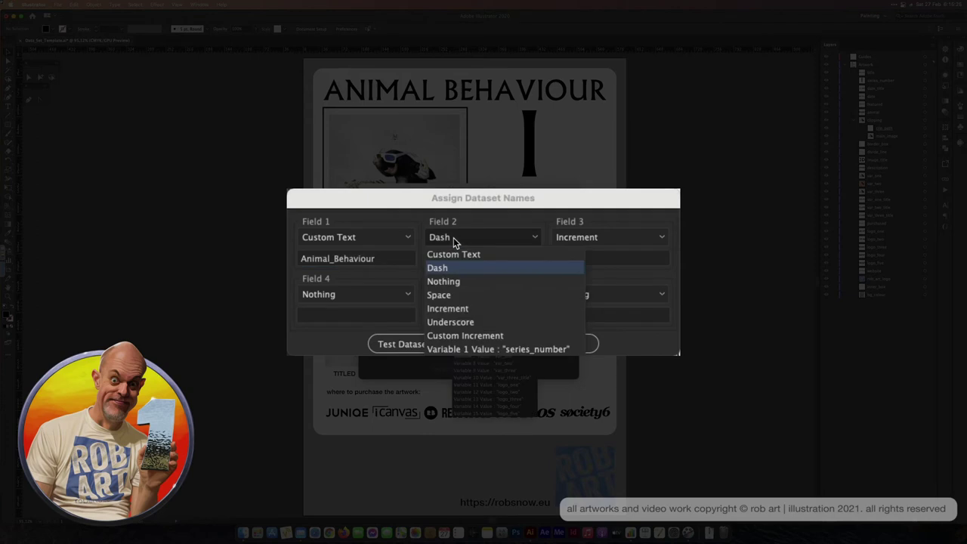
{"action": "left_click", "coordinate": [466, 324]}
{"action": "left_click", "coordinate": [596, 239]}
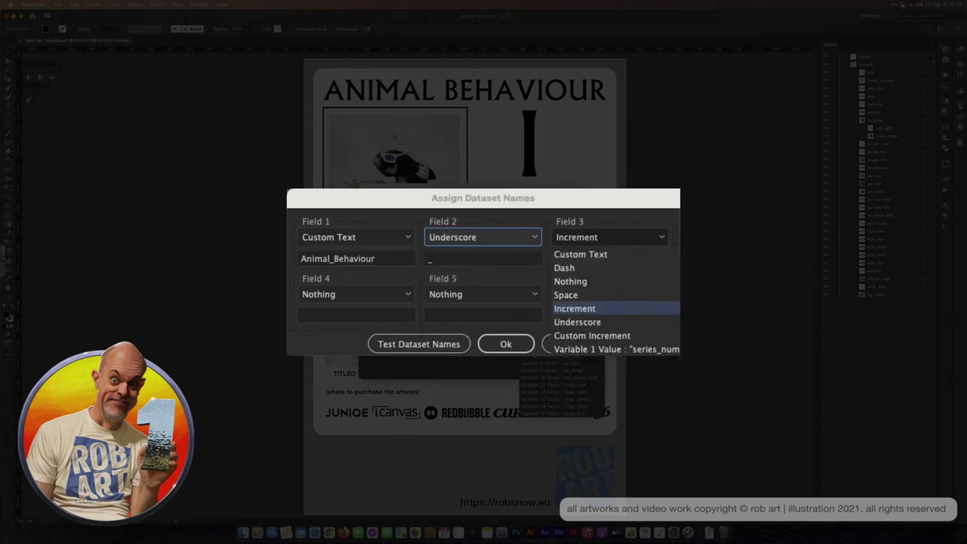
{"action": "left_click", "coordinate": [596, 403]}
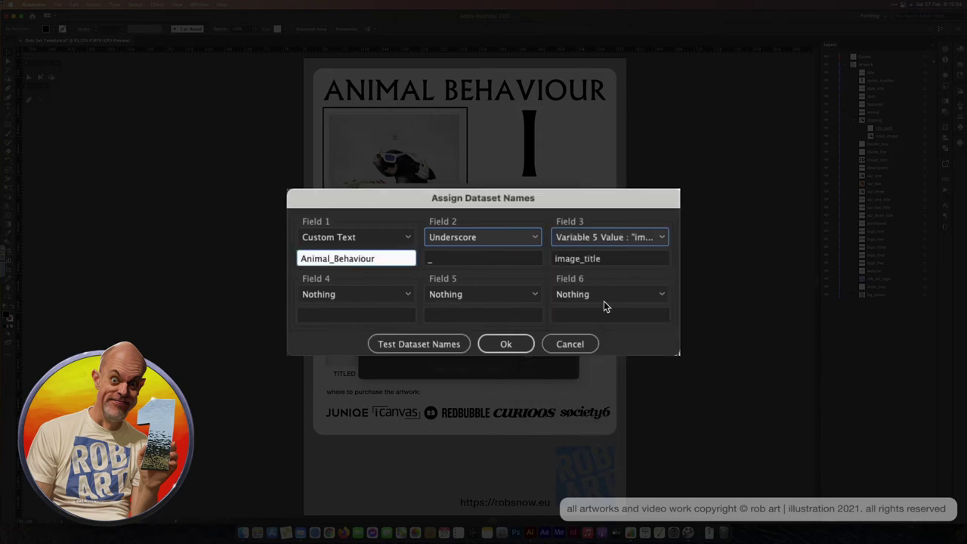
{"action": "left_click", "coordinate": [405, 346]}
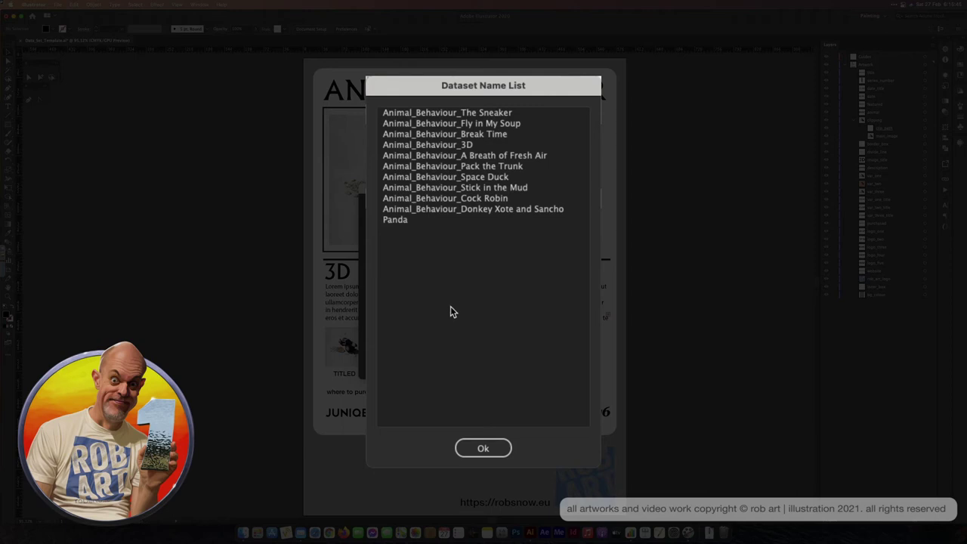
{"action": "left_click", "coordinate": [484, 448]}
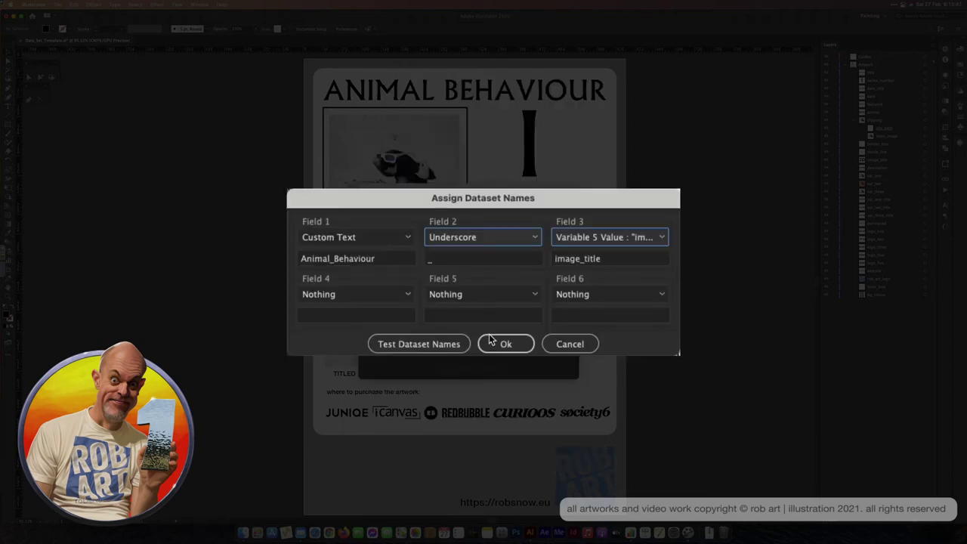
{"action": "left_click", "coordinate": [498, 343]}
Prepend the image path with the Data_Set_Illustrator folder and check the image files log for missing files.
{"action": "left_click", "coordinate": [473, 132]}
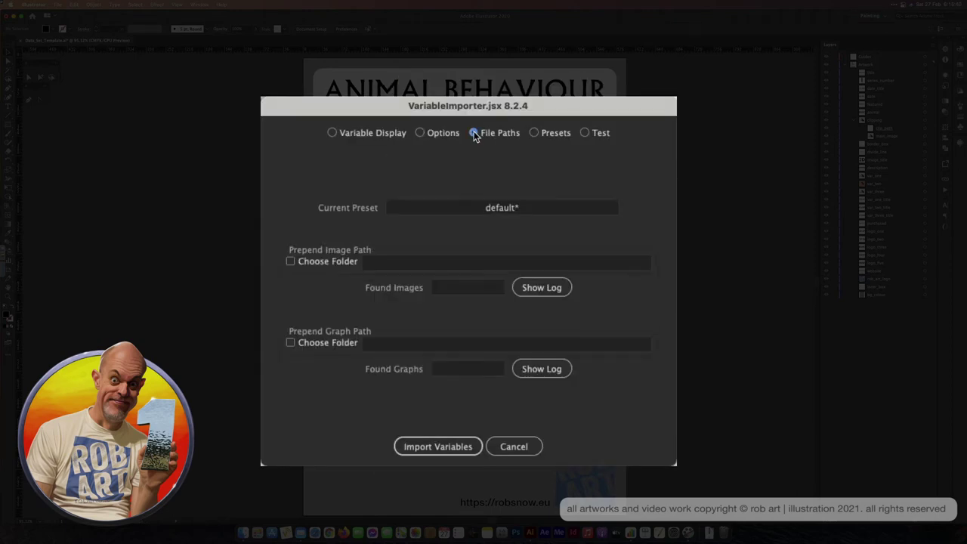
{"action": "left_click", "coordinate": [291, 262]}
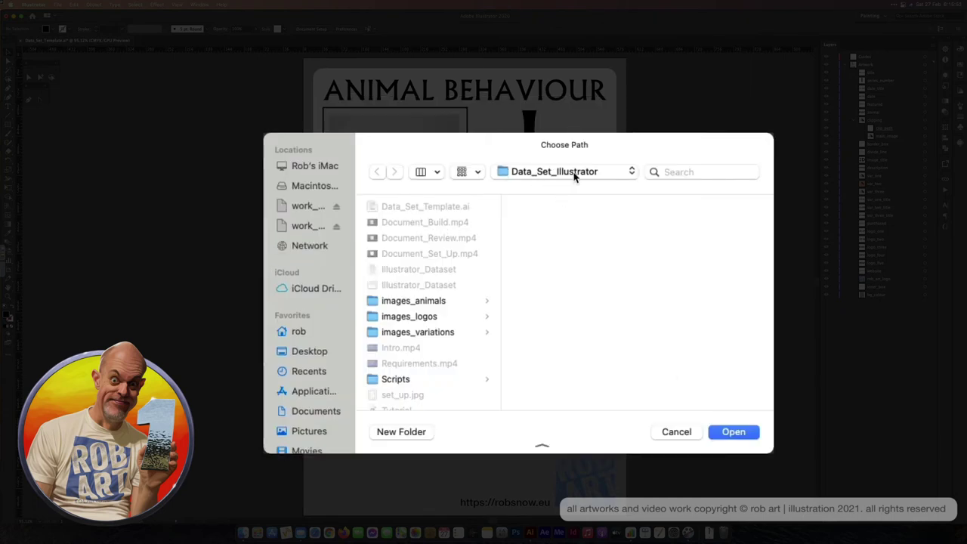
{"action": "left_click", "coordinate": [547, 180]}
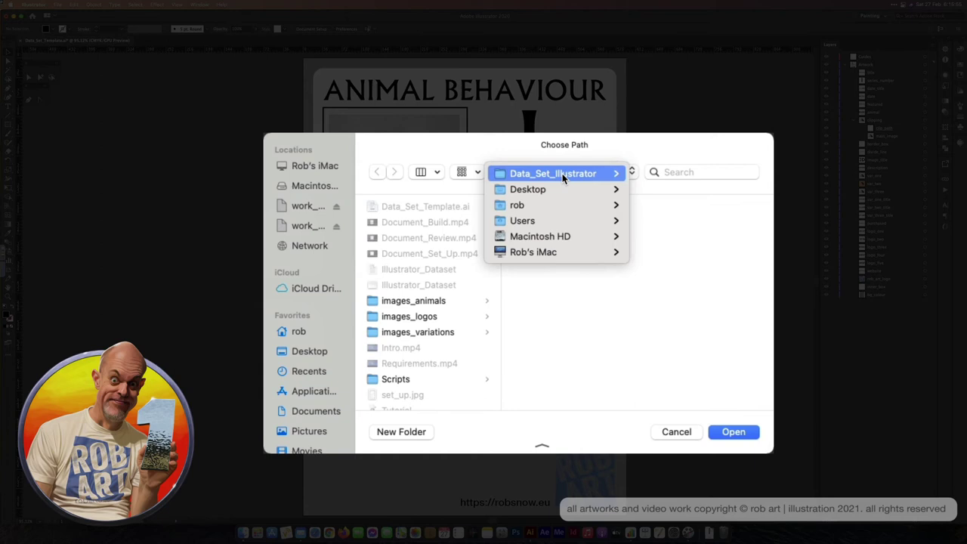
{"action": "left_click", "coordinate": [563, 173]}
{"action": "left_click", "coordinate": [716, 429]}
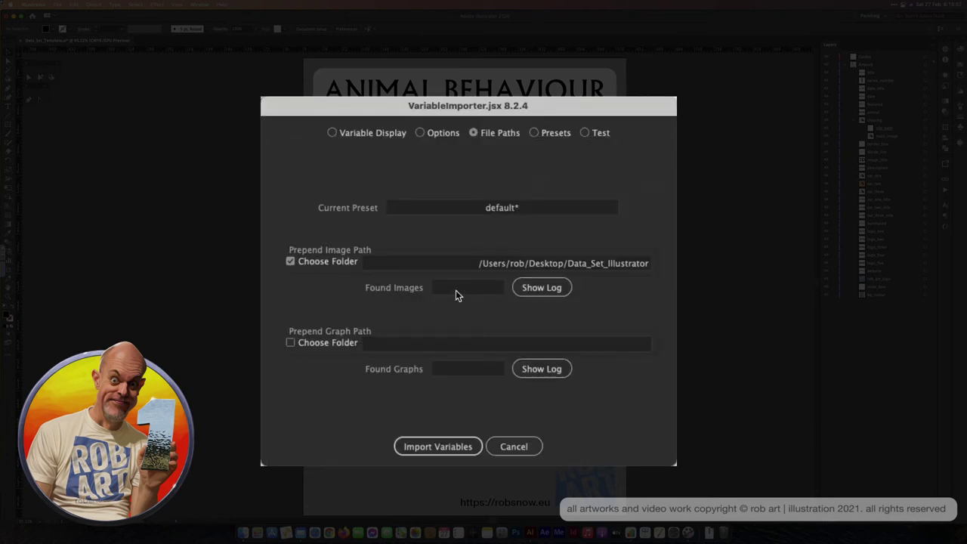
{"action": "left_click", "coordinate": [519, 292]}
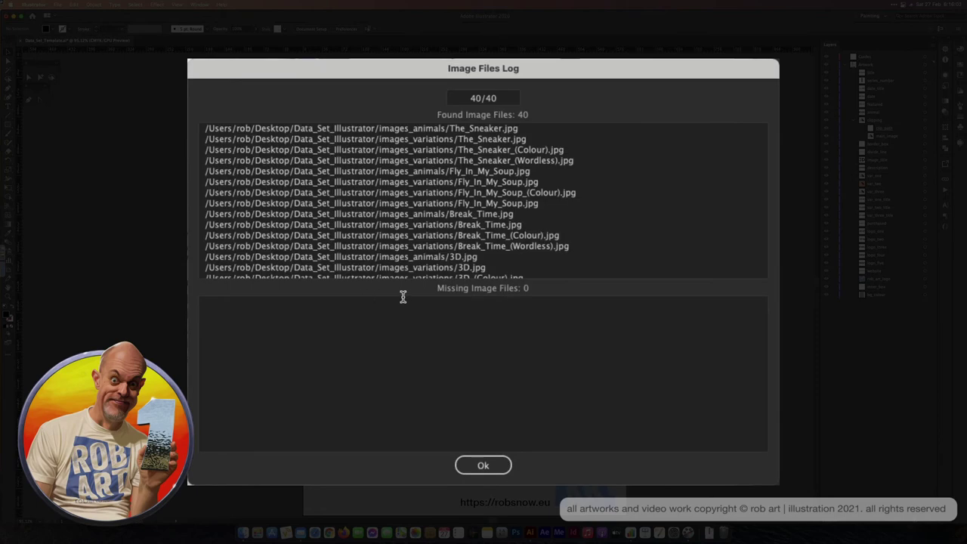
{"action": "scroll", "coordinate": [379, 250], "scroll_direction": "down", "scroll_amount": 7}
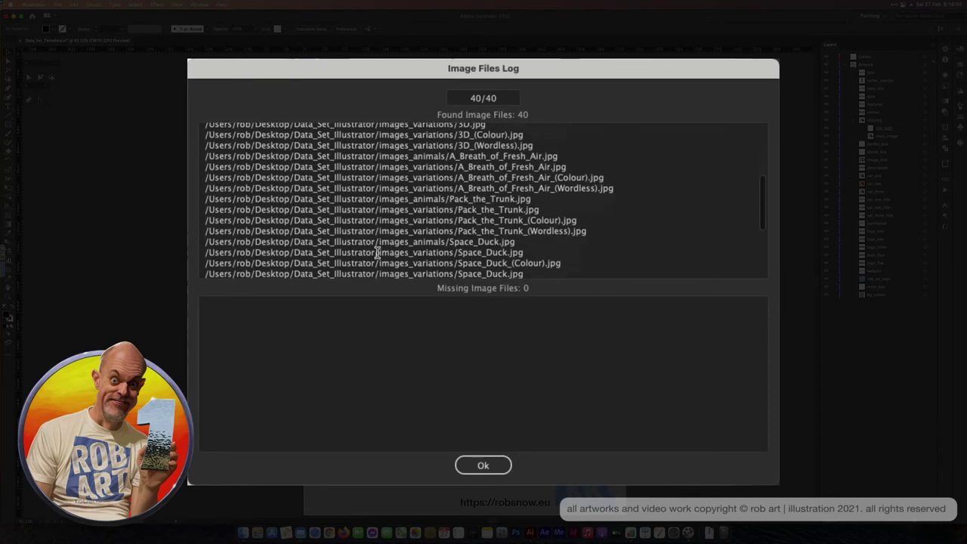
{"action": "scroll", "coordinate": [373, 259], "scroll_direction": "down", "scroll_amount": 2}
{"action": "scroll", "coordinate": [373, 260], "scroll_direction": "up", "scroll_amount": 8}
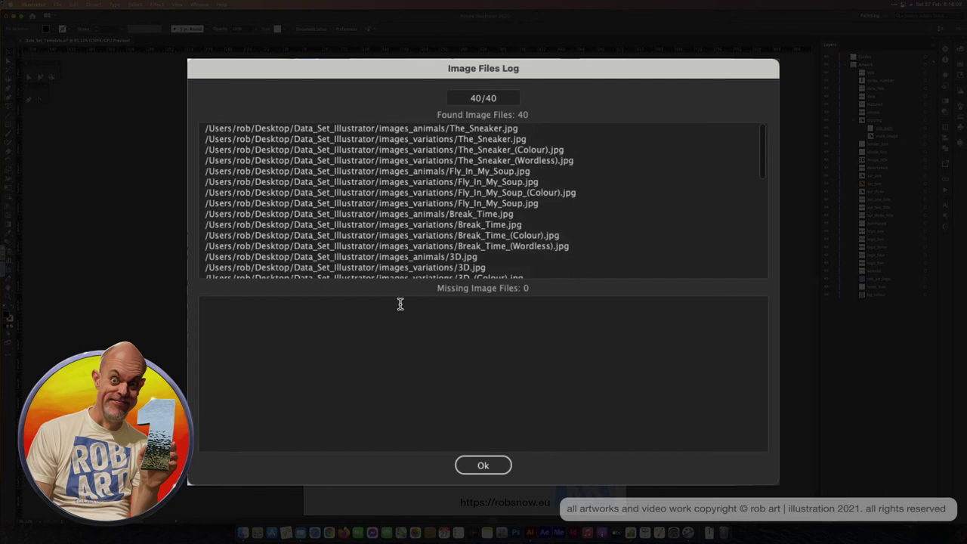
{"action": "left_click", "coordinate": [469, 463]}
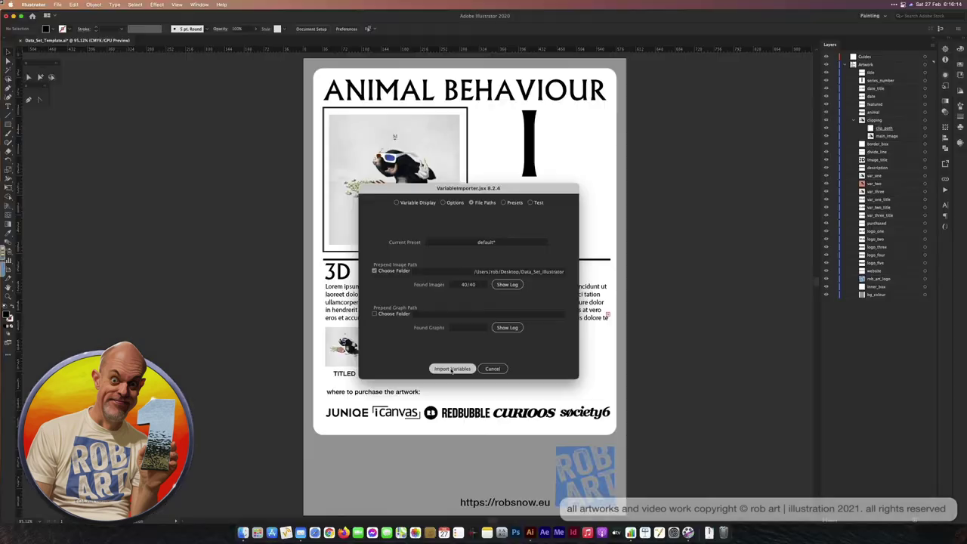
Import the variables into the template, allowing the document's existing variables to be overwritten, and dismiss the import summary.
{"action": "left_click", "coordinate": [452, 369]}
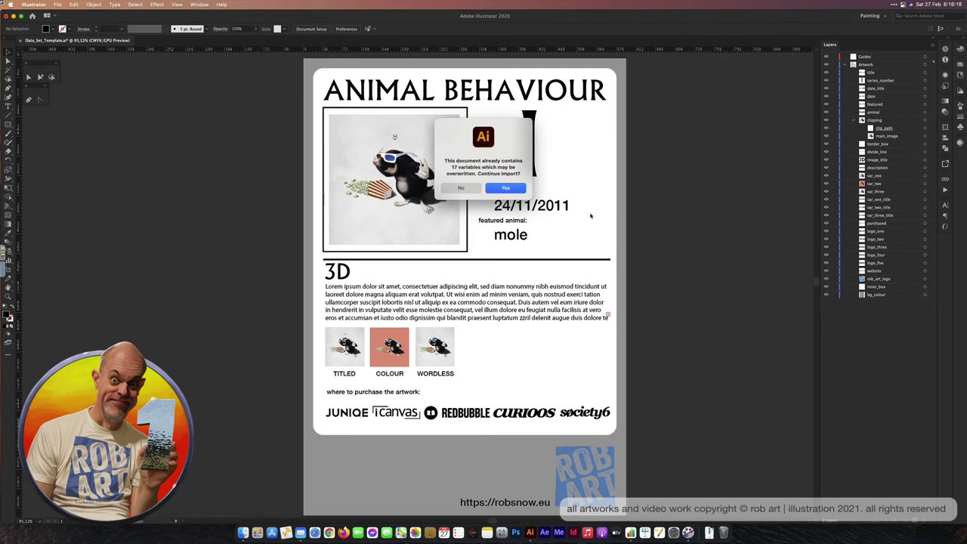
{"action": "left_click", "coordinate": [510, 190]}
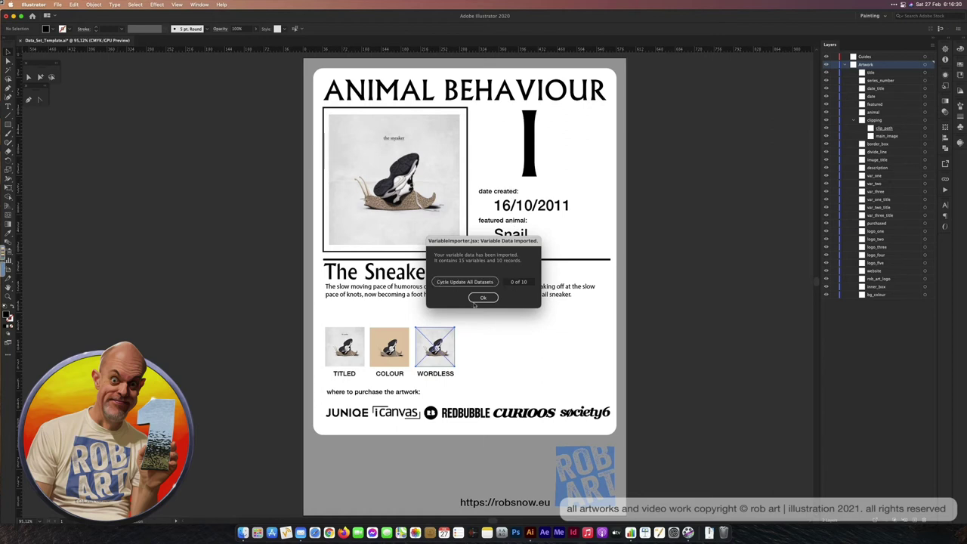
{"action": "left_click", "coordinate": [479, 298]}
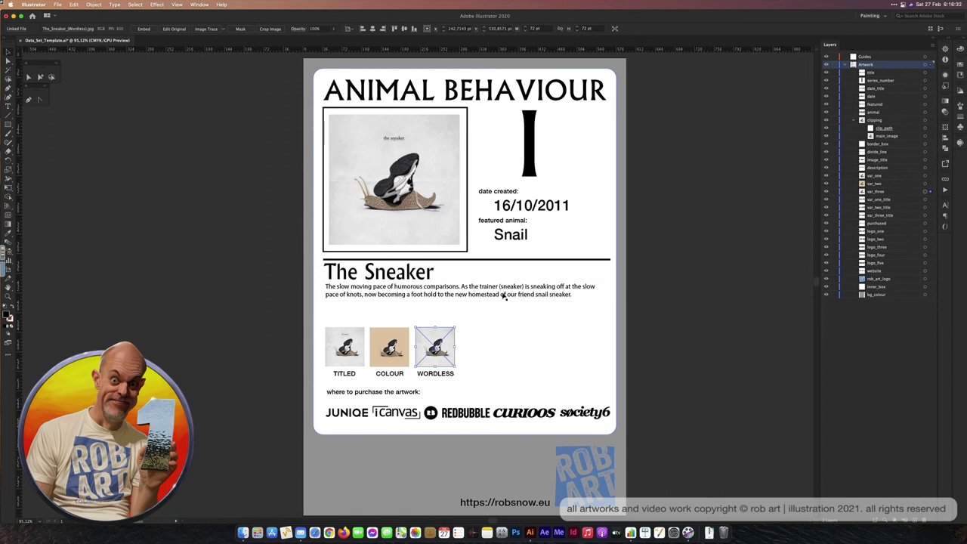
Show the document's variables and step forward through the imported data sets up to Cock Robin, previewing each design.
{"action": "left_click", "coordinate": [200, 6]}
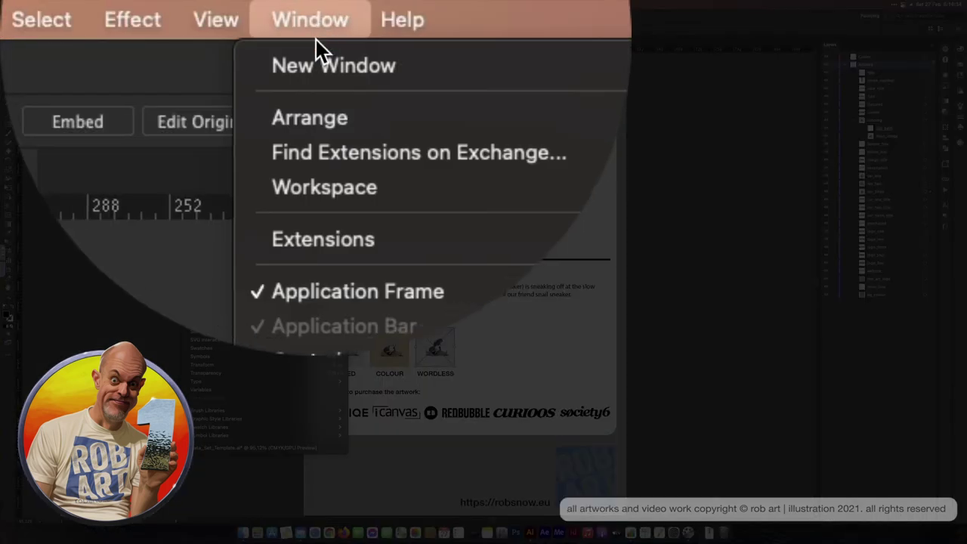
{"action": "left_click", "coordinate": [204, 389]}
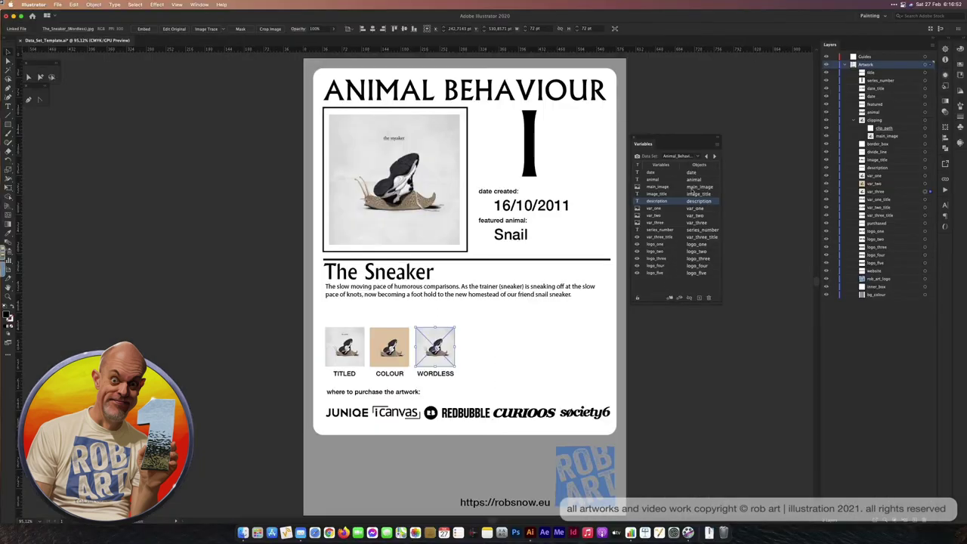
{"action": "left_click", "coordinate": [714, 157]}
{"action": "left_click", "coordinate": [714, 156]}
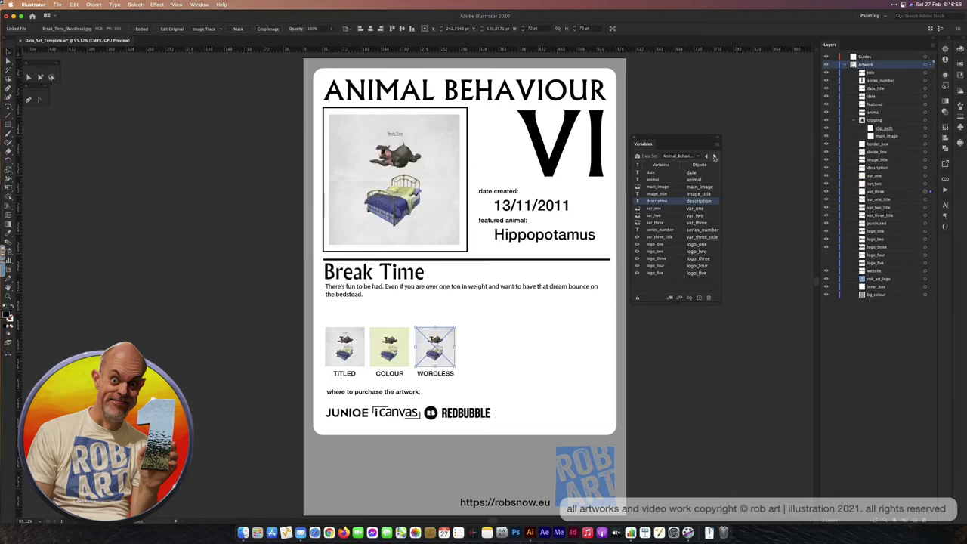
{"action": "left_click", "coordinate": [713, 156]}
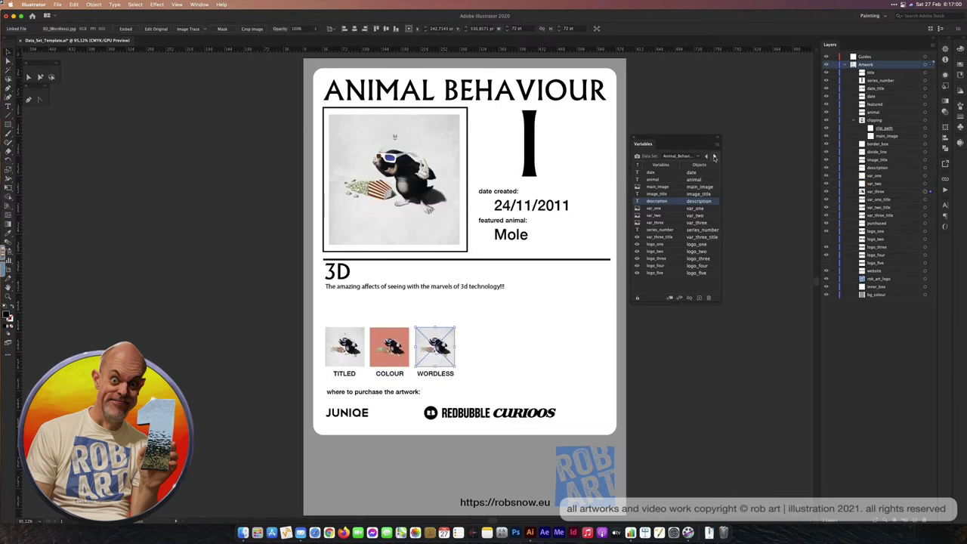
{"action": "left_click", "coordinate": [714, 157]}
{"action": "left_click", "coordinate": [714, 156]}
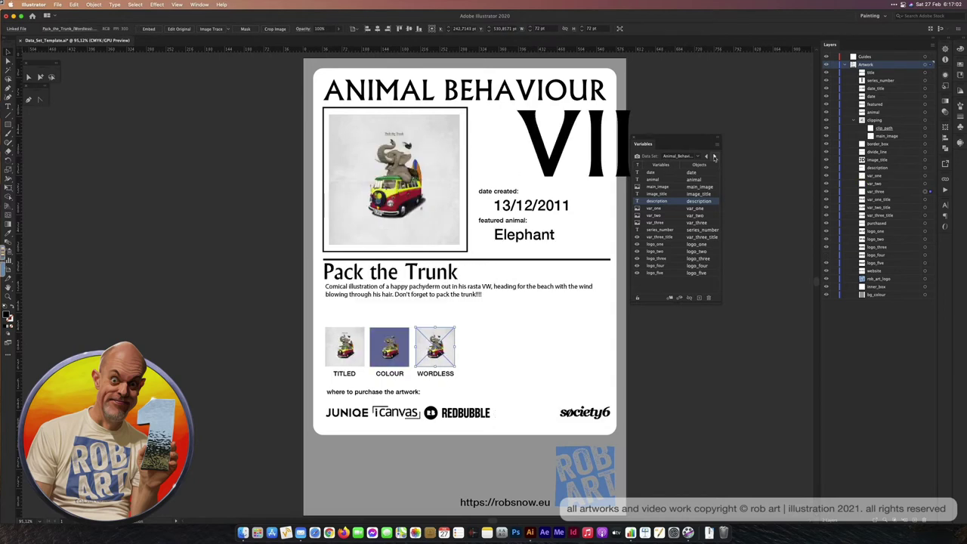
{"action": "left_click", "coordinate": [713, 157]}
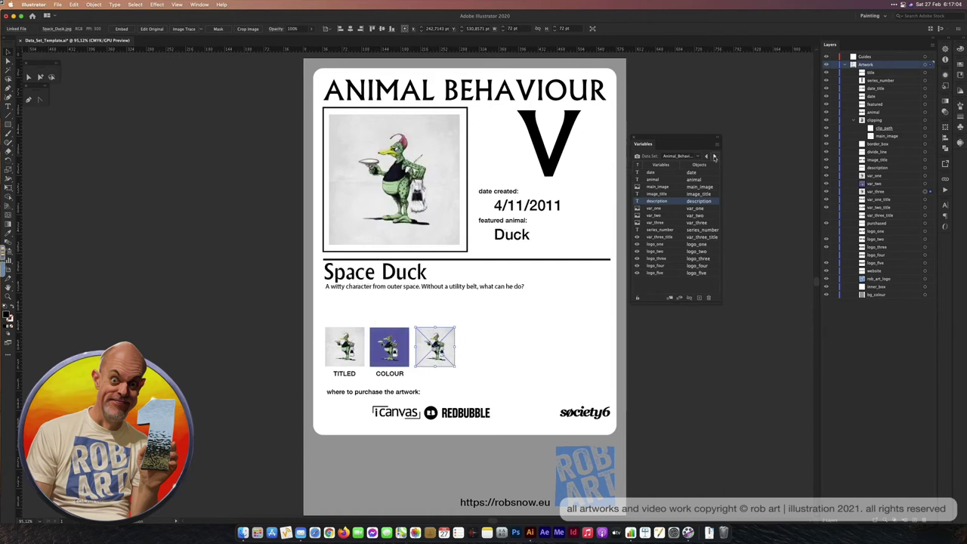
{"action": "left_click", "coordinate": [714, 156]}
{"action": "left_click", "coordinate": [714, 156]}
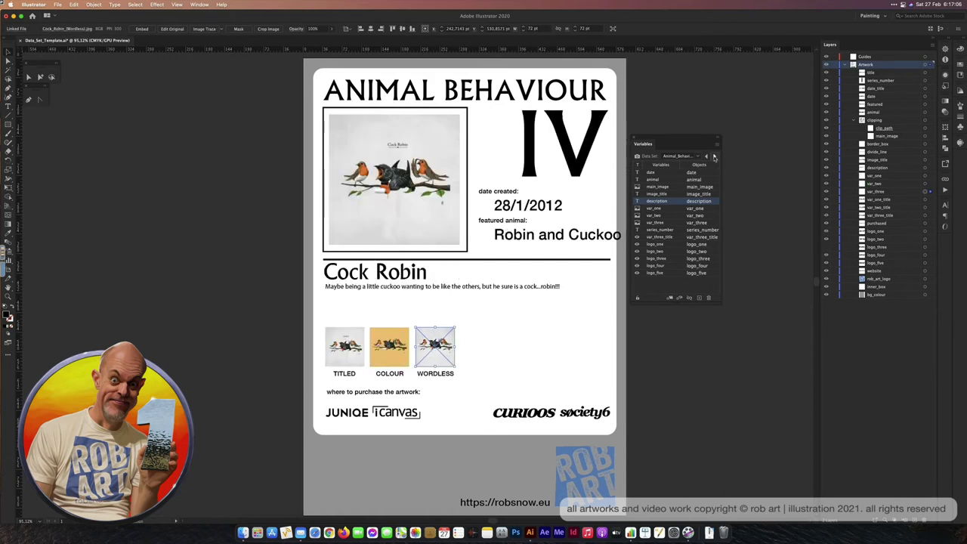
Step through the imported data sets from Donkey Xote and Sancho Panda round to Cock Robin, checking how the text fits.
{"action": "left_click", "coordinate": [714, 156]}
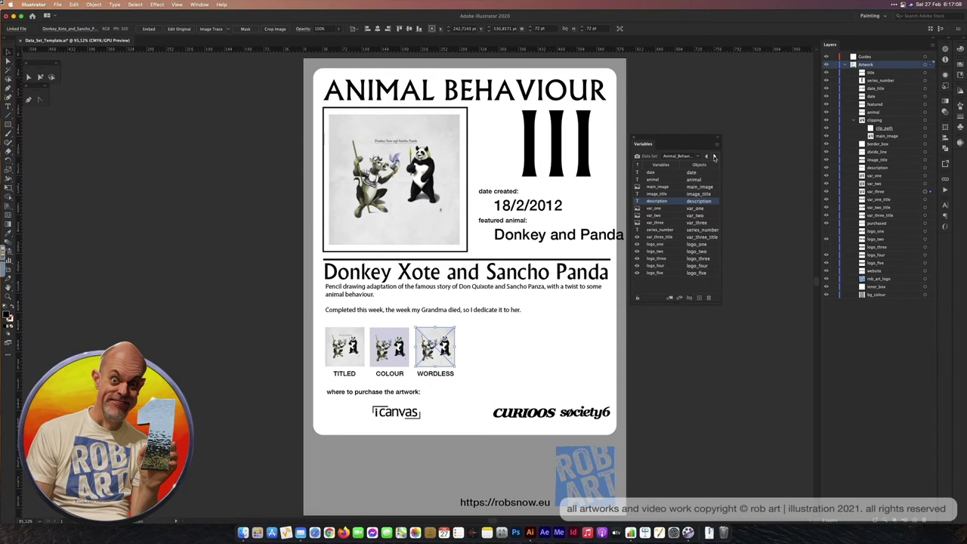
{"action": "left_click", "coordinate": [714, 157]}
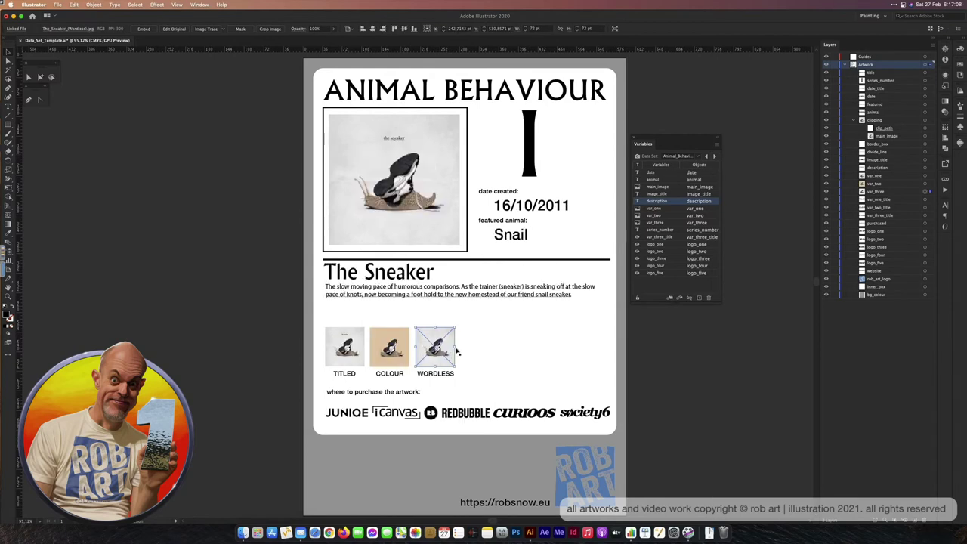
{"action": "left_click", "coordinate": [713, 156]}
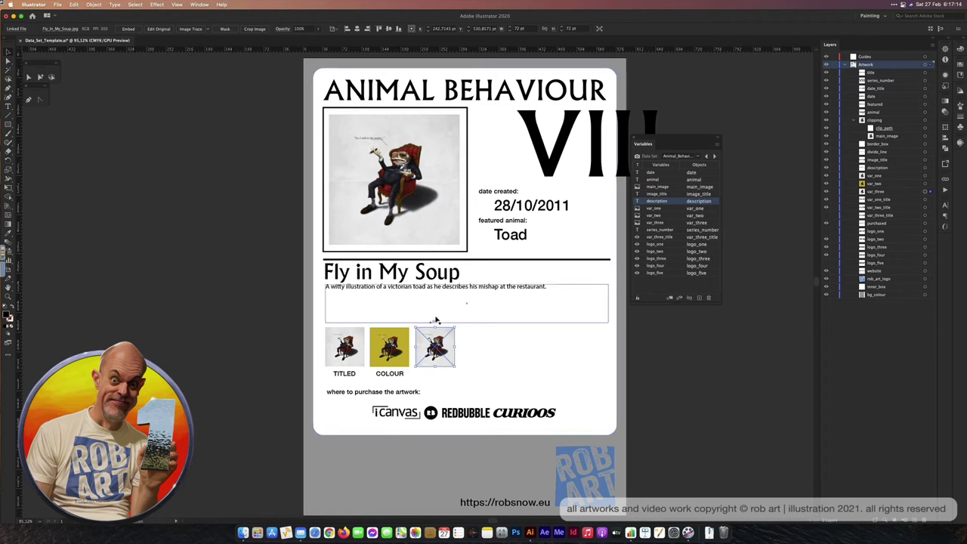
{"action": "left_click", "coordinate": [715, 156]}
{"action": "left_click", "coordinate": [715, 156]}
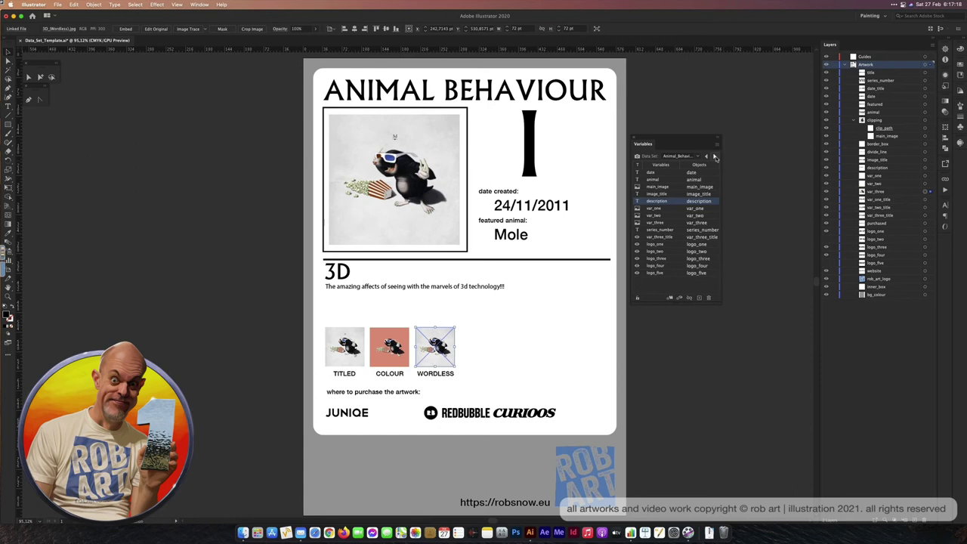
{"action": "left_click", "coordinate": [714, 156]}
{"action": "left_click", "coordinate": [714, 156]}
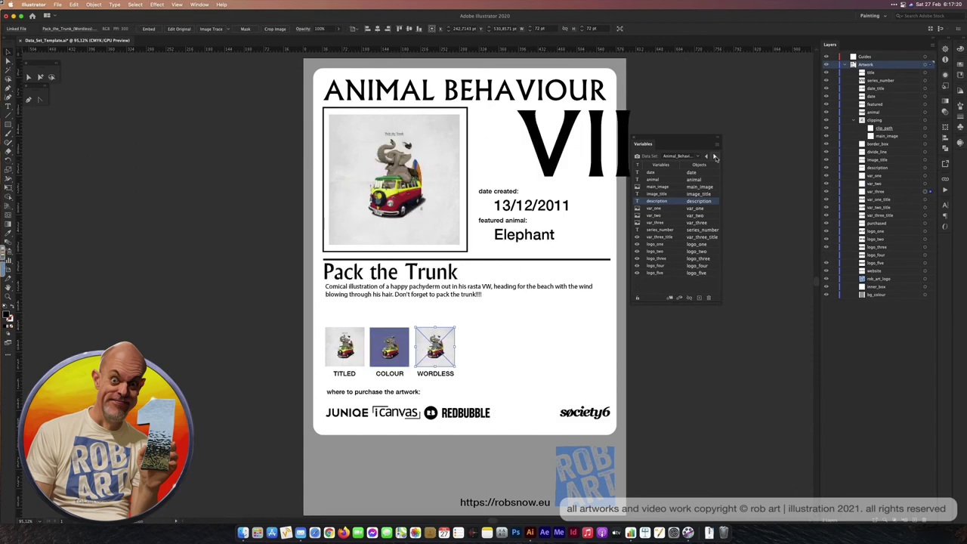
{"action": "left_click", "coordinate": [714, 156]}
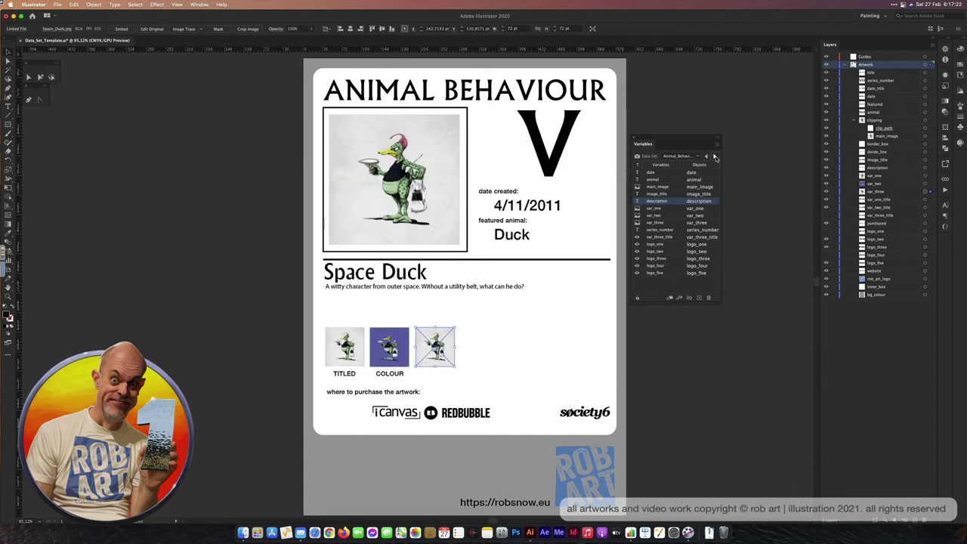
{"action": "left_click", "coordinate": [714, 157]}
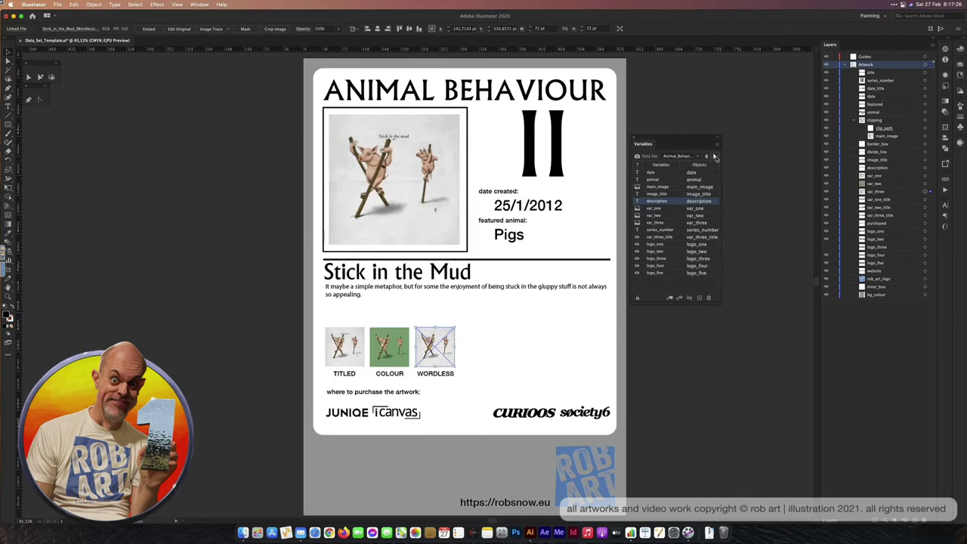
{"action": "left_click", "coordinate": [714, 156]}
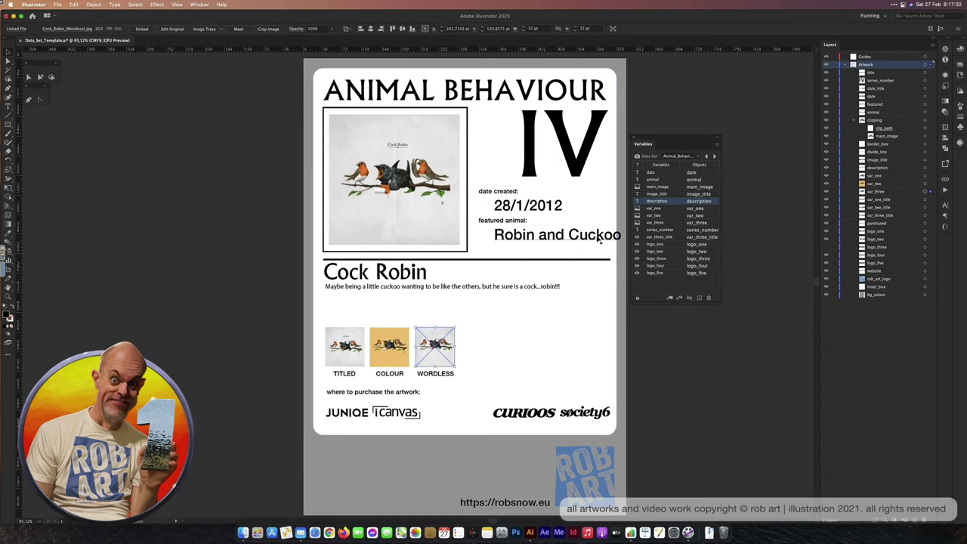
Move the featured animal and date texts left to align with their labels, and check them in the next data sets.
{"action": "left_click_drag", "start_coordinate": [598, 237], "coordinate": [582, 238]}
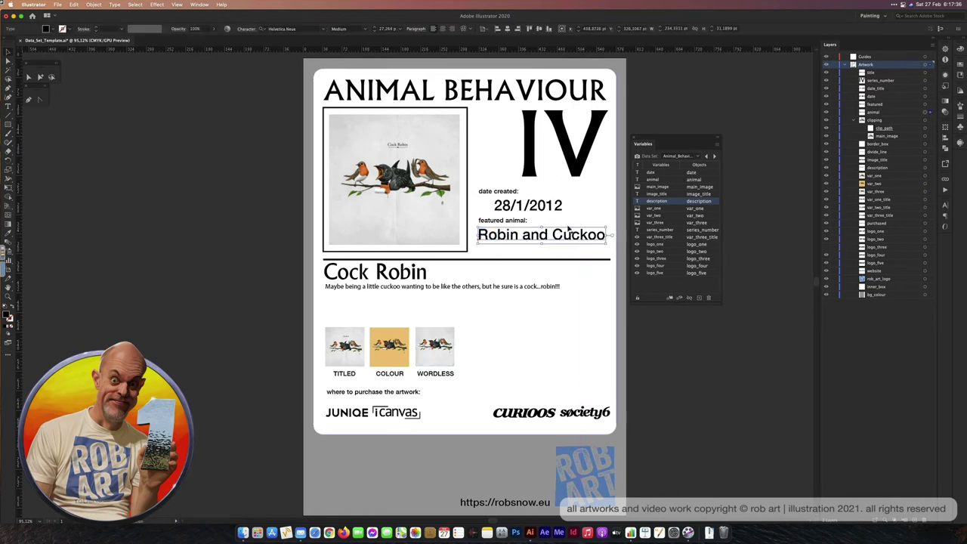
{"action": "left_click_drag", "start_coordinate": [557, 210], "coordinate": [538, 210]}
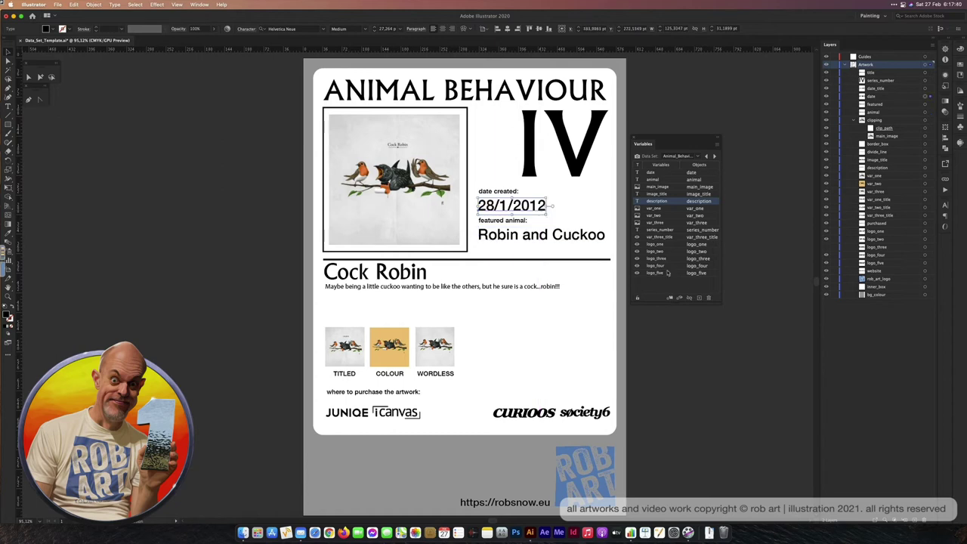
{"action": "left_click", "coordinate": [715, 156]}
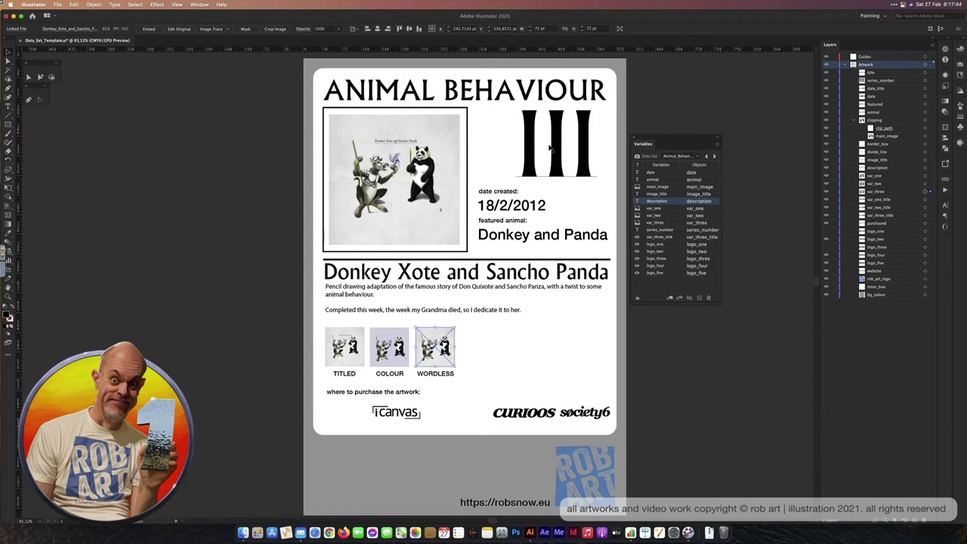
{"action": "left_click", "coordinate": [714, 156]}
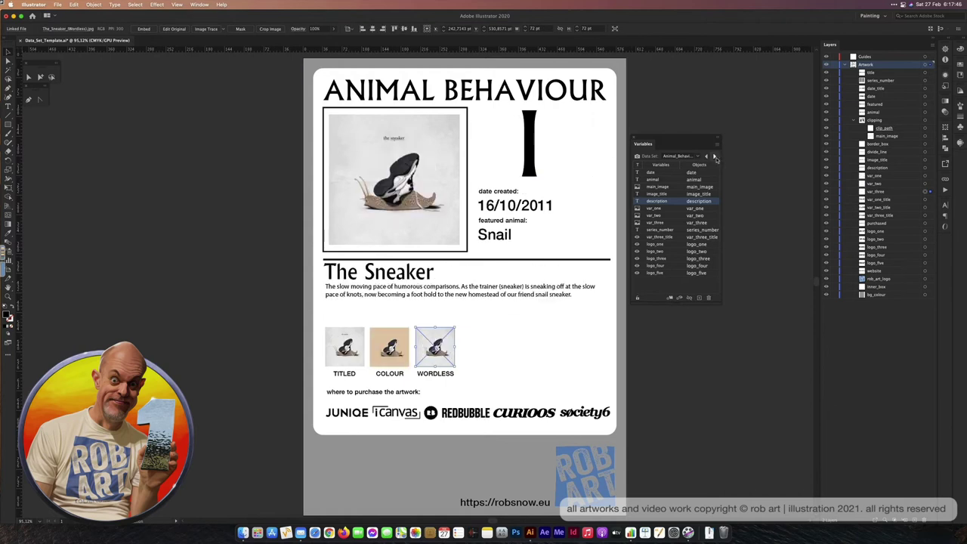
Preview the Fly in My Soup data set and move its series number left to fit within the card.
{"action": "left_click", "coordinate": [715, 156]}
{"action": "left_click_drag", "start_coordinate": [691, 138], "coordinate": [745, 139]}
{"action": "left_click_drag", "start_coordinate": [624, 154], "coordinate": [578, 155]}
{"action": "left_click", "coordinate": [582, 158]}
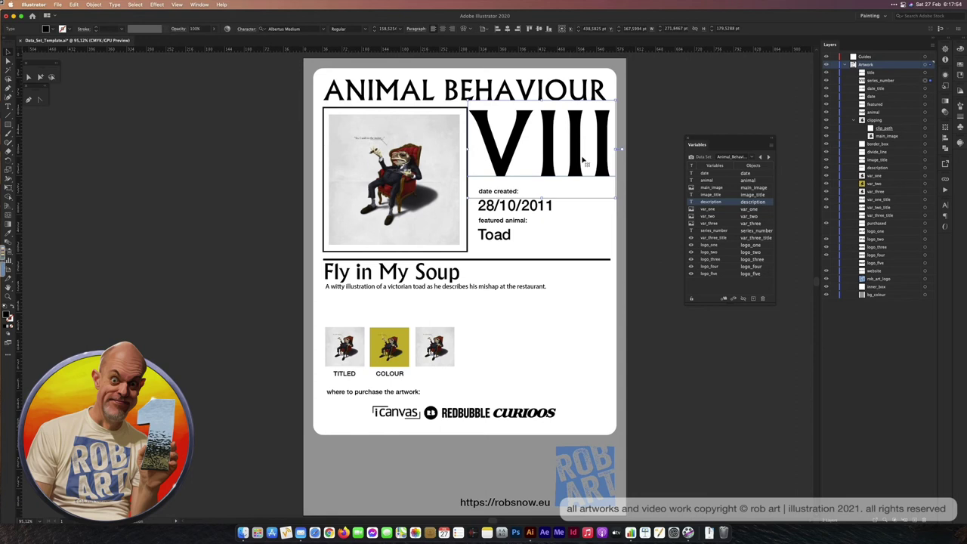
Reduce the series number's font size to 149 pt.
{"action": "double_click", "coordinate": [556, 160]}
{"action": "double_click", "coordinate": [556, 160]}
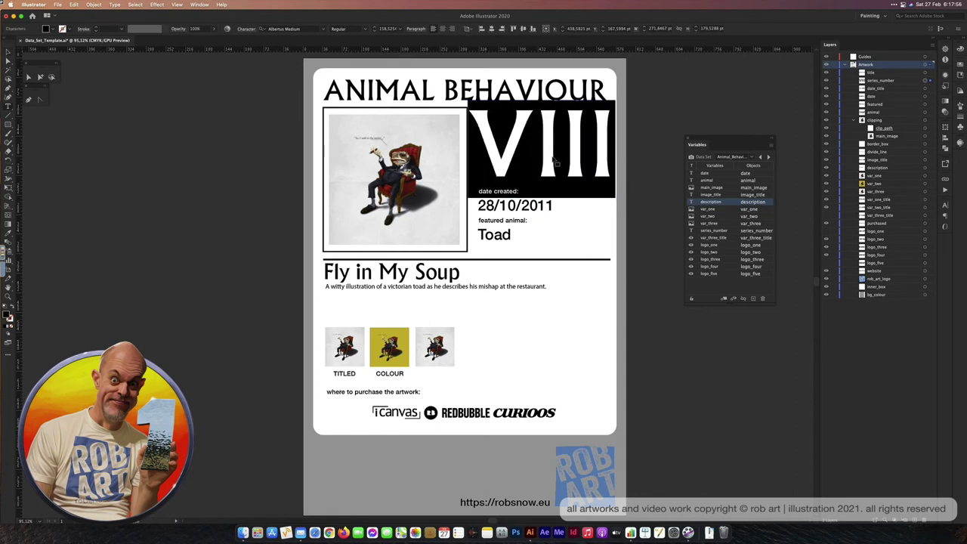
{"action": "left_click", "coordinate": [375, 33]}
{"action": "left_click", "coordinate": [375, 32]}
{"action": "left_click", "coordinate": [374, 33]}
{"action": "left_click", "coordinate": [374, 33]}
{"action": "left_click", "coordinate": [375, 32]}
{"action": "left_click", "coordinate": [374, 32]}
{"action": "left_click", "coordinate": [375, 33]}
{"action": "left_click", "coordinate": [375, 32]}
{"action": "left_click", "coordinate": [375, 33]}
{"action": "left_click", "coordinate": [375, 32]}
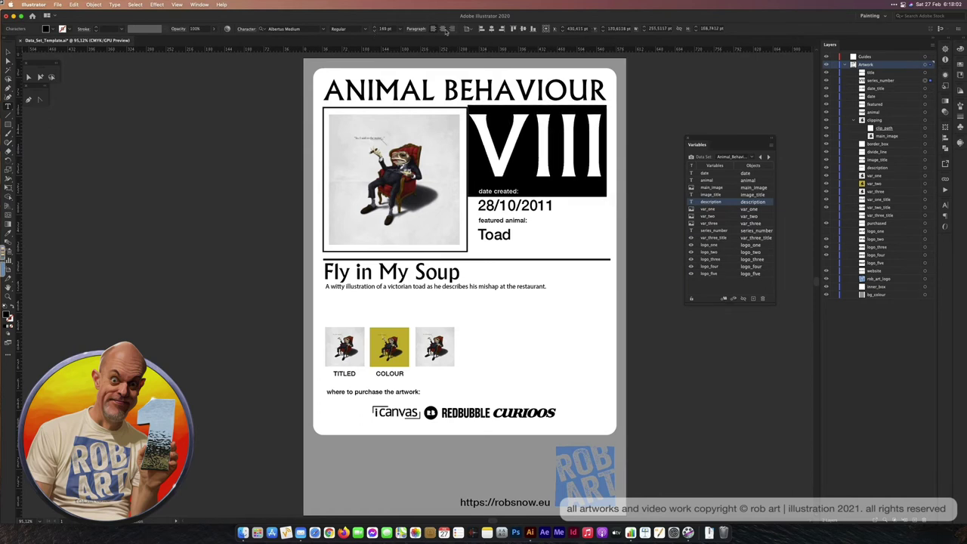
Centre-align the series number text and reposition it in the space above the date, beside the main image.
{"action": "left_click", "coordinate": [443, 29]}
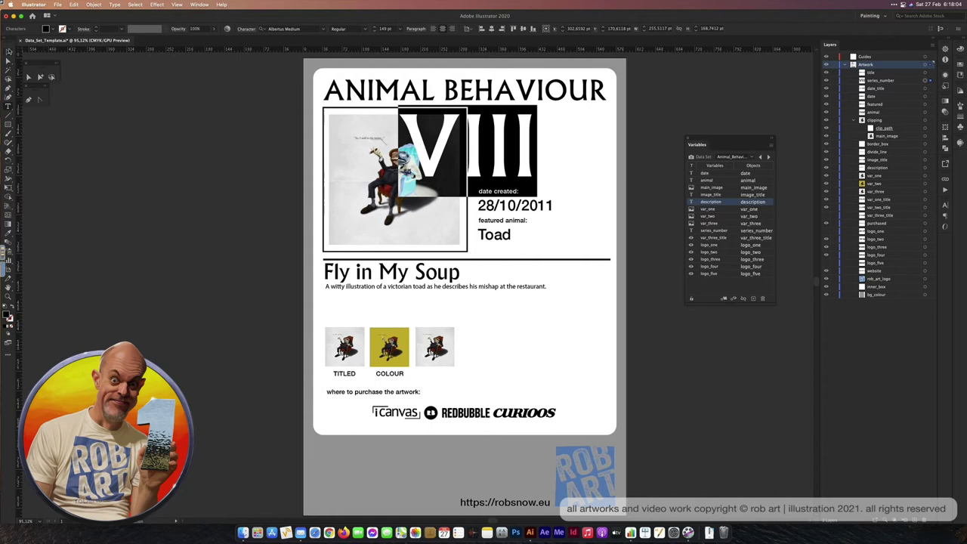
{"action": "left_click", "coordinate": [9, 52]}
{"action": "left_click_drag", "start_coordinate": [474, 137], "coordinate": [547, 132]}
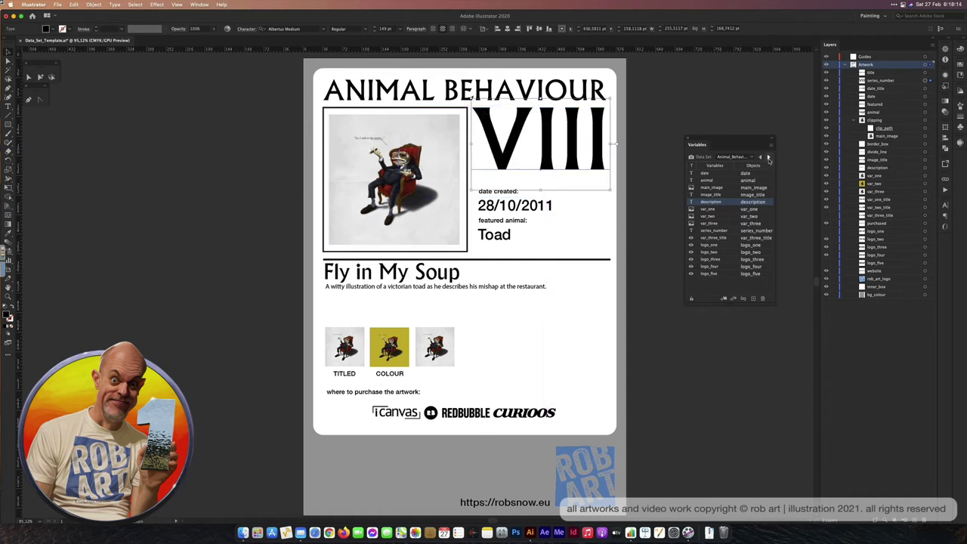
Step through the full range of data sets to check the centred series number and the shifted date and animal texts.
{"action": "left_click", "coordinate": [769, 157]}
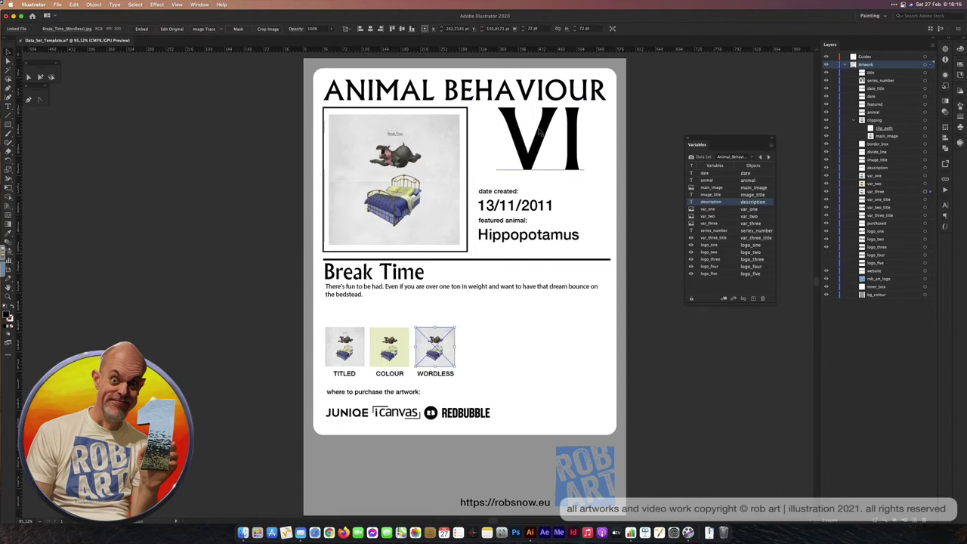
{"action": "left_click", "coordinate": [768, 157]}
{"action": "left_click", "coordinate": [768, 157]}
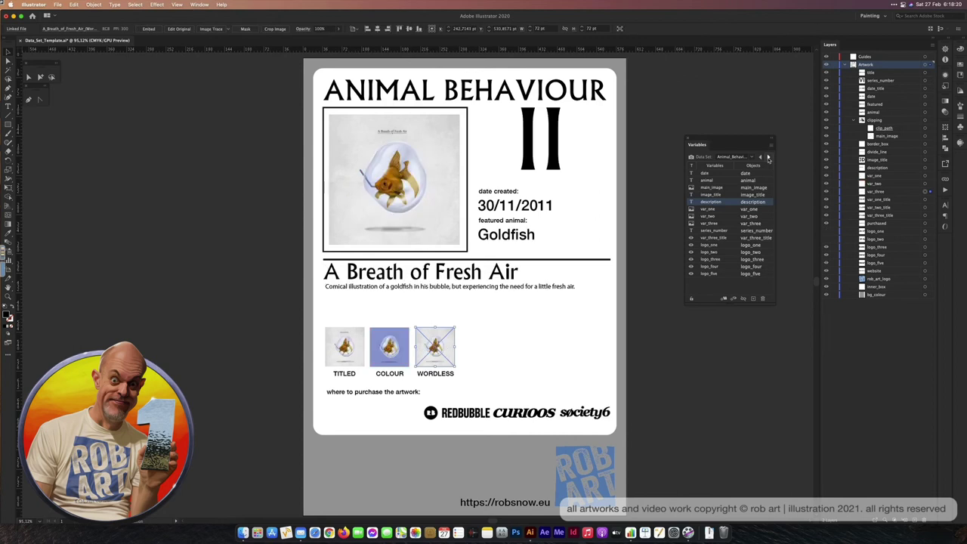
{"action": "left_click", "coordinate": [768, 157]}
{"action": "left_click", "coordinate": [768, 157]}
{"action": "left_click", "coordinate": [768, 157]}
{"action": "left_click", "coordinate": [769, 157]}
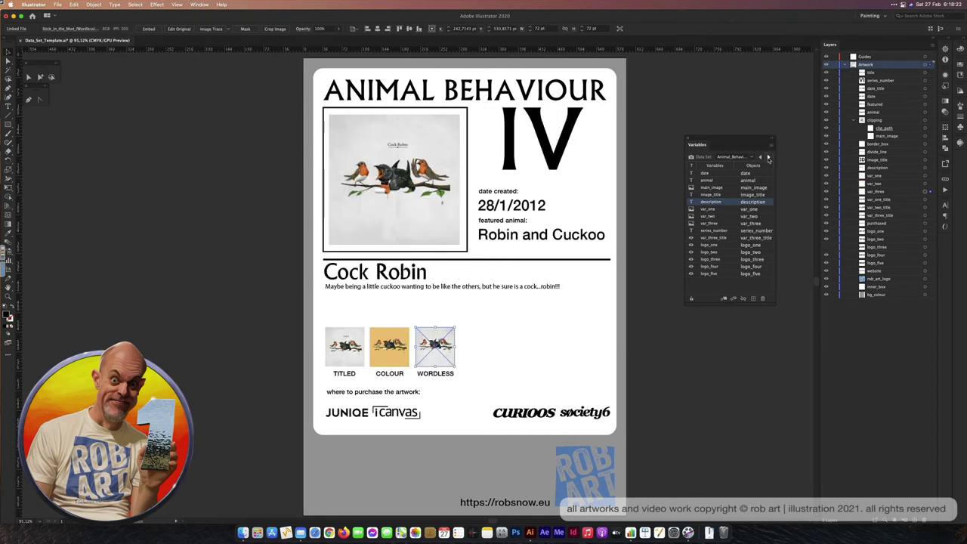
{"action": "left_click", "coordinate": [768, 157]}
{"action": "left_click", "coordinate": [768, 157]}
{"action": "left_click", "coordinate": [768, 157]}
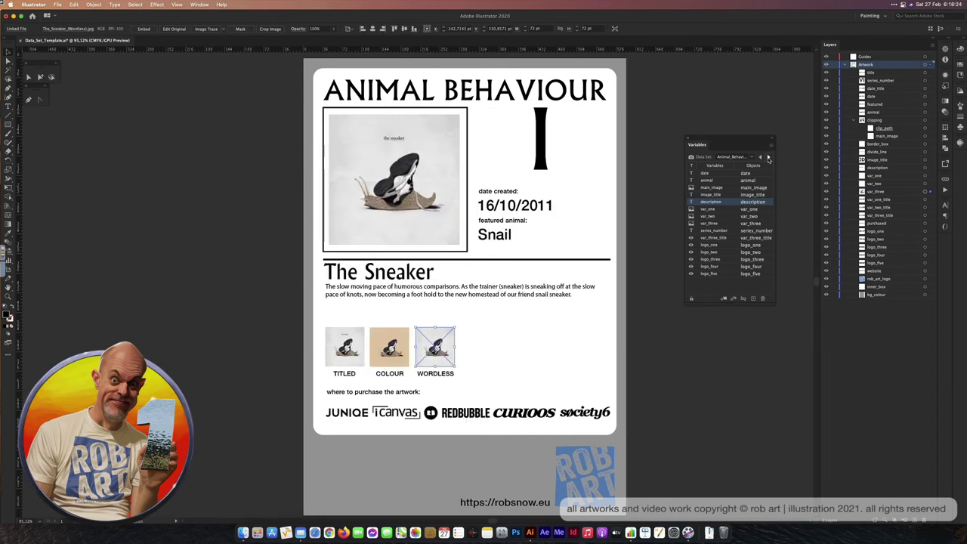
{"action": "left_click", "coordinate": [768, 157]}
{"action": "left_click", "coordinate": [768, 157]}
{"action": "left_click", "coordinate": [768, 157]}
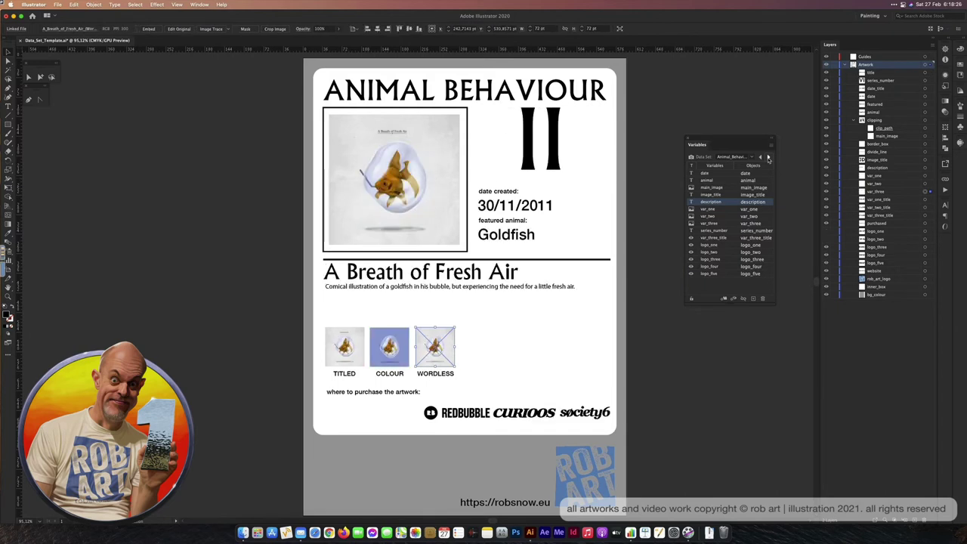
{"action": "left_click", "coordinate": [768, 157]}
{"action": "left_click", "coordinate": [768, 158]}
{"action": "left_click", "coordinate": [768, 157]}
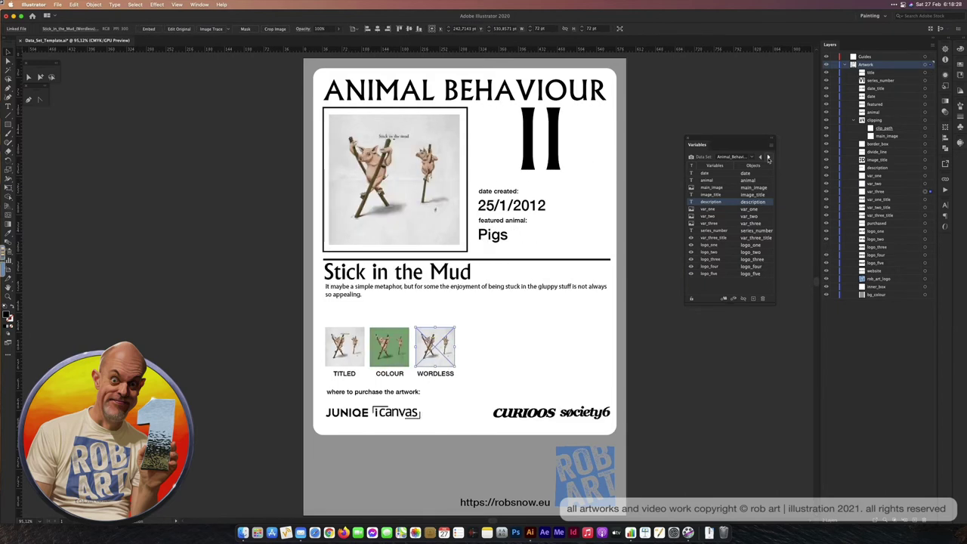
{"action": "left_click", "coordinate": [768, 157]}
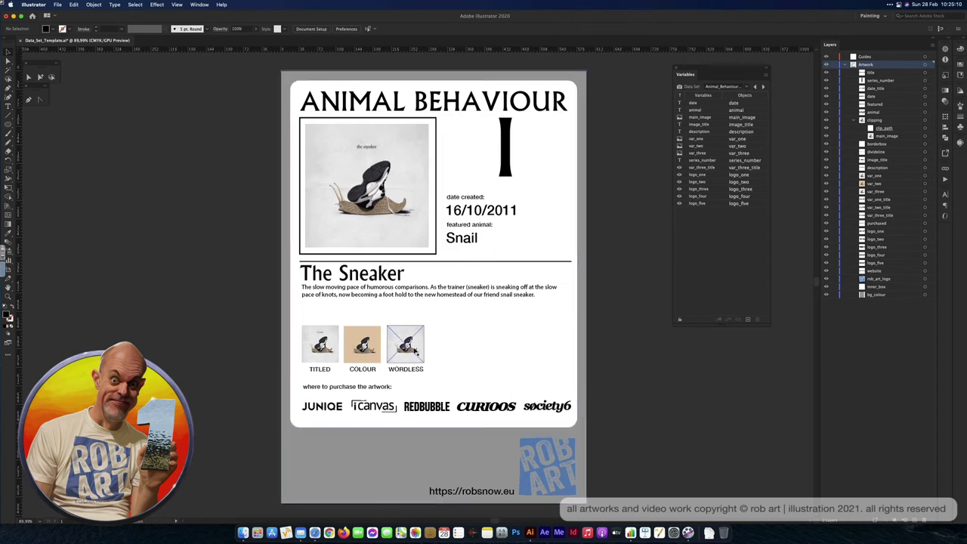
Step through the data sets from The Sneaker to Pack the Trunk, checking the images, labels and shop logos in each.
{"action": "left_click", "coordinate": [764, 87]}
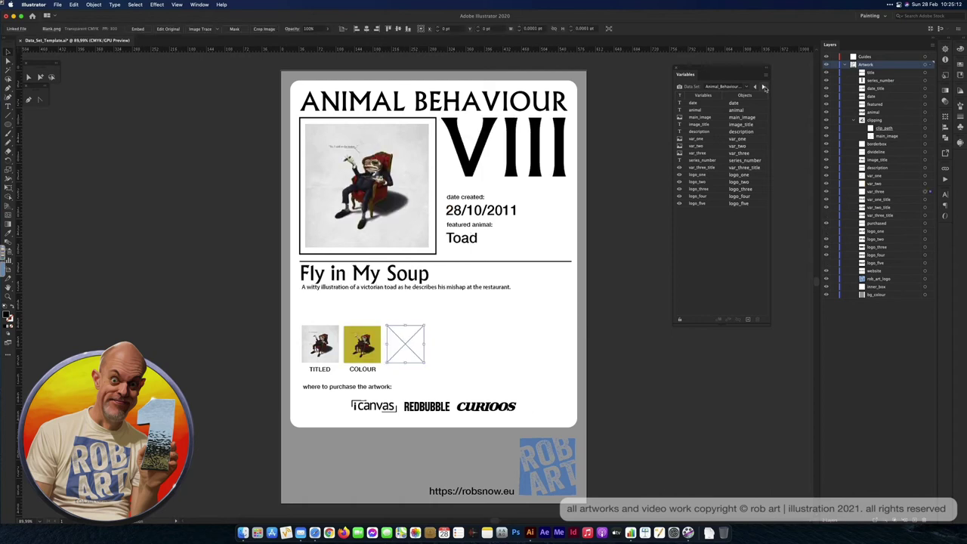
{"action": "left_click", "coordinate": [763, 87]}
{"action": "left_click", "coordinate": [764, 86]}
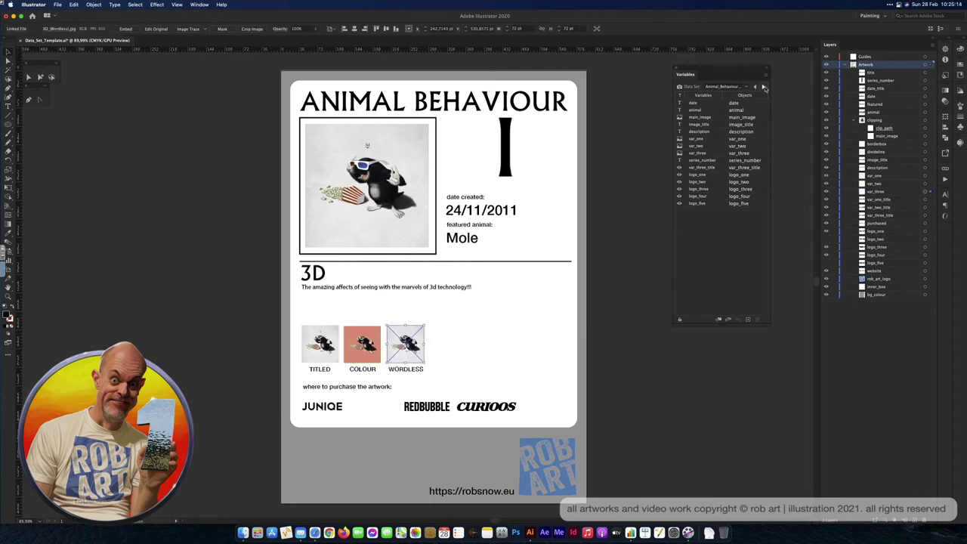
{"action": "left_click", "coordinate": [764, 87]}
{"action": "left_click", "coordinate": [764, 87]}
{"action": "left_click", "coordinate": [764, 87]}
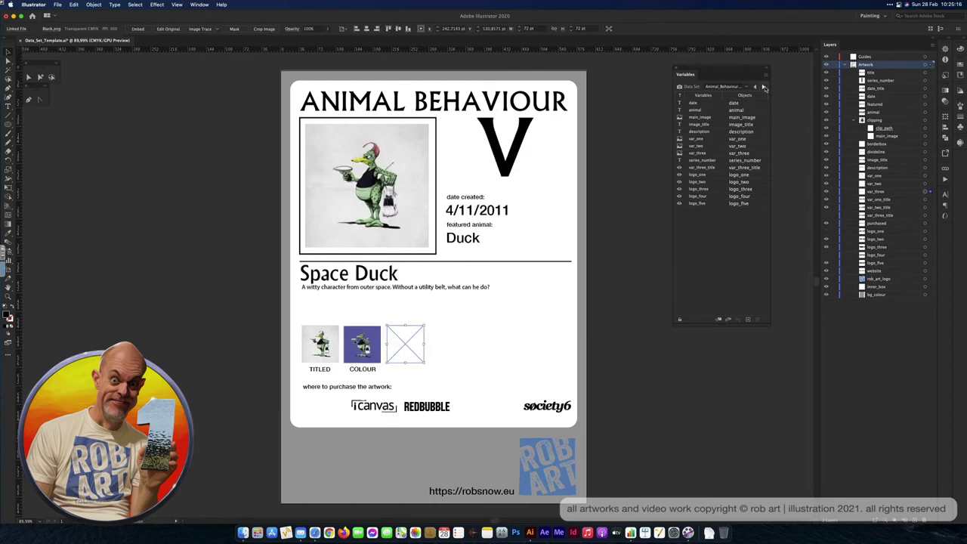
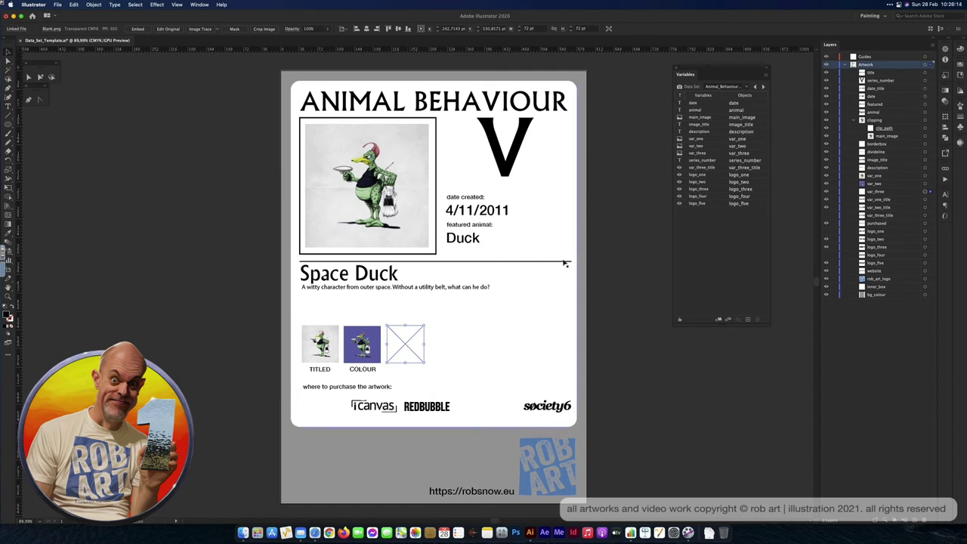
{"action": "left_click", "coordinate": [763, 87]}
{"action": "left_click", "coordinate": [763, 87]}
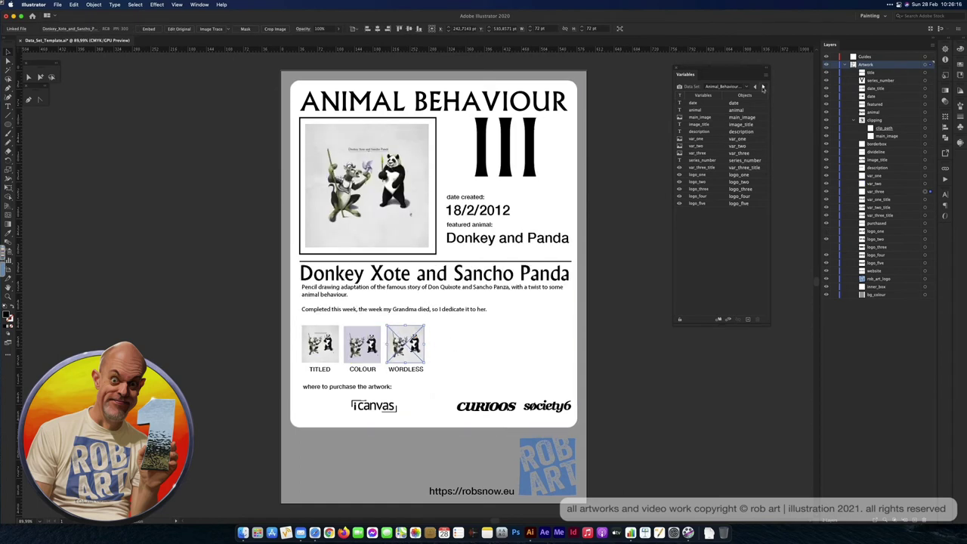
{"action": "left_click", "coordinate": [762, 87]}
{"action": "left_click", "coordinate": [763, 87]}
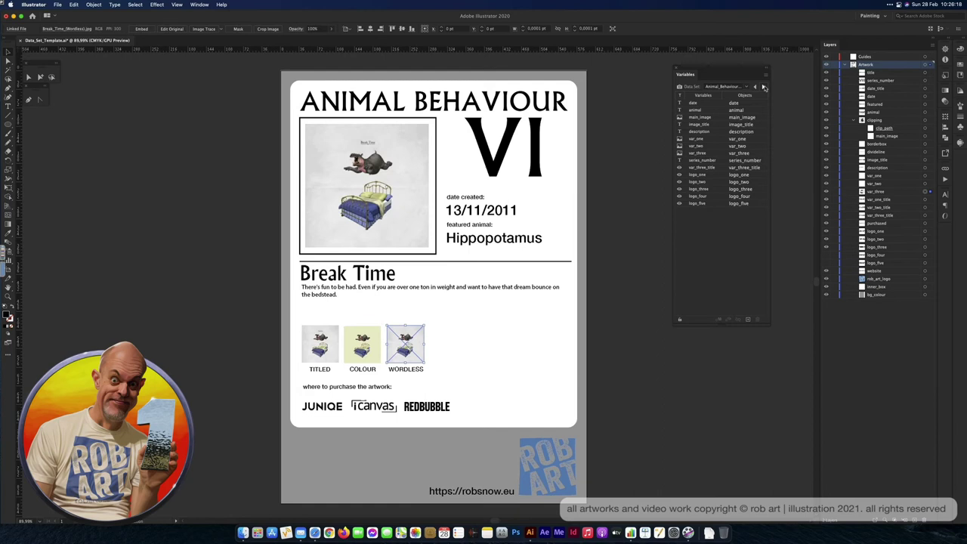
{"action": "left_click", "coordinate": [762, 87]}
{"action": "left_click", "coordinate": [763, 87]}
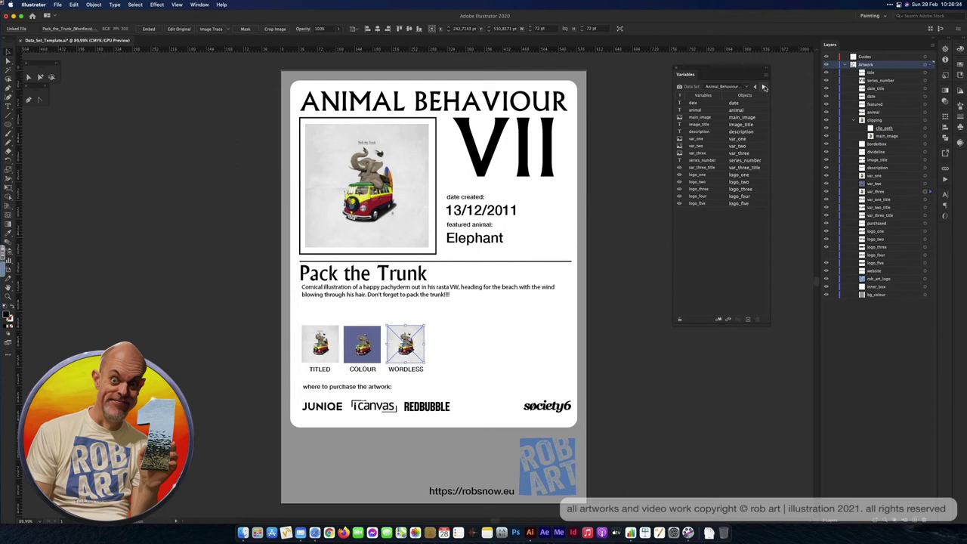
Clear the selection, show the object attributes and select the horizontal divider line above the Pack the Trunk title.
{"action": "left_click", "coordinate": [639, 181]}
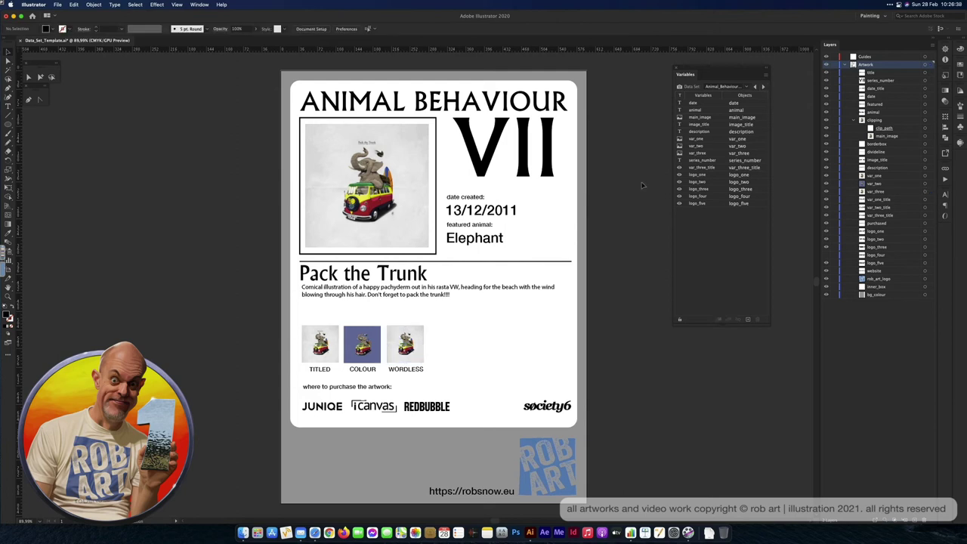
{"action": "left_click", "coordinate": [202, 6]}
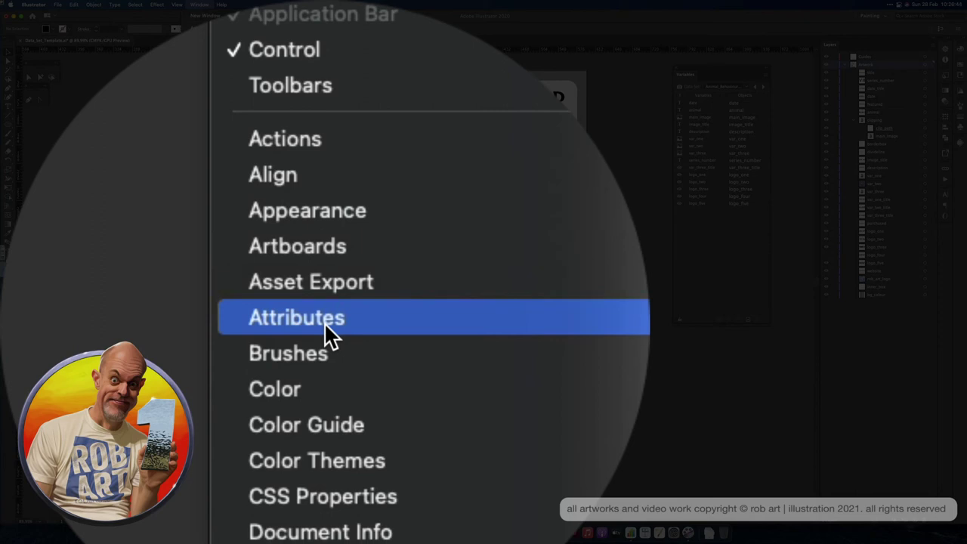
{"action": "left_click", "coordinate": [326, 325]}
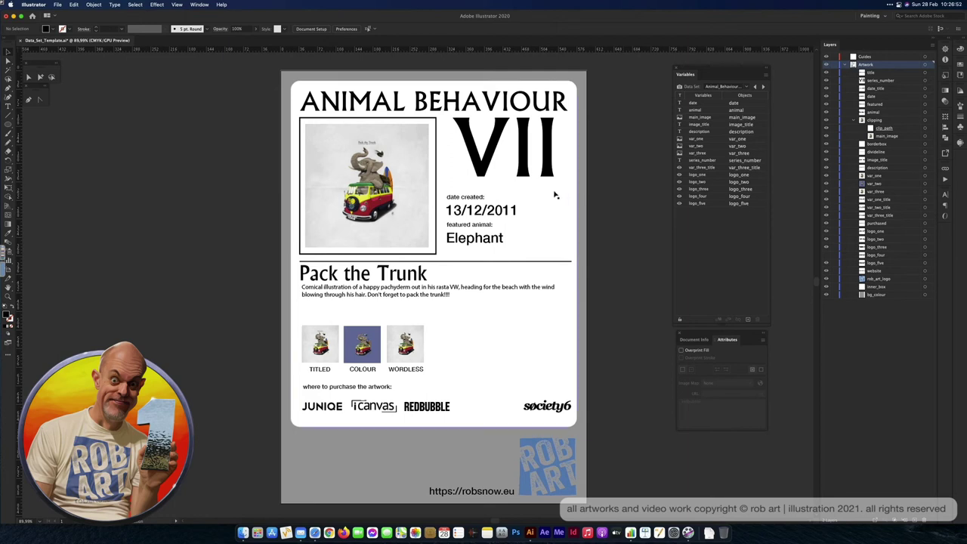
{"action": "left_click", "coordinate": [437, 195]}
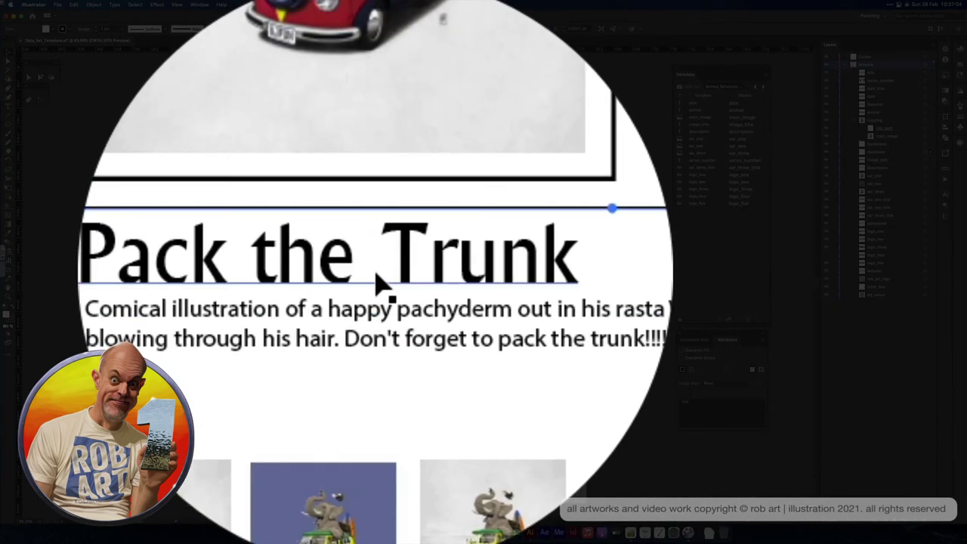
Select the Pack the Trunk title, the JUNIQE logo and the grey background in turn to check their attribute notes.
{"action": "left_click", "coordinate": [378, 279]}
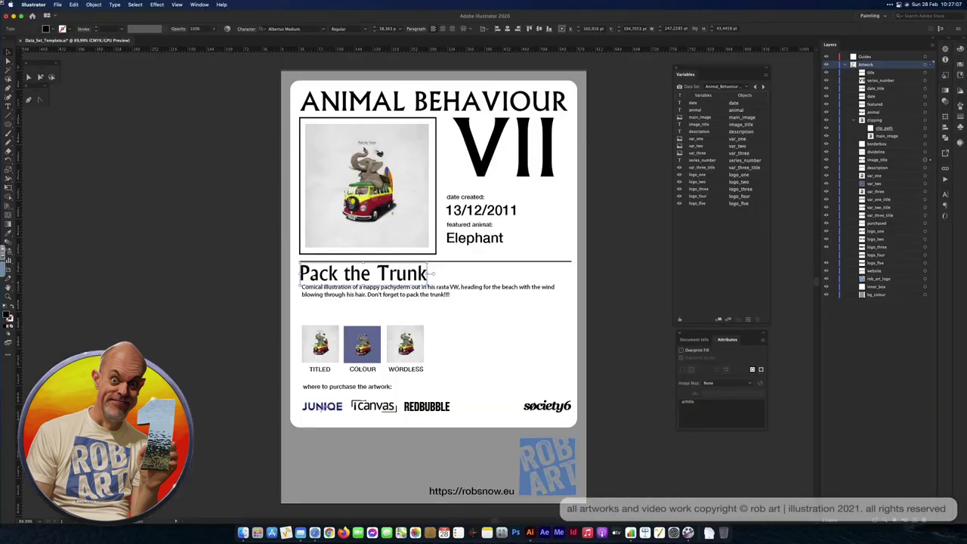
{"action": "left_click", "coordinate": [322, 407]}
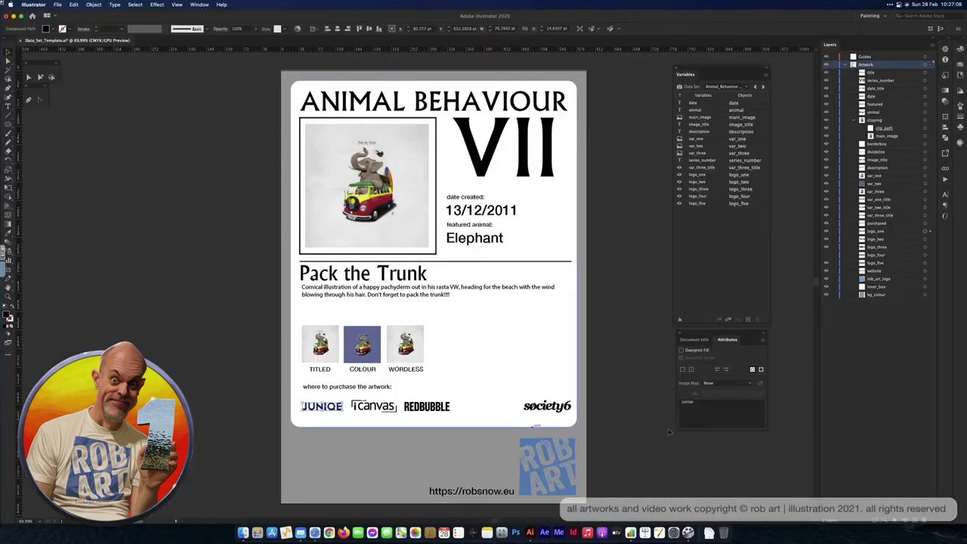
{"action": "left_click", "coordinate": [470, 453]}
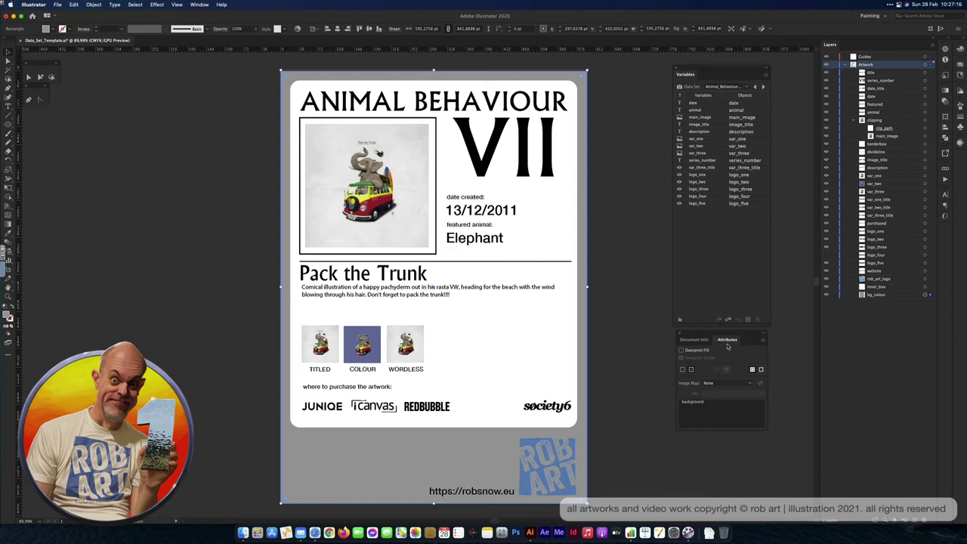
{"action": "left_click_drag", "start_coordinate": [745, 334], "coordinate": [746, 333]}
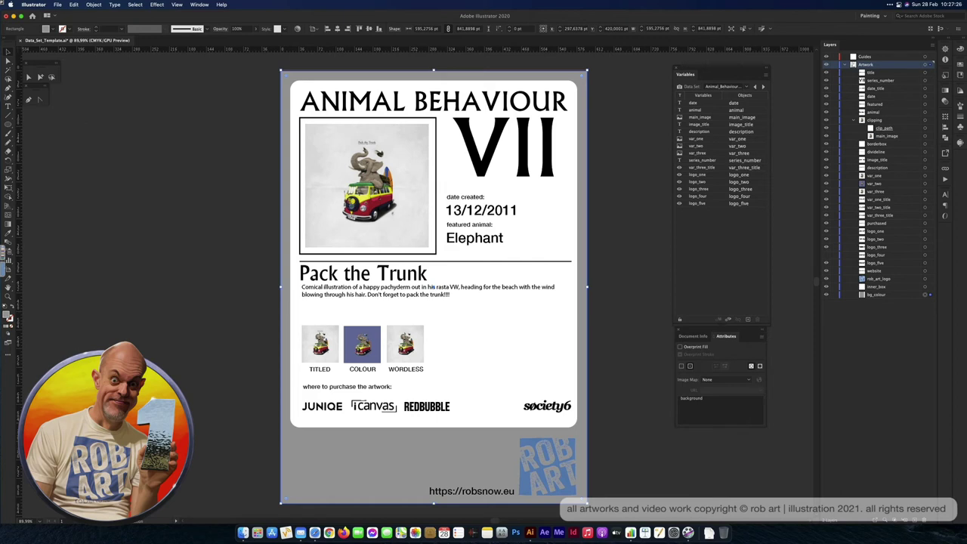
Switch to the Google Sheets spreadsheet and review the target note, source text name, method and parameter column headings.
{"action": "key", "text": "super+Tab"}
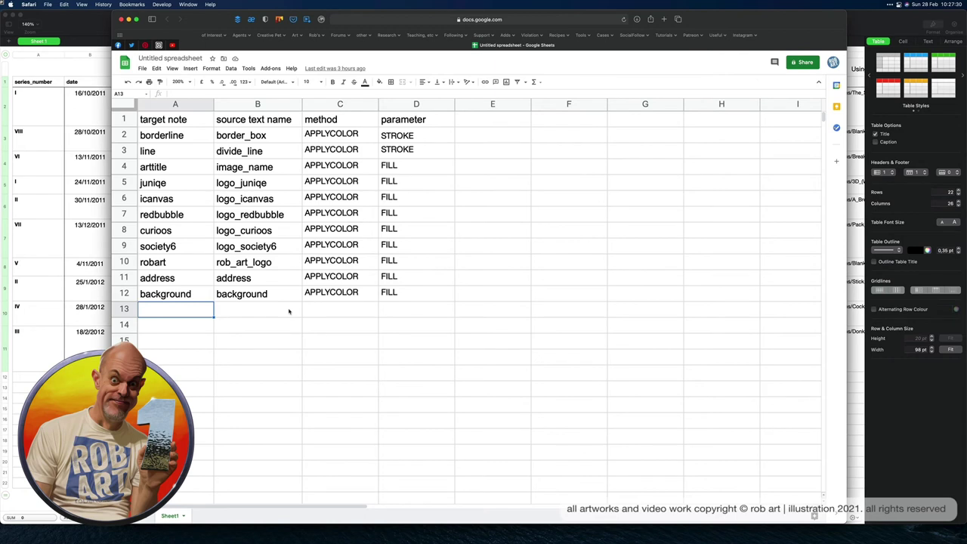
{"action": "left_click", "coordinate": [175, 119]}
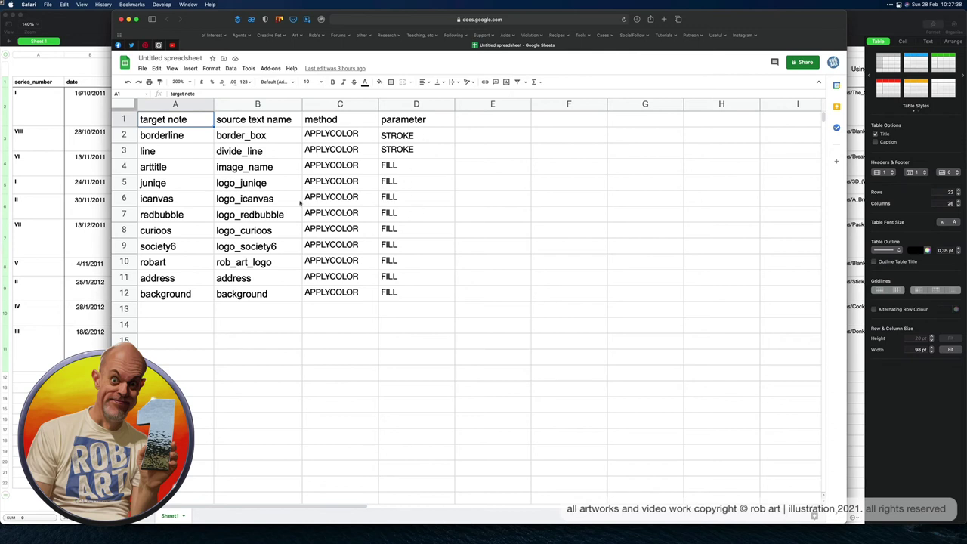
{"action": "key", "text": "super+Tab"}
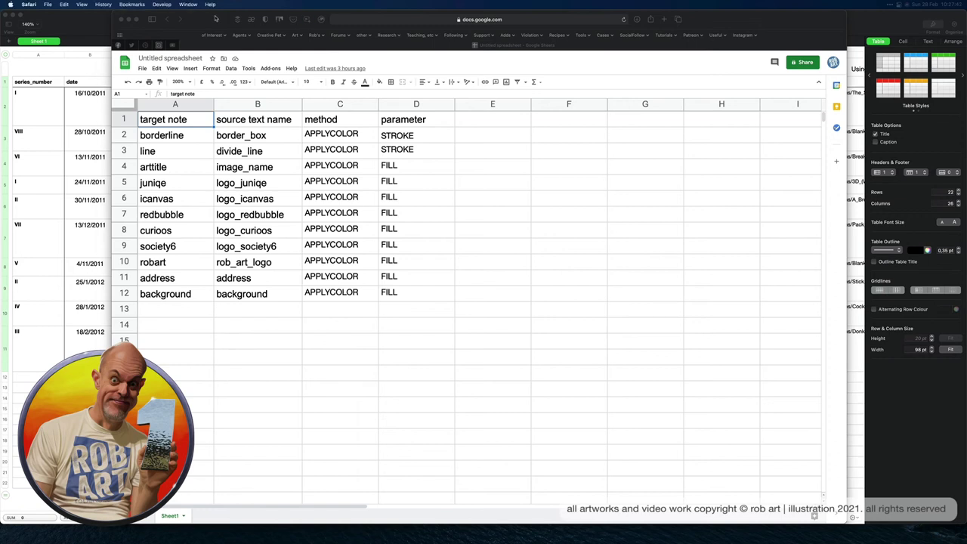
{"action": "left_click", "coordinate": [135, 127]}
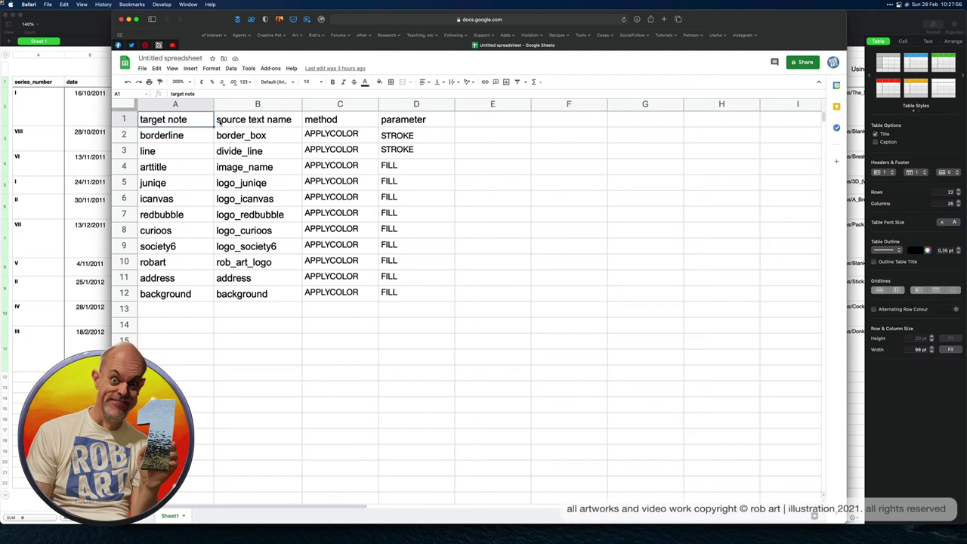
{"action": "left_click", "coordinate": [336, 120]}
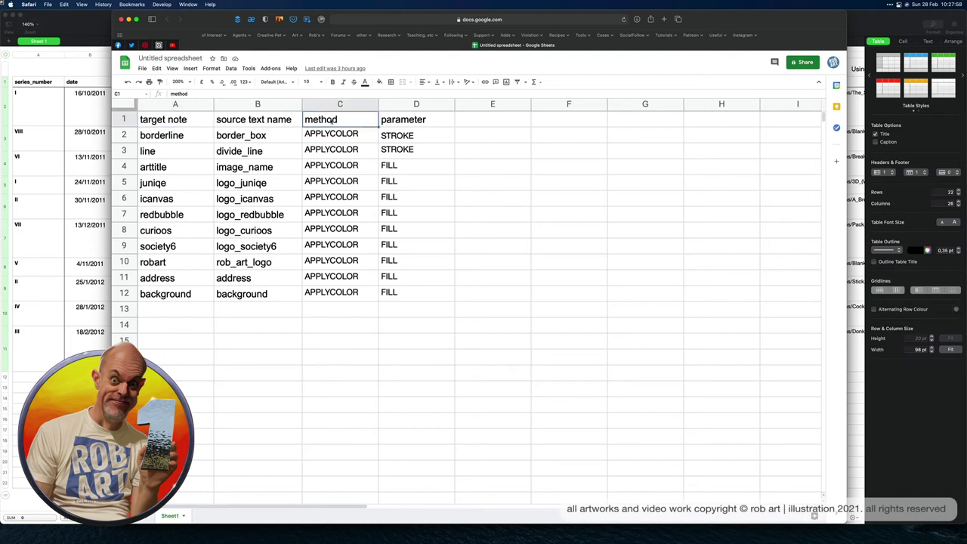
{"action": "left_click", "coordinate": [425, 121]}
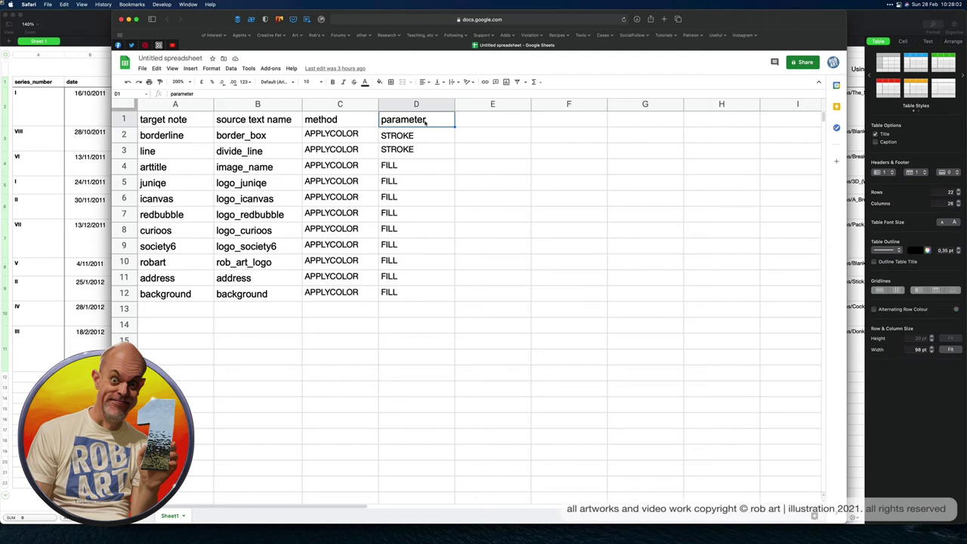
Go through the target note entries one by one, from borderline down to background.
{"action": "left_click", "coordinate": [181, 137]}
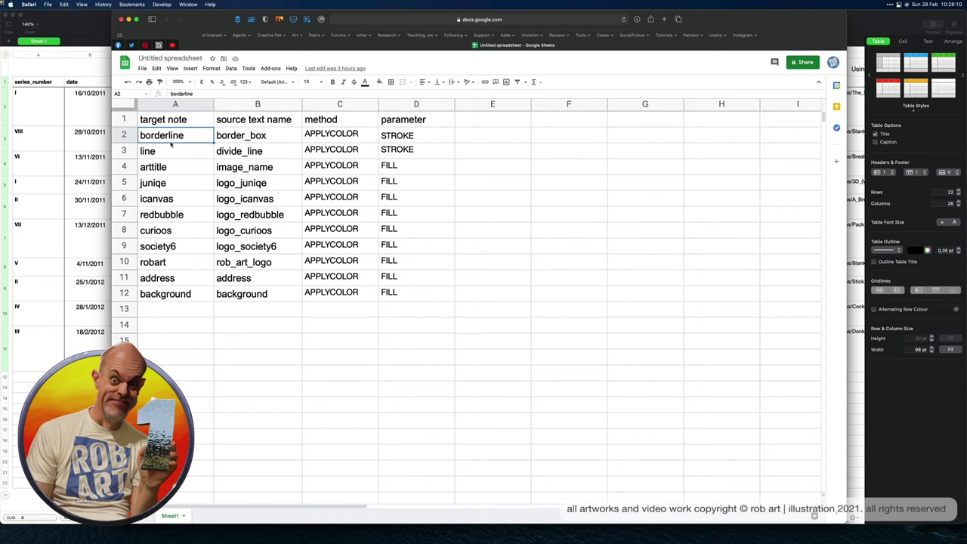
{"action": "left_click", "coordinate": [163, 149]}
{"action": "left_click", "coordinate": [162, 168]}
{"action": "left_click", "coordinate": [162, 184]}
{"action": "left_click", "coordinate": [161, 199]}
{"action": "left_click", "coordinate": [160, 215]}
{"action": "left_click", "coordinate": [160, 235]}
{"action": "left_click", "coordinate": [159, 248]}
{"action": "left_click", "coordinate": [160, 264]}
{"action": "left_click", "coordinate": [159, 278]}
{"action": "left_click", "coordinate": [158, 294]}
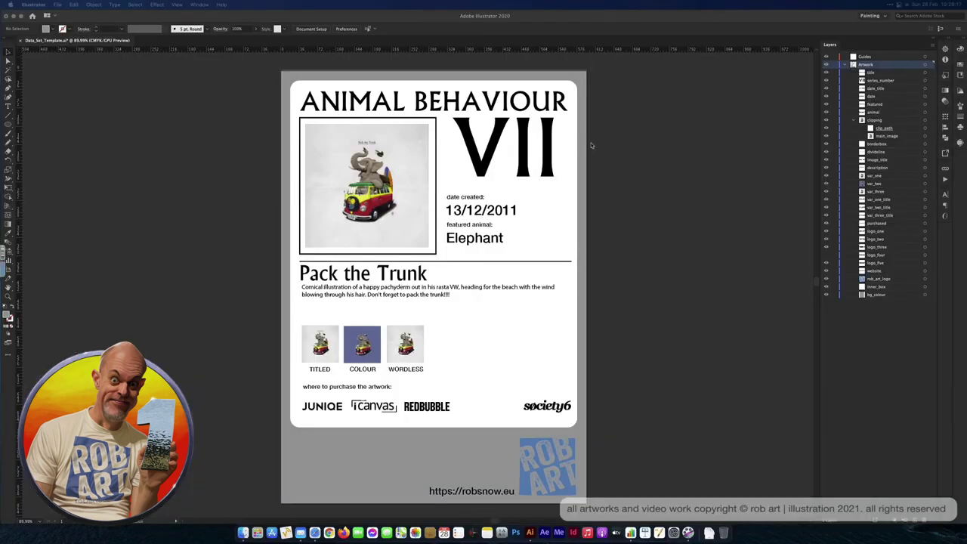
Compare the grey background's note in Illustrator with the spreadsheet's background source text name, and clear the artwork selection.
{"action": "left_click", "coordinate": [592, 145]}
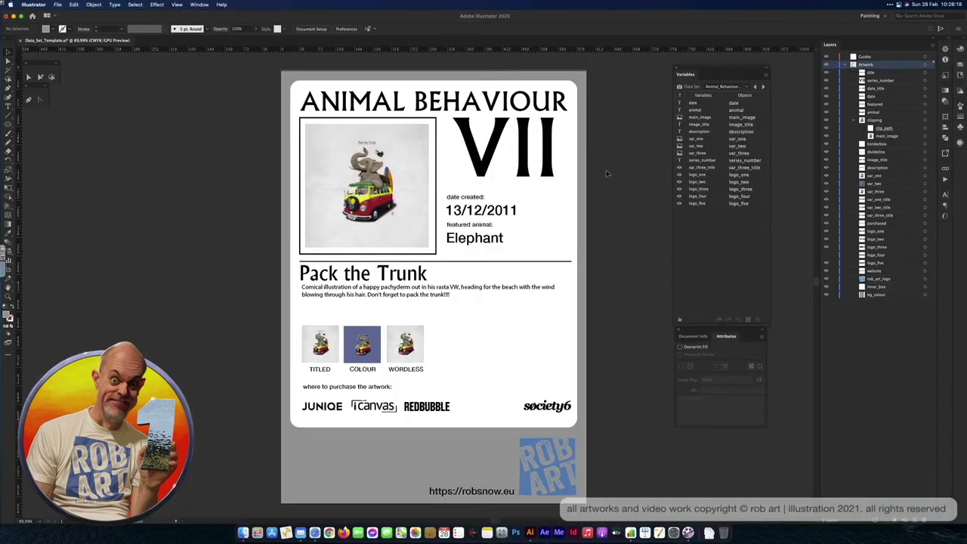
{"action": "left_click", "coordinate": [452, 455]}
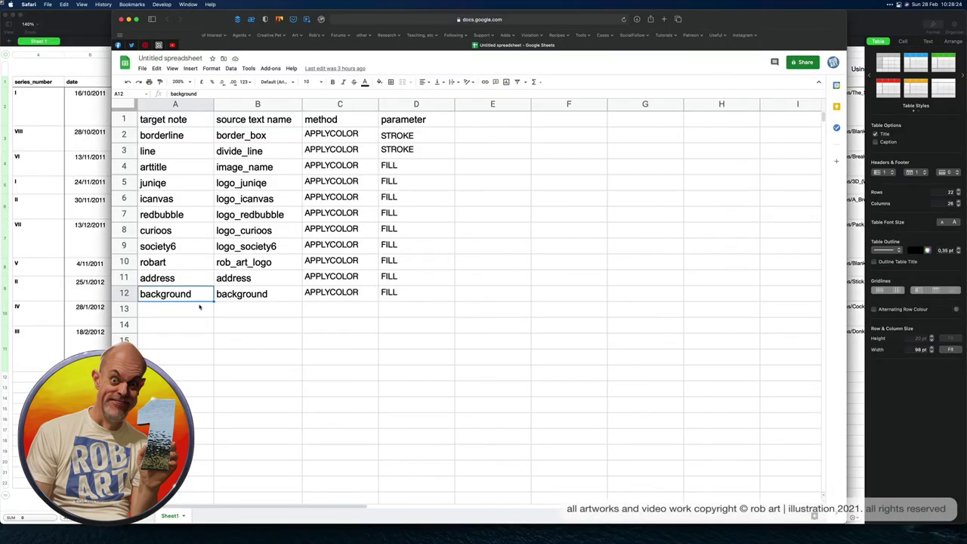
{"action": "left_click", "coordinate": [244, 307]}
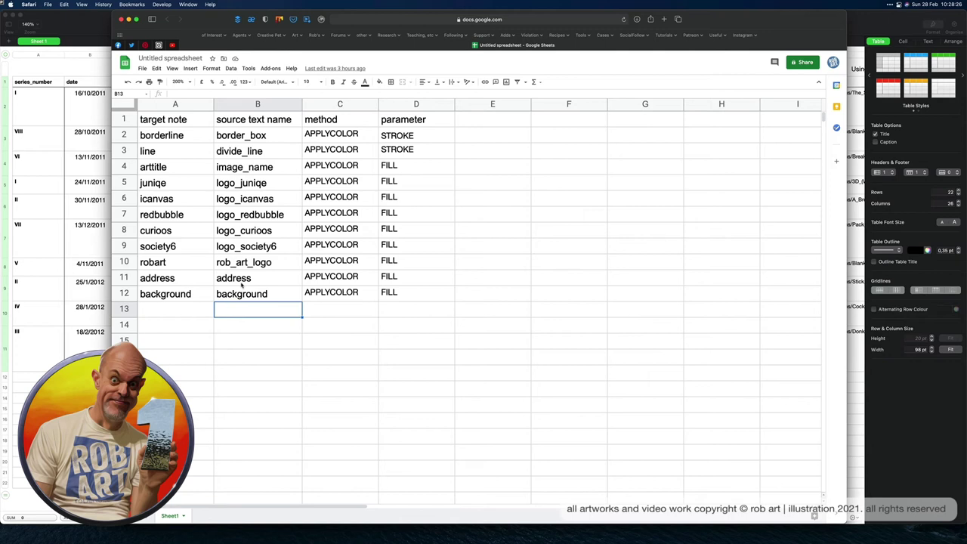
{"action": "left_click", "coordinate": [240, 294]}
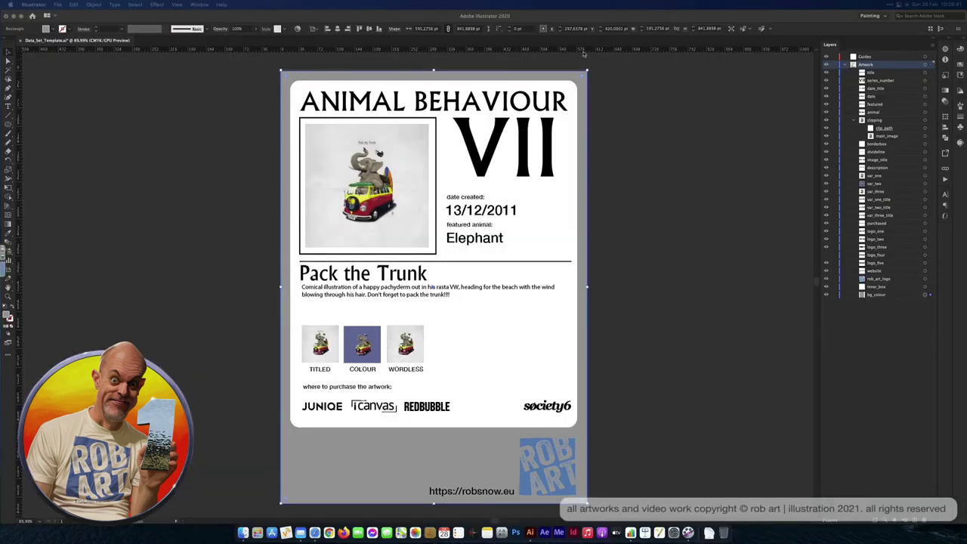
{"action": "left_click", "coordinate": [607, 132]}
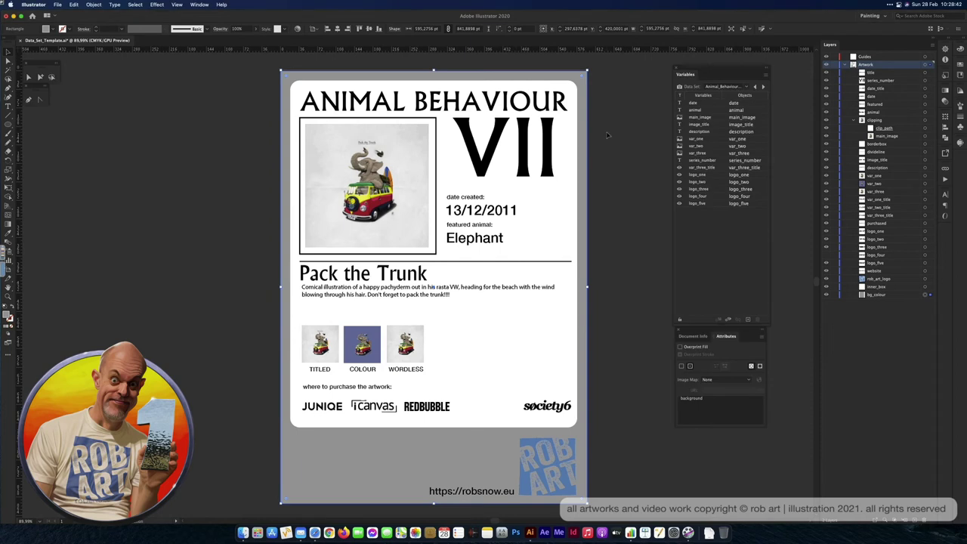
{"action": "left_click", "coordinate": [606, 132]}
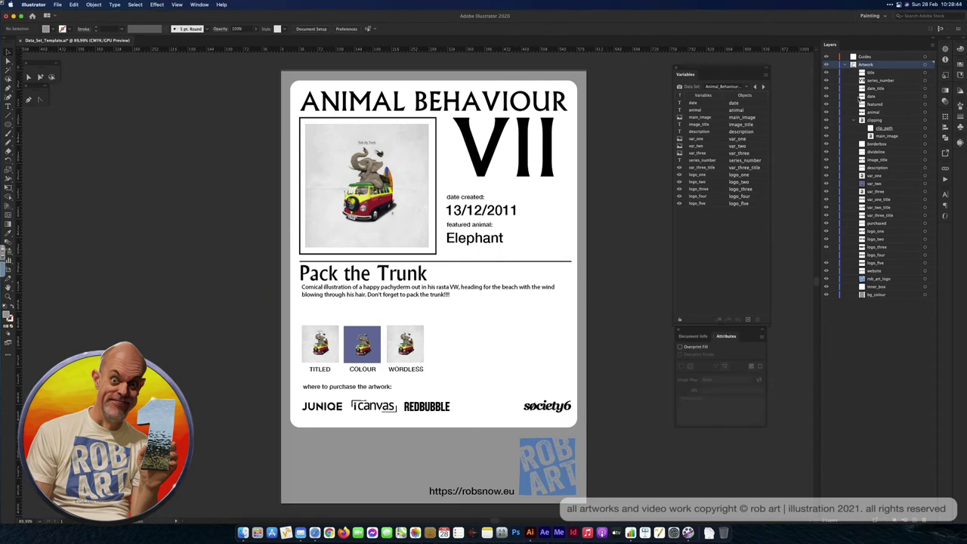
Compare the spreadsheet's STROKE and FILL parameters with the image border and the divider line in the Illustrator artwork.
{"action": "key", "text": "super+Tab"}
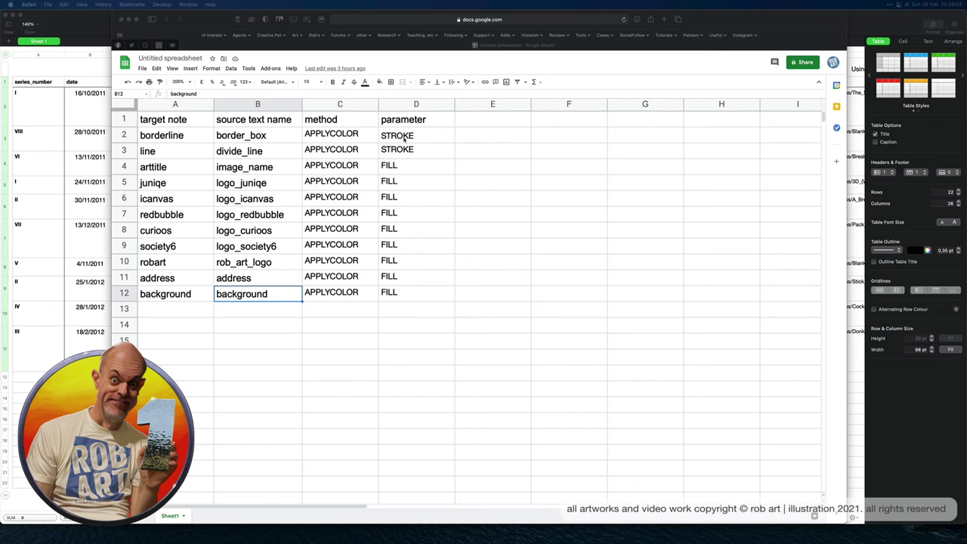
{"action": "key", "text": "super+Tab"}
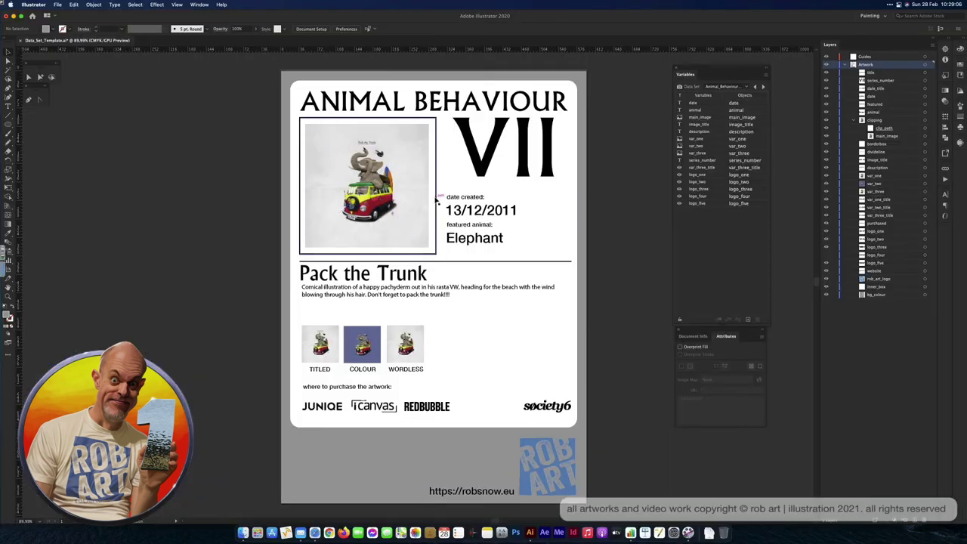
{"action": "left_click", "coordinate": [435, 255]}
{"action": "left_click", "coordinate": [435, 262]}
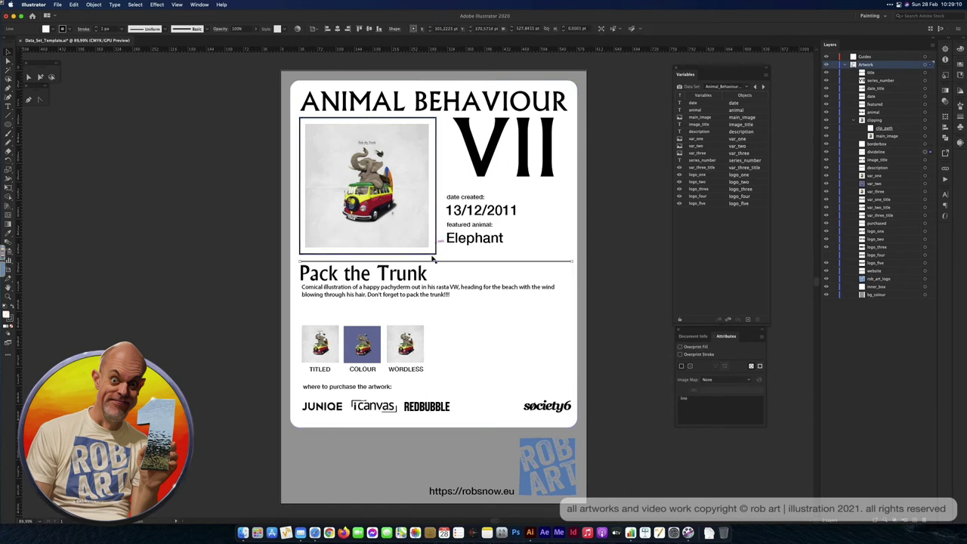
{"action": "key", "text": "super+Tab"}
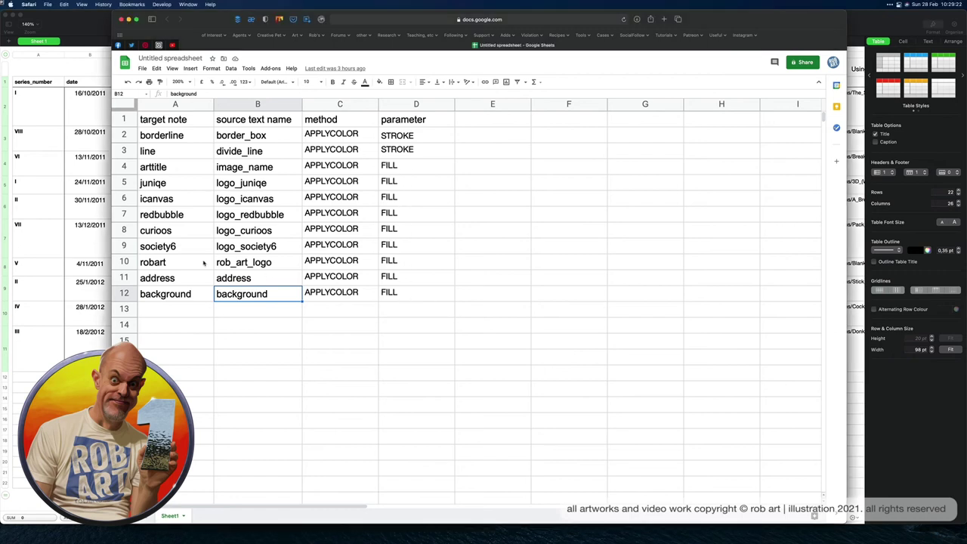
{"action": "left_click", "coordinate": [452, 294]}
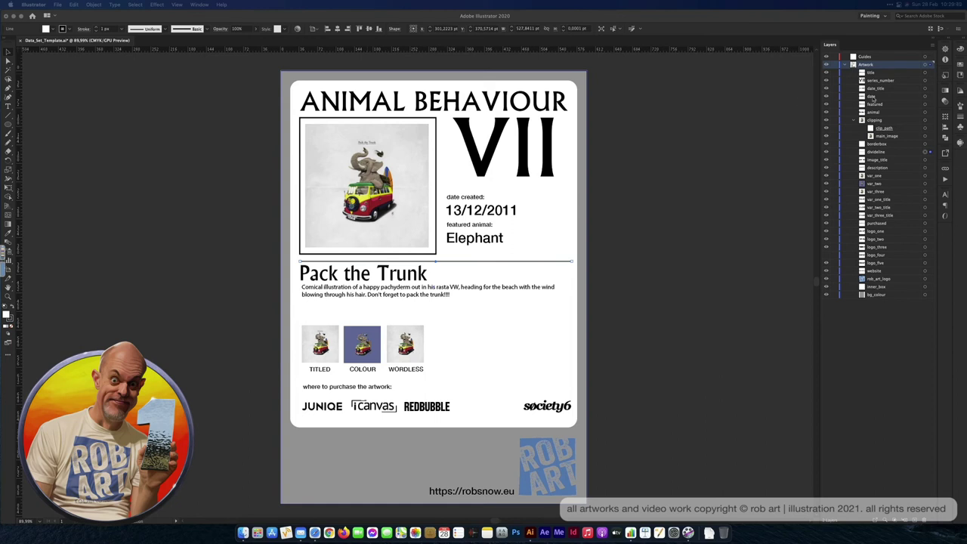
{"action": "left_click", "coordinate": [657, 124]}
Return to the Google Sheets spreadsheet and download the current sheet as comma-separated values (.csv).
{"action": "key", "text": "super+Tab"}
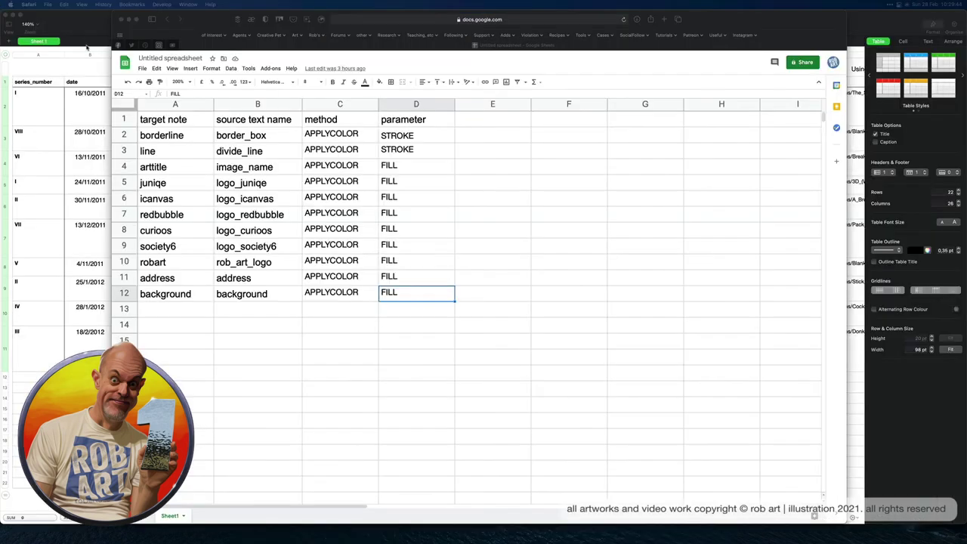
{"action": "left_click", "coordinate": [142, 69]}
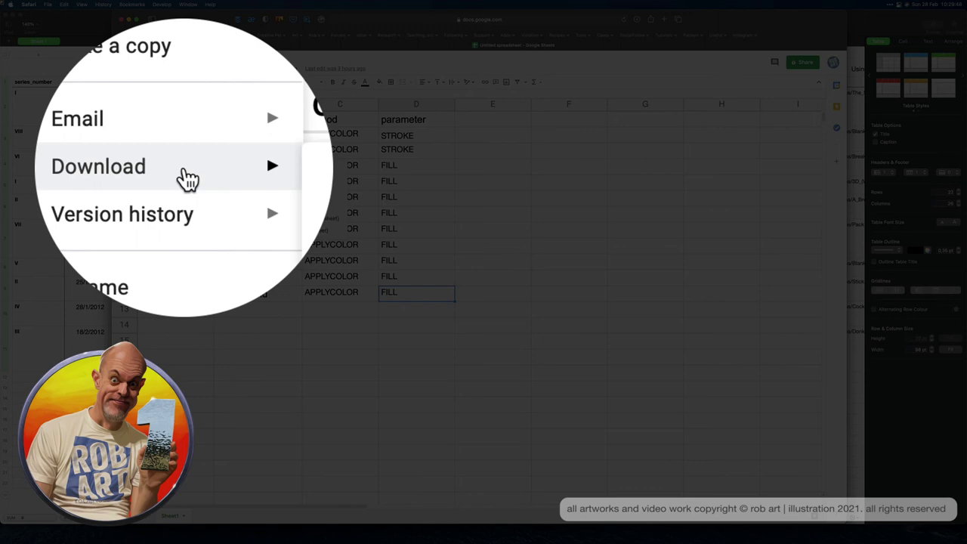
{"action": "mouse_move", "coordinate": [162, 167]}
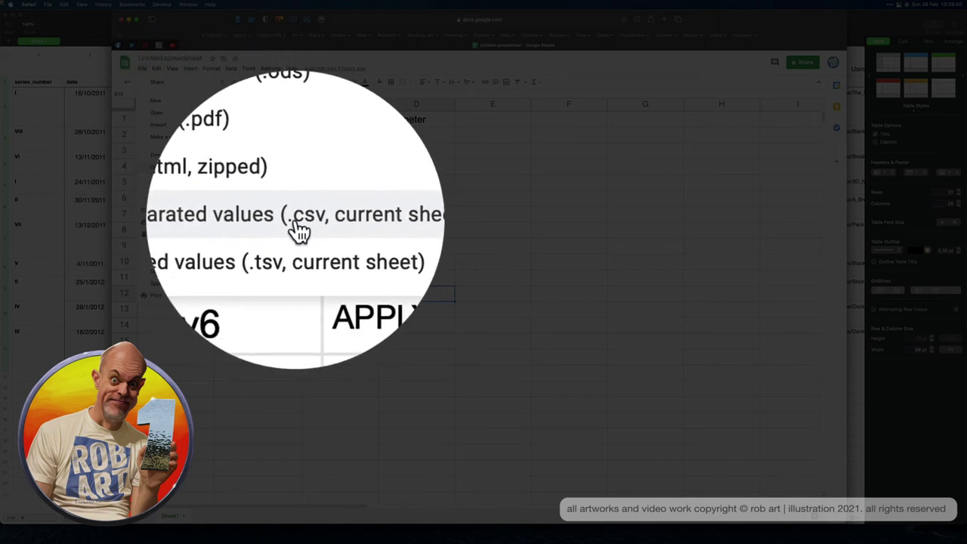
{"action": "left_click", "coordinate": [299, 221]}
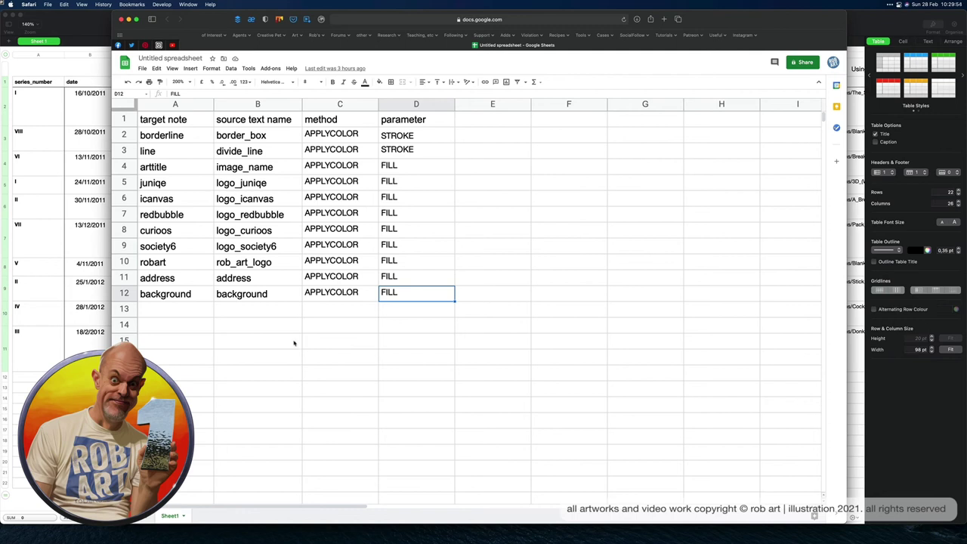
Switch to Illustrator and run the CreateCommandLayer script on Colorize_Dataset.csv from the Data_Set_Illustrator folder.
{"action": "key", "text": "super+Tab"}
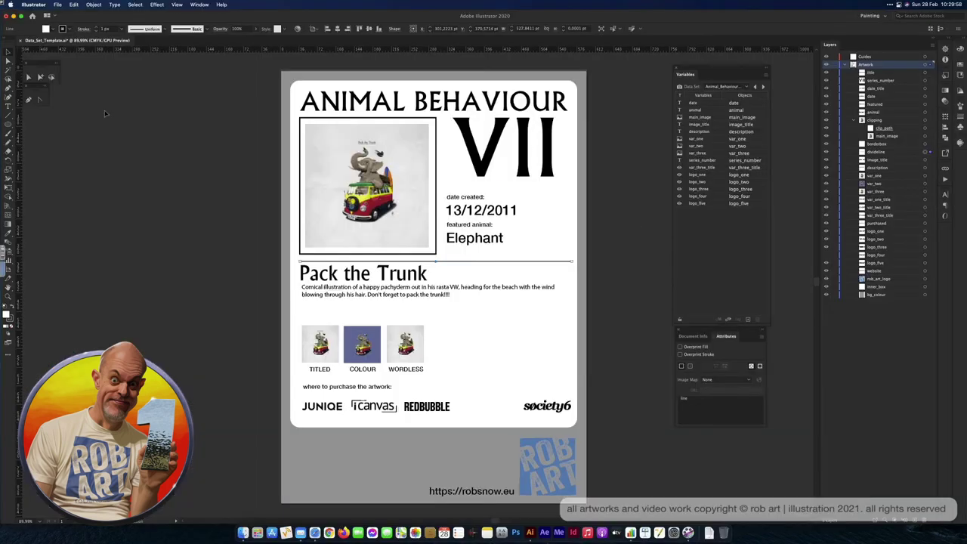
{"action": "left_click", "coordinate": [57, 4]}
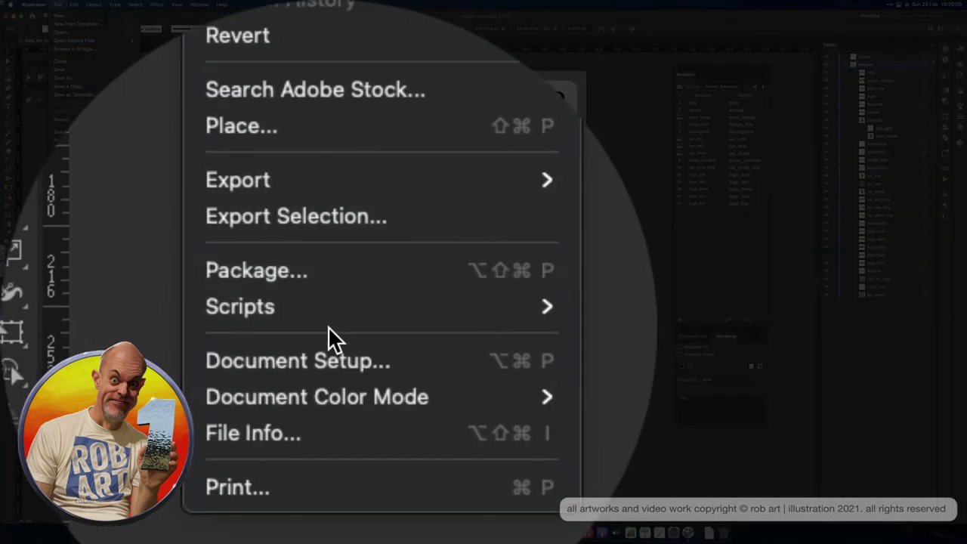
{"action": "mouse_move", "coordinate": [328, 326]}
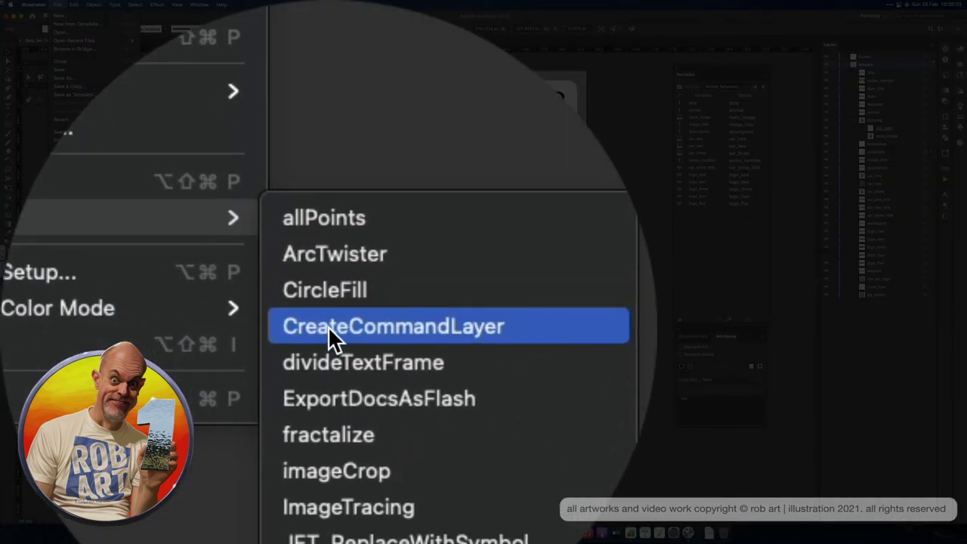
{"action": "left_click", "coordinate": [328, 326]}
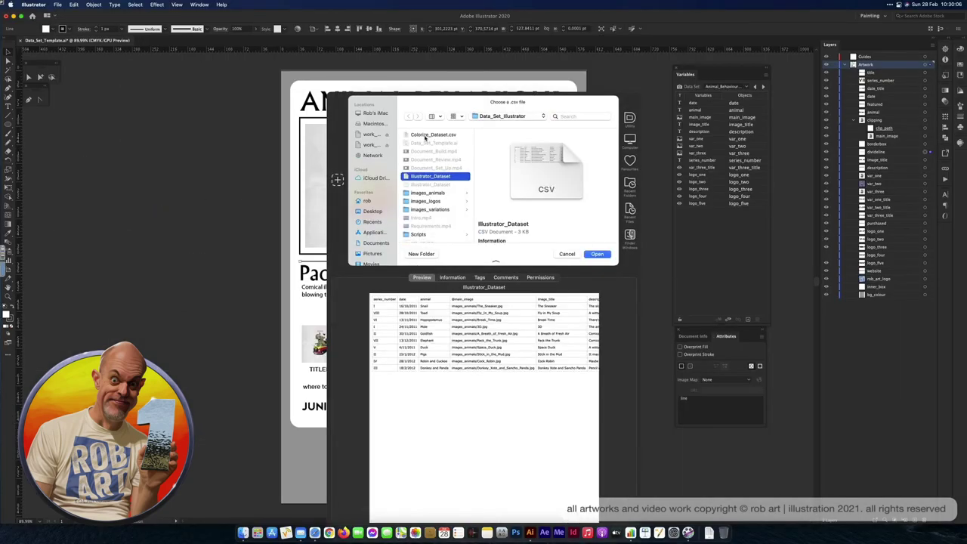
{"action": "left_click", "coordinate": [427, 135]}
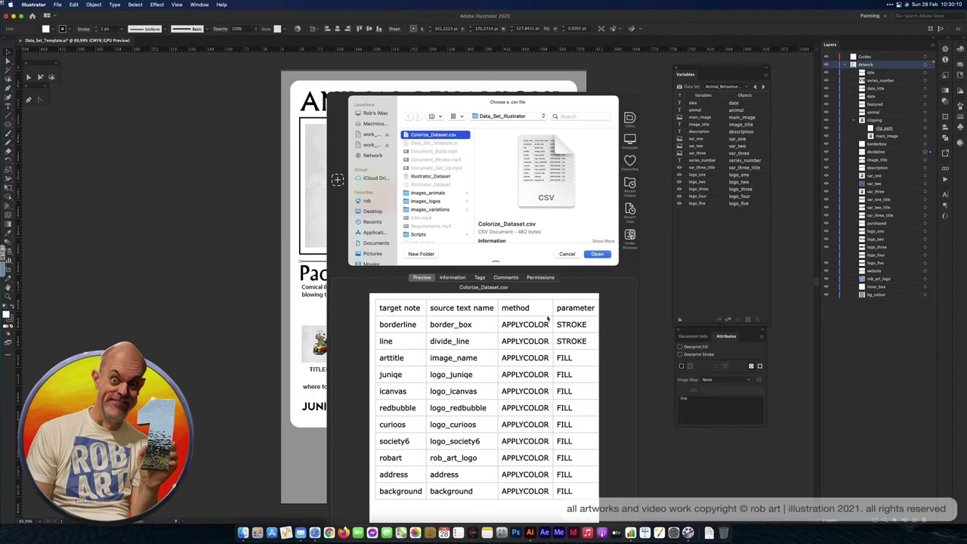
{"action": "left_click", "coordinate": [597, 253]}
{"action": "left_click", "coordinate": [507, 184]}
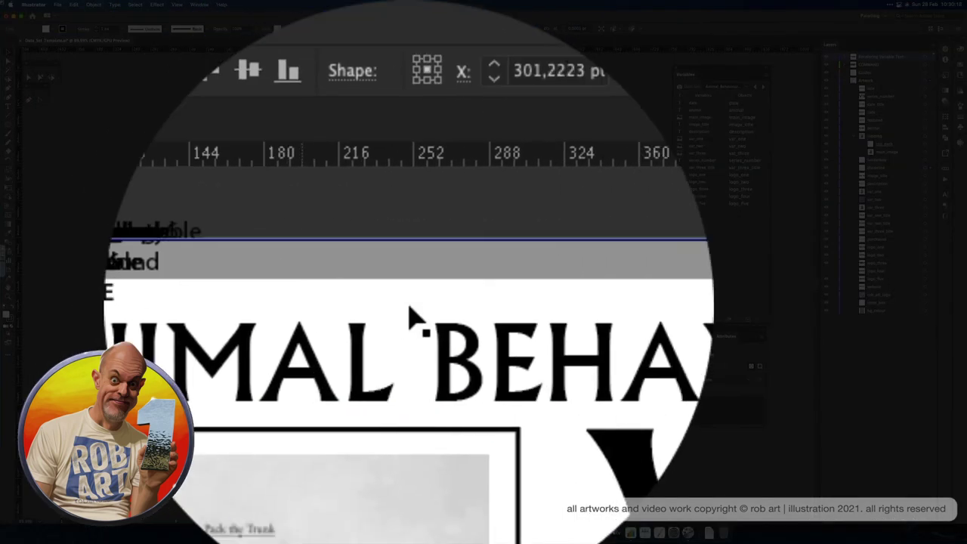
Expand the COMMAND and Recoloring Variable Text layers to examine the text objects inside them.
{"action": "scroll", "coordinate": [416, 91], "scroll_direction": "right", "scroll_amount": 2}
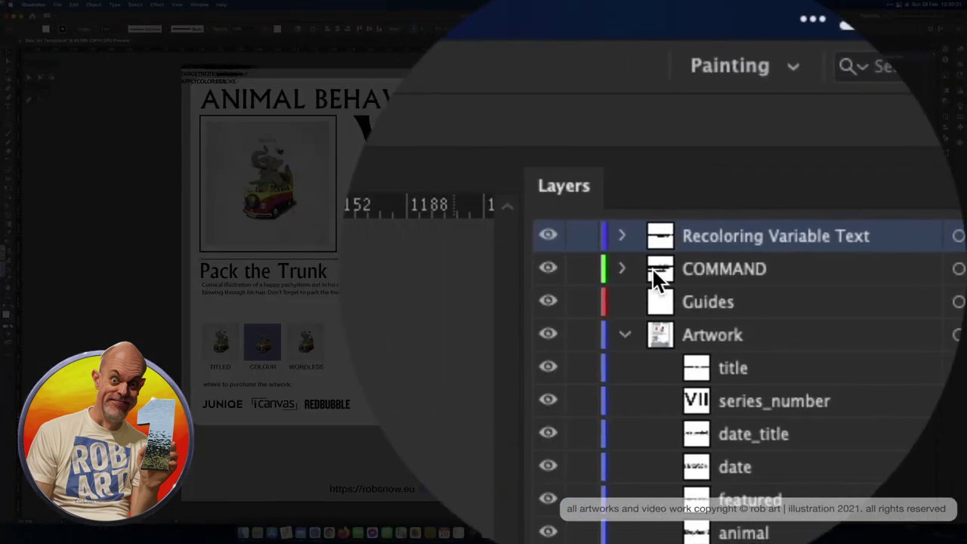
{"action": "left_click", "coordinate": [652, 271]}
{"action": "left_click", "coordinate": [652, 237]}
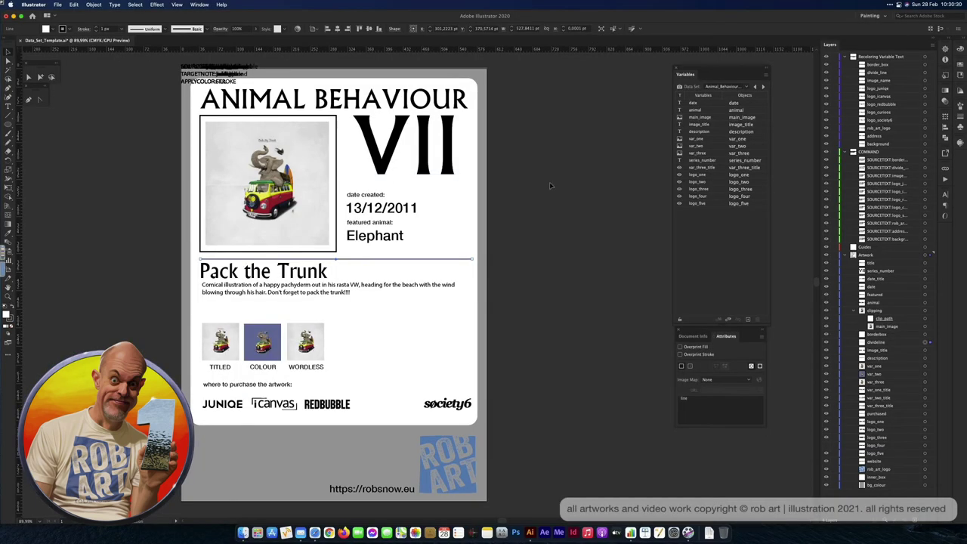
Move all text from the Recoloring Variable Text and COMMAND layers off the artboard into the empty space beside it.
{"action": "left_click", "coordinate": [925, 58]}
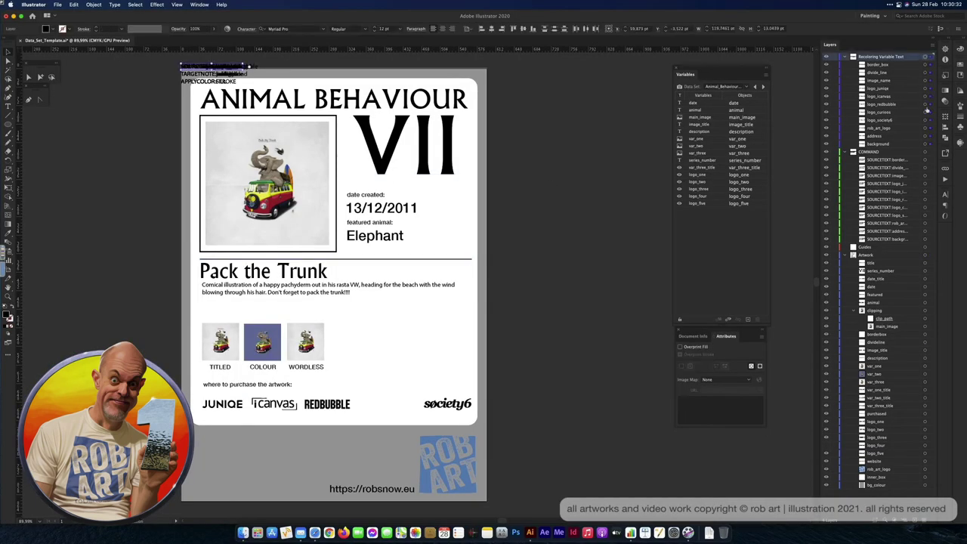
{"action": "left_click", "coordinate": [926, 152]}
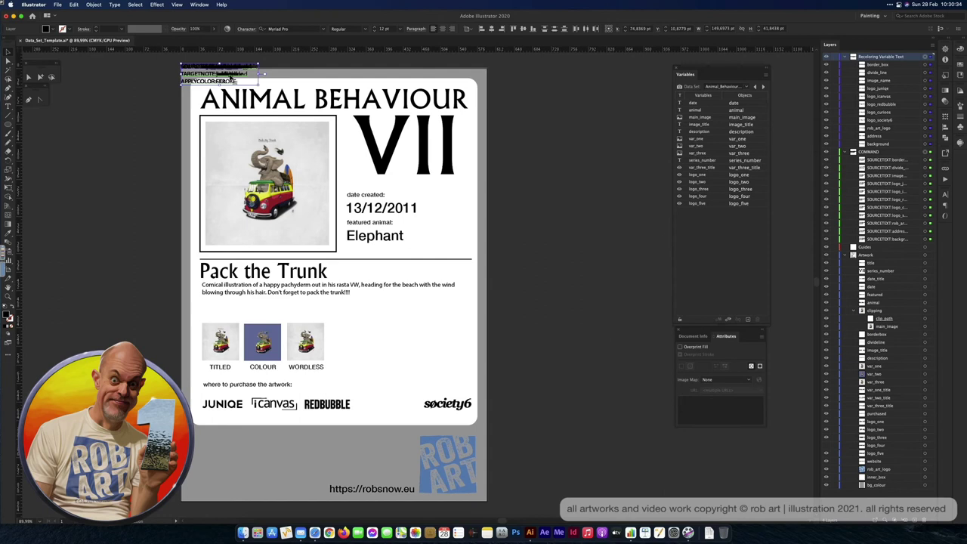
{"action": "left_click_drag", "start_coordinate": [211, 75], "coordinate": [612, 82]}
{"action": "left_click", "coordinate": [648, 123]}
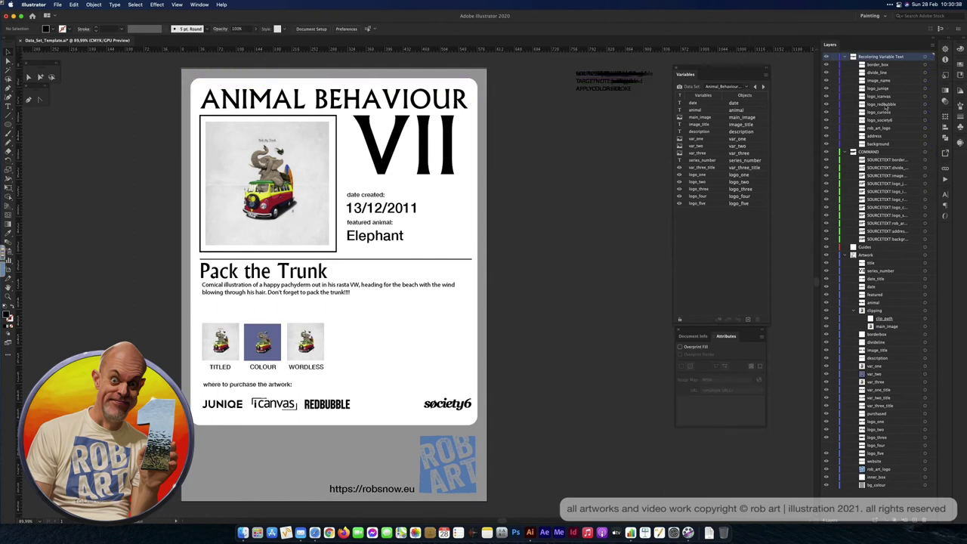
Move the background command text down level with the artboard's lower edge and distribute all COMMAND texts vertically.
{"action": "left_click", "coordinate": [925, 240]}
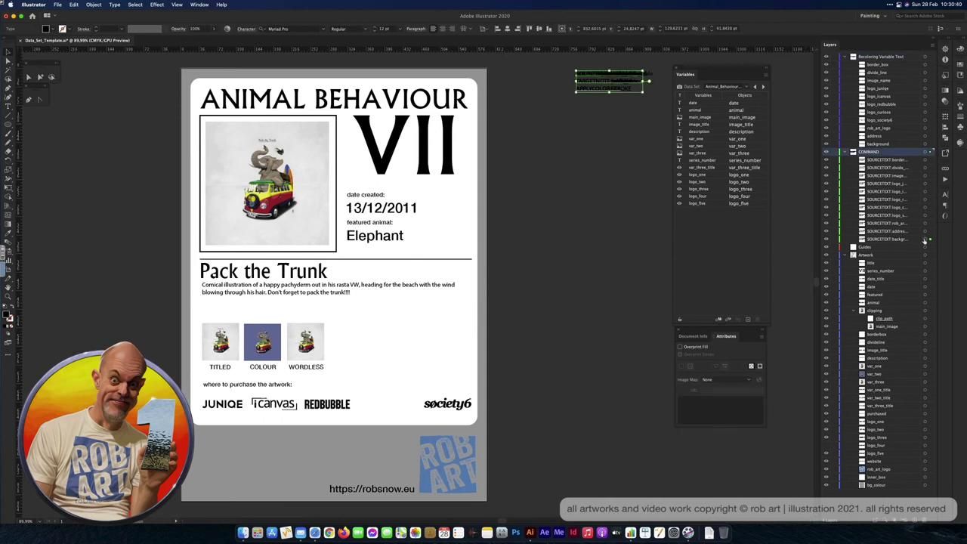
{"action": "key", "text": "shift+Down"}
{"action": "key", "text": "shift+Down"}
{"action": "key", "text": "shift+Down"}
{"action": "key", "text": "shift+Down"}
{"action": "key", "text": "shift+Down"}
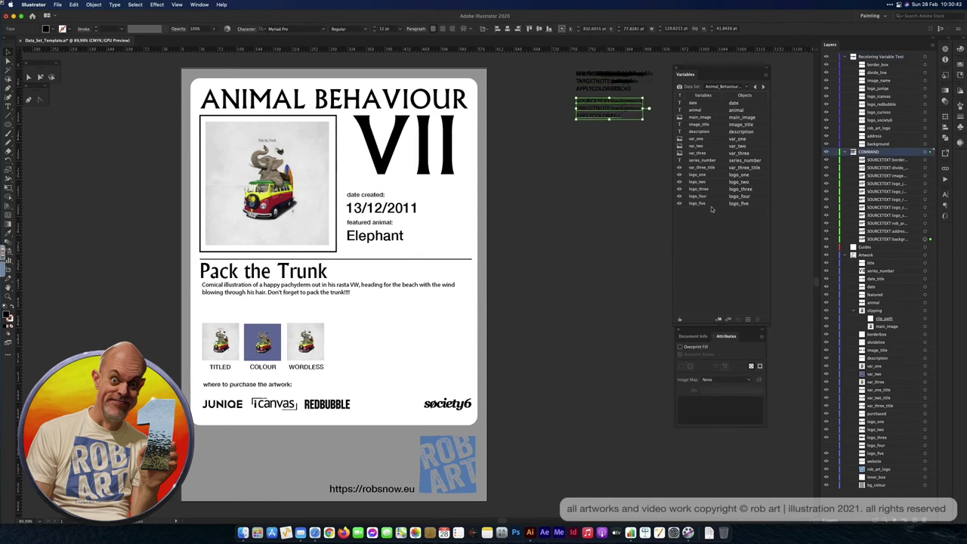
{"action": "left_click_drag", "start_coordinate": [594, 110], "coordinate": [601, 480]}
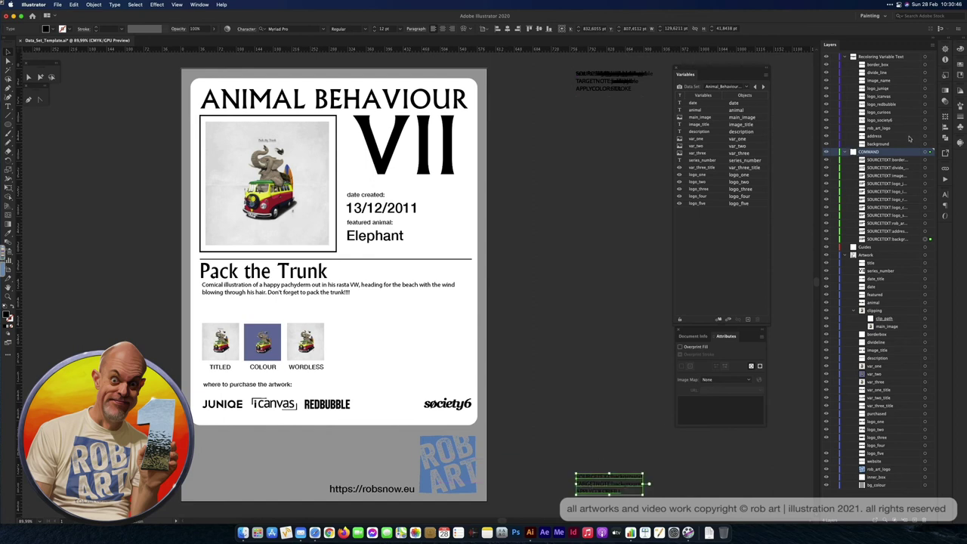
{"action": "left_click", "coordinate": [926, 152]}
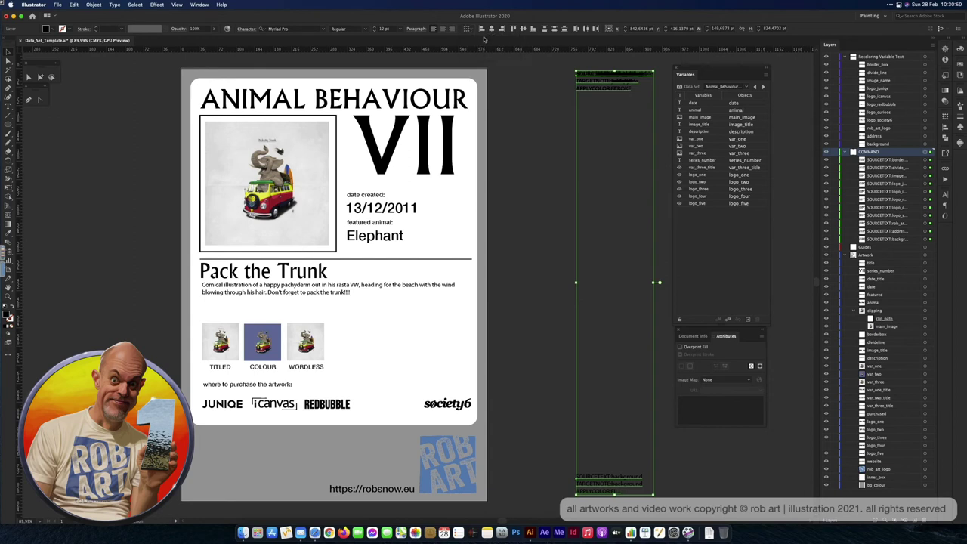
{"action": "left_click", "coordinate": [551, 29]}
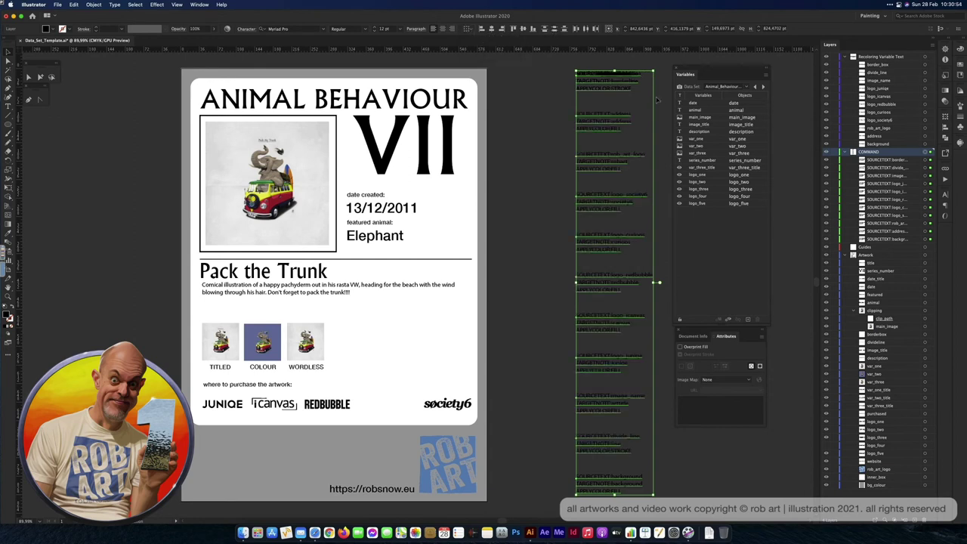
Move the Recoloring Variable Text objects into the gap between the artboard and the column of command texts.
{"action": "left_click", "coordinate": [924, 58]}
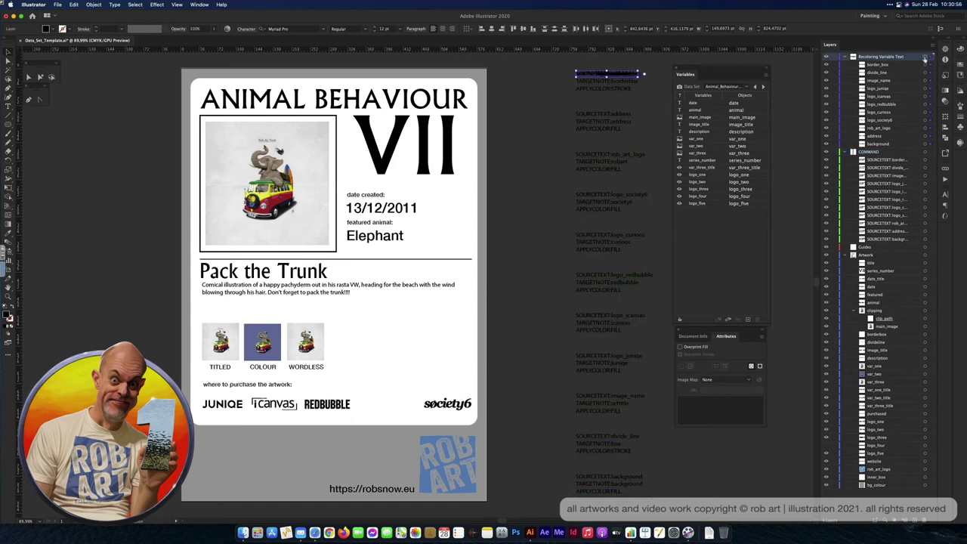
{"action": "key", "text": "shift+Left"}
{"action": "key", "text": "shift+Left"}
{"action": "key", "text": "shift+Left"}
{"action": "key", "text": "shift+Left"}
{"action": "key", "text": "shift+Left"}
{"action": "key", "text": "shift+Left"}
{"action": "key", "text": "shift+Left"}
{"action": "key", "text": "shift+Left"}
{"action": "key", "text": "shift+Left"}
{"action": "key", "text": "shift+Left"}
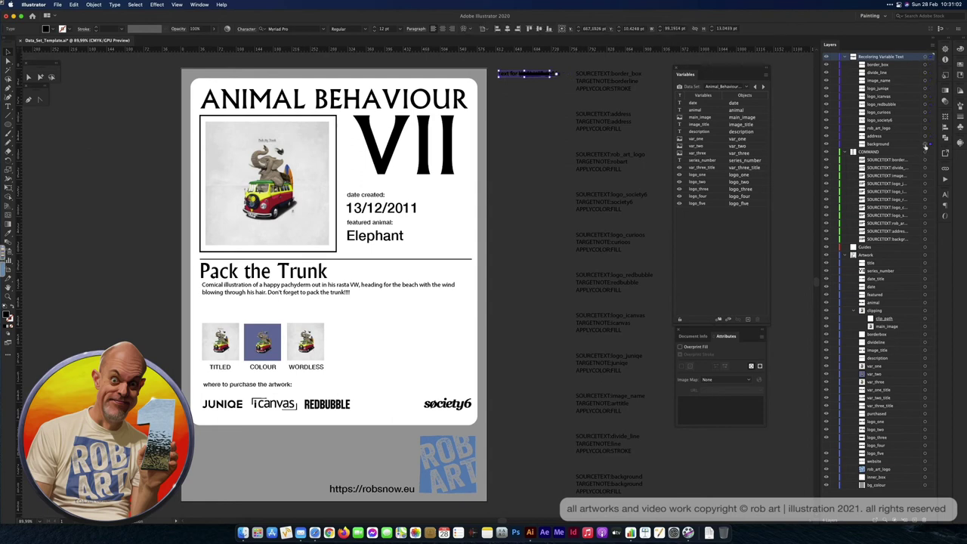
Lower the variable text for background beside its command text and distribute the Recoloring Variable Text objects vertically, aligned to the selection.
{"action": "key", "text": "alt+shift+Down"}
{"action": "key", "text": "shift+Down"}
{"action": "key", "text": "shift+Down"}
{"action": "left_click_drag", "start_coordinate": [540, 94], "coordinate": [528, 508]}
{"action": "left_click", "coordinate": [924, 64], "text": "shift"}
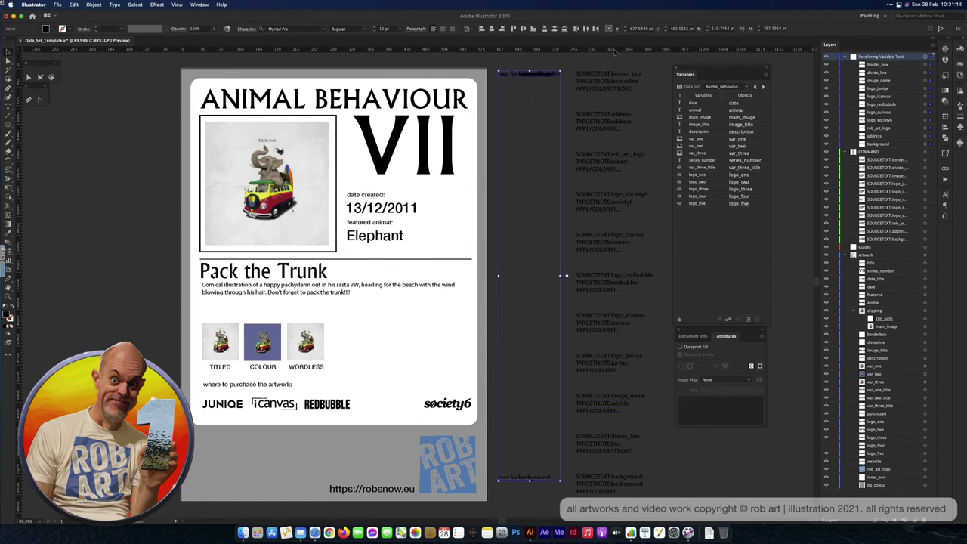
{"action": "left_click", "coordinate": [470, 30]}
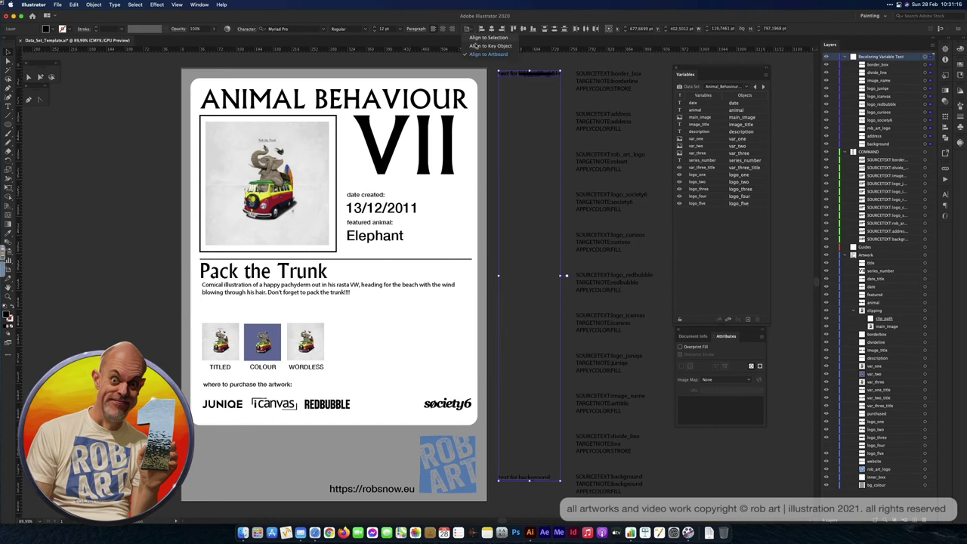
{"action": "left_click", "coordinate": [483, 38]}
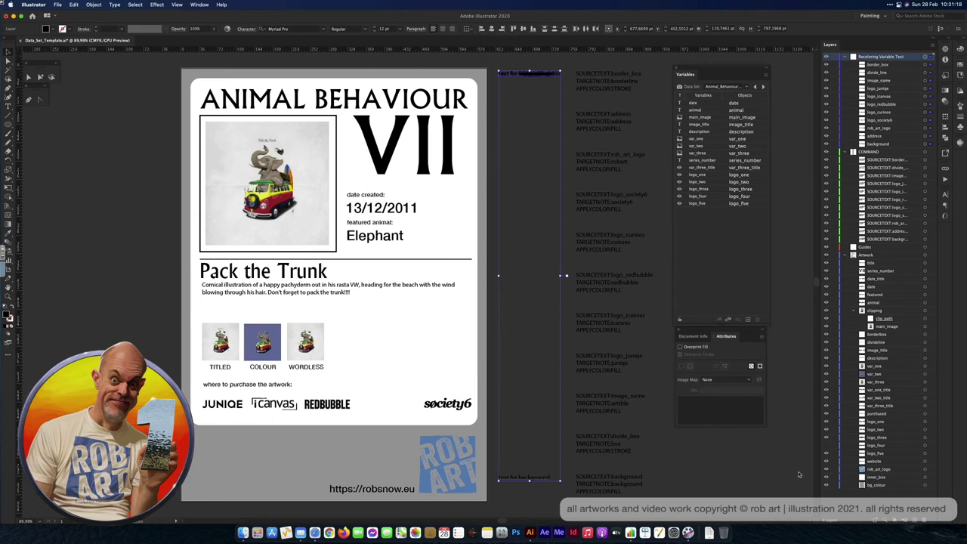
{"action": "left_click", "coordinate": [544, 29]}
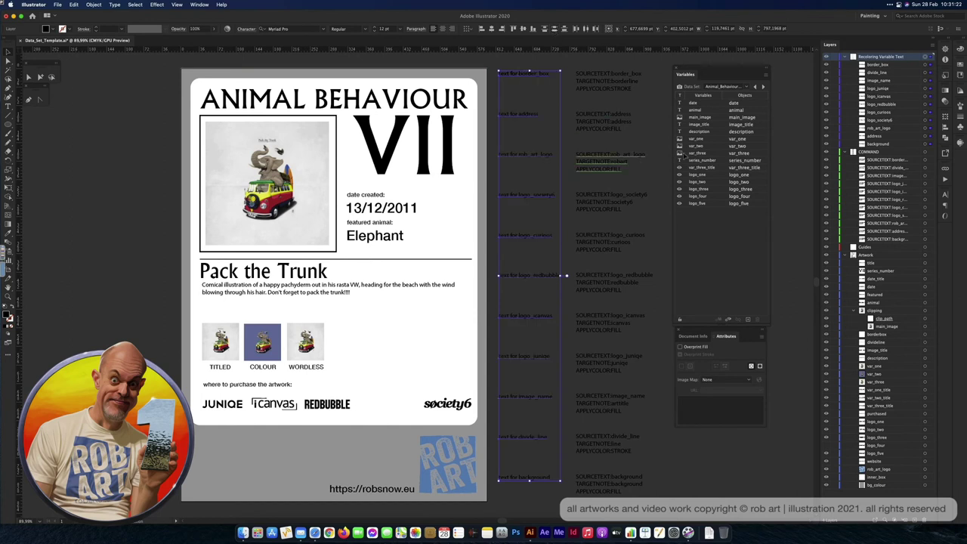
Set the fill of all text in the Recoloring Variable Text and COMMAND layers to white and deselect it.
{"action": "left_click", "coordinate": [925, 153], "text": "shift"}
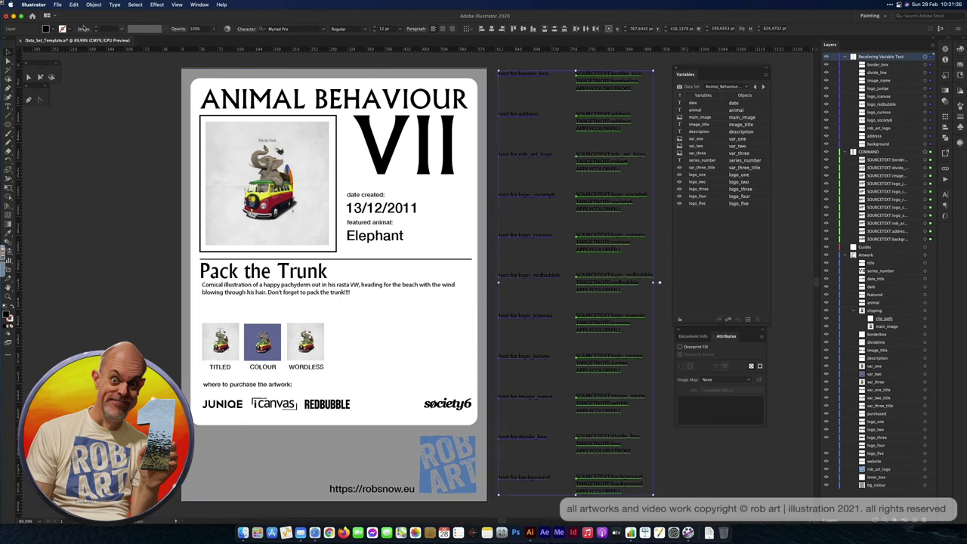
{"action": "left_click", "coordinate": [54, 29]}
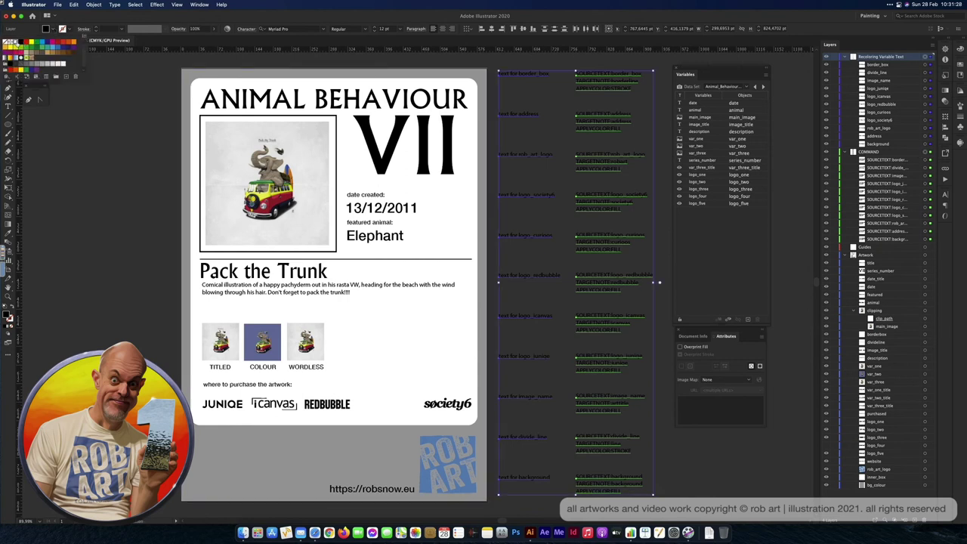
{"action": "left_click", "coordinate": [13, 45]}
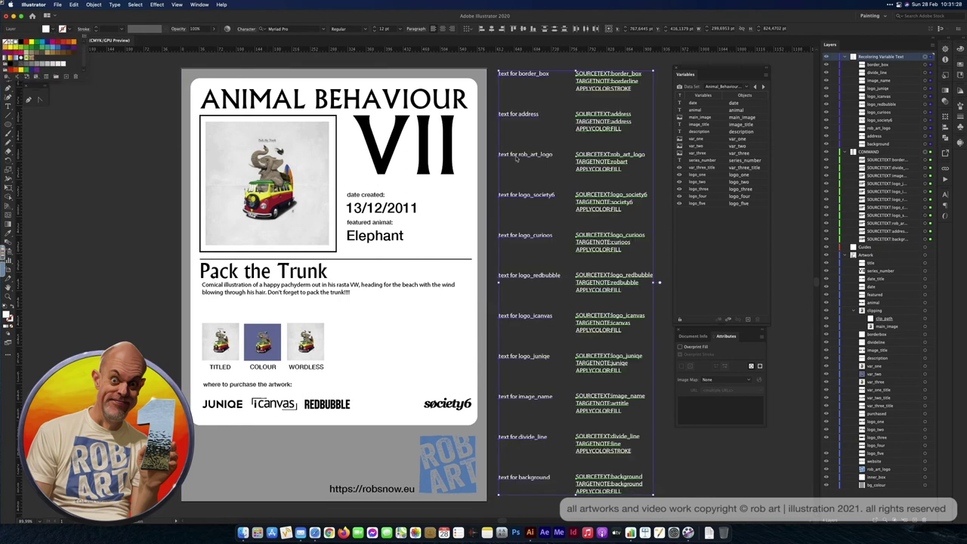
{"action": "left_click", "coordinate": [666, 142]}
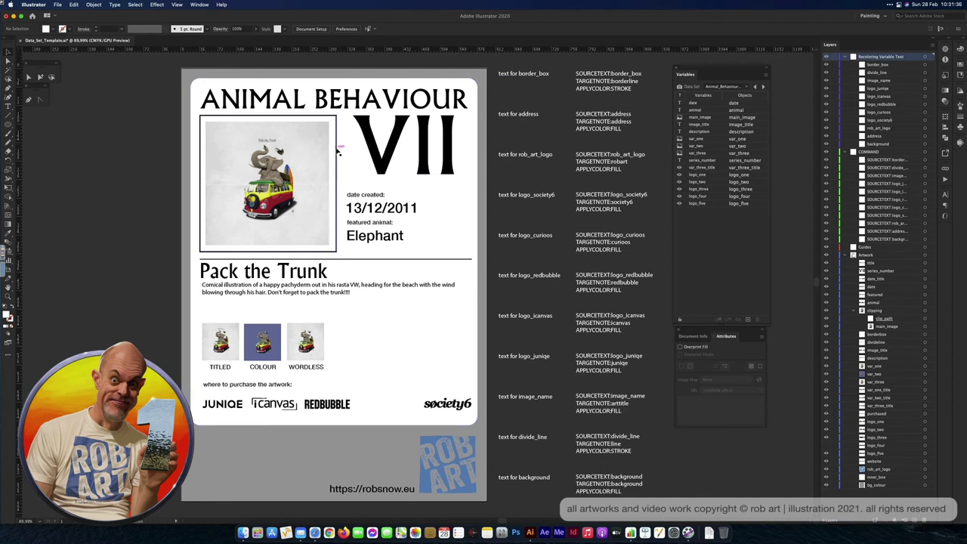
Select the image border, switch to Illustrator_Dataset in Numbers and compare the hex colour columns from border_box to background with the artwork.
{"action": "left_click", "coordinate": [336, 151]}
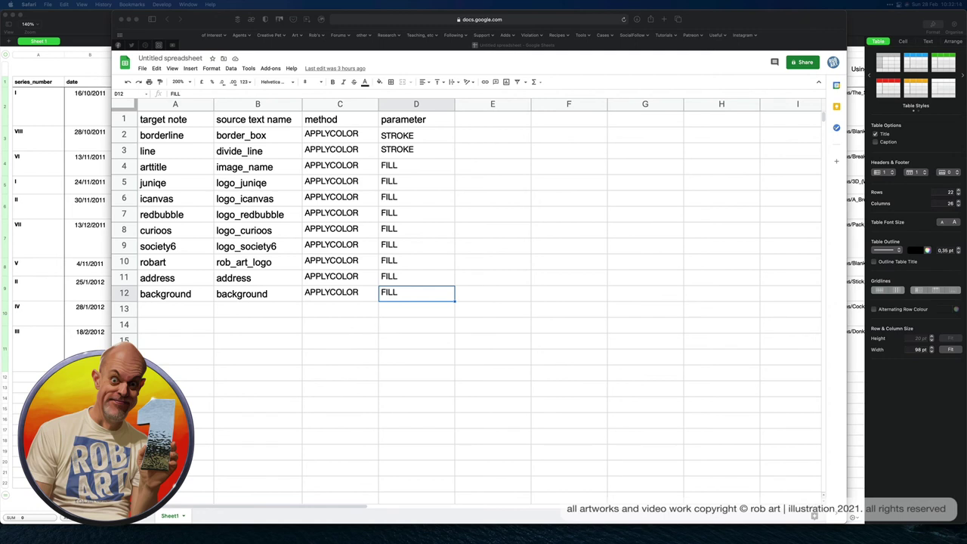
{"action": "key", "text": "super+Tab"}
{"action": "scroll", "coordinate": [323, 389], "scroll_direction": "left", "scroll_amount": 1}
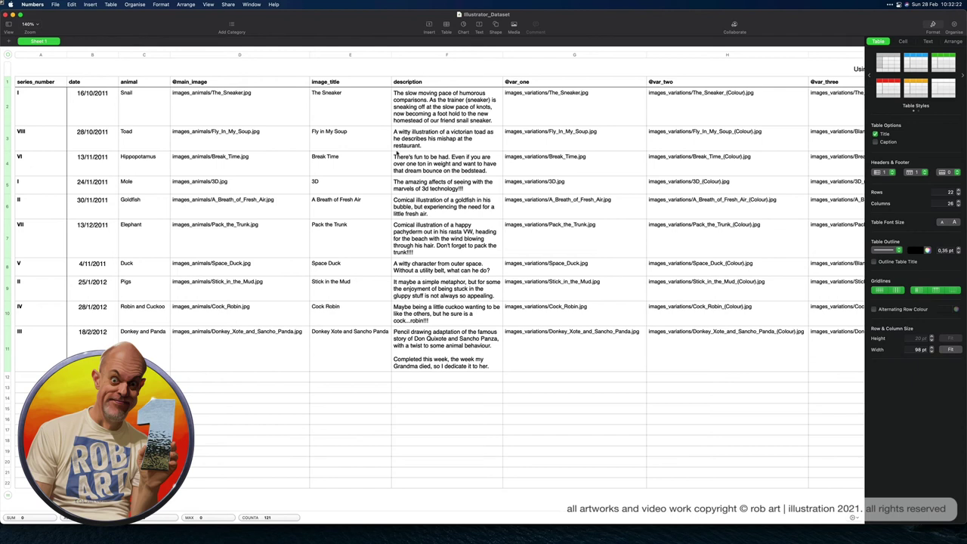
{"action": "scroll", "coordinate": [548, 162], "scroll_direction": "right", "scroll_amount": 5}
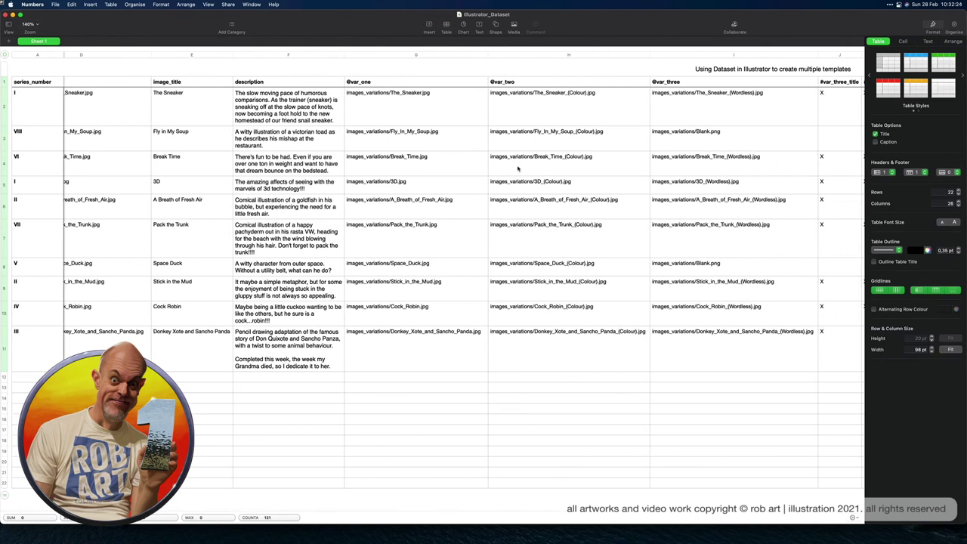
{"action": "scroll", "coordinate": [518, 168], "scroll_direction": "right", "scroll_amount": 7}
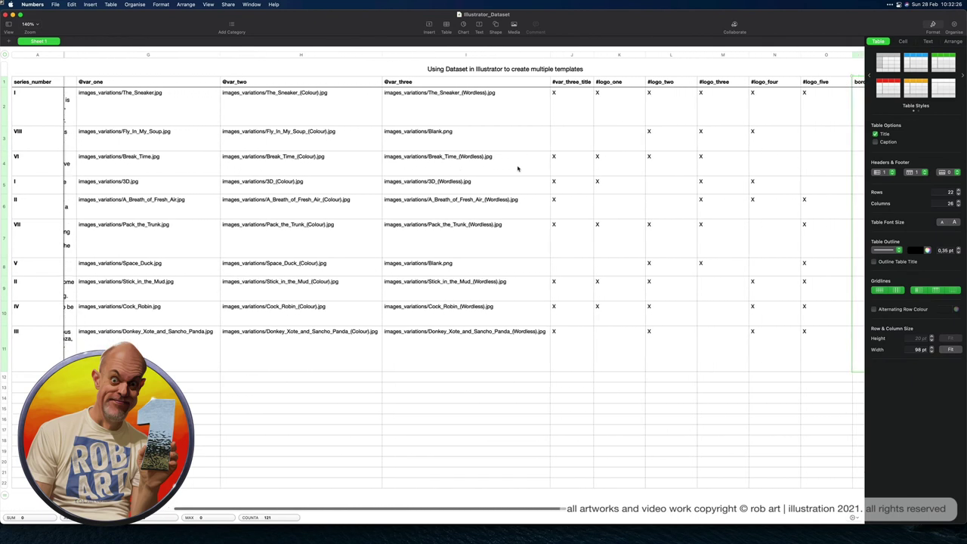
{"action": "scroll", "coordinate": [518, 168], "scroll_direction": "right", "scroll_amount": 10}
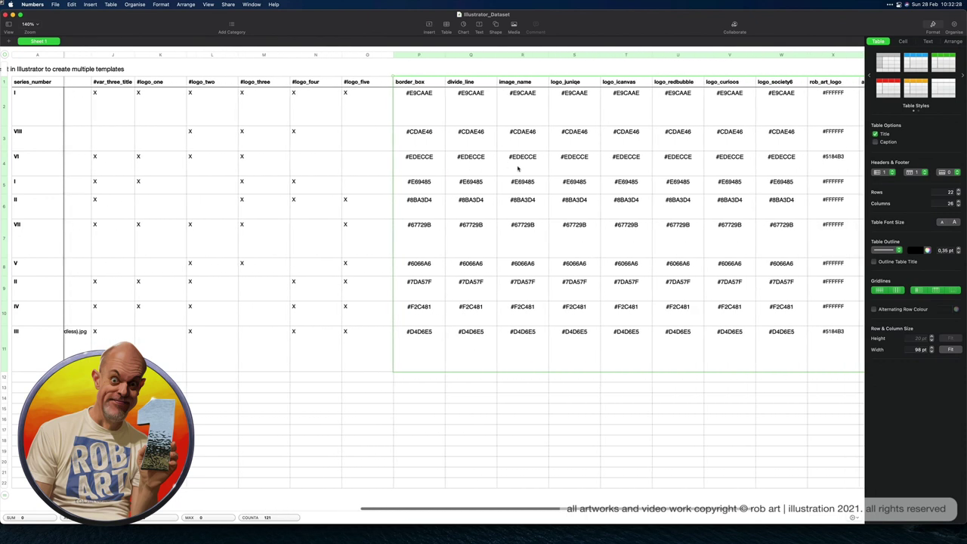
{"action": "scroll", "coordinate": [518, 169], "scroll_direction": "right", "scroll_amount": 3}
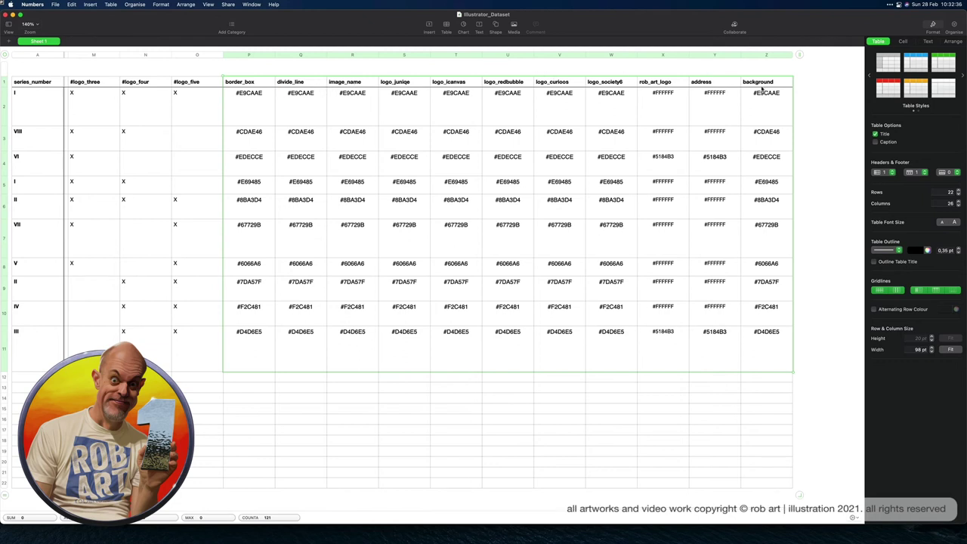
{"action": "left_click", "coordinate": [252, 108]}
{"action": "left_click", "coordinate": [295, 114]}
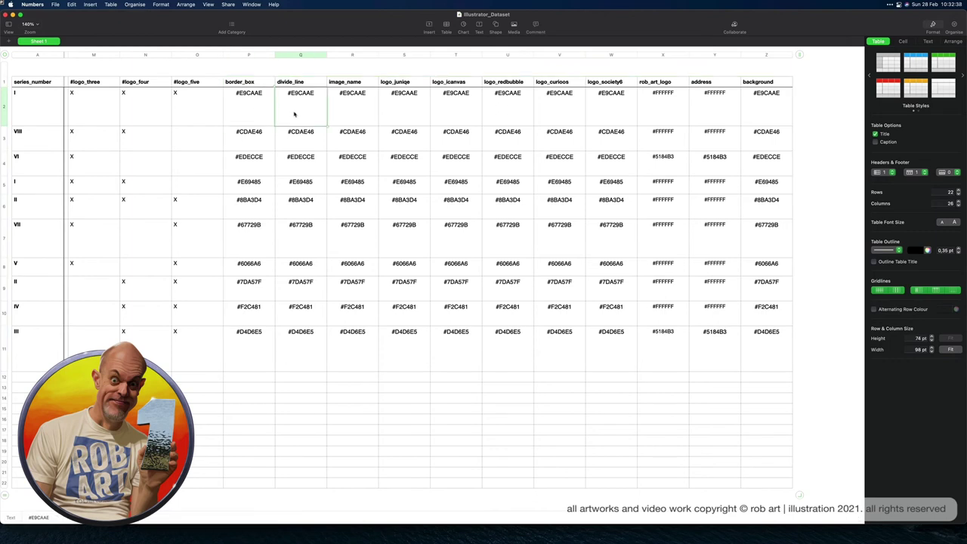
{"action": "scroll", "coordinate": [295, 114], "scroll_direction": "left", "scroll_amount": 2}
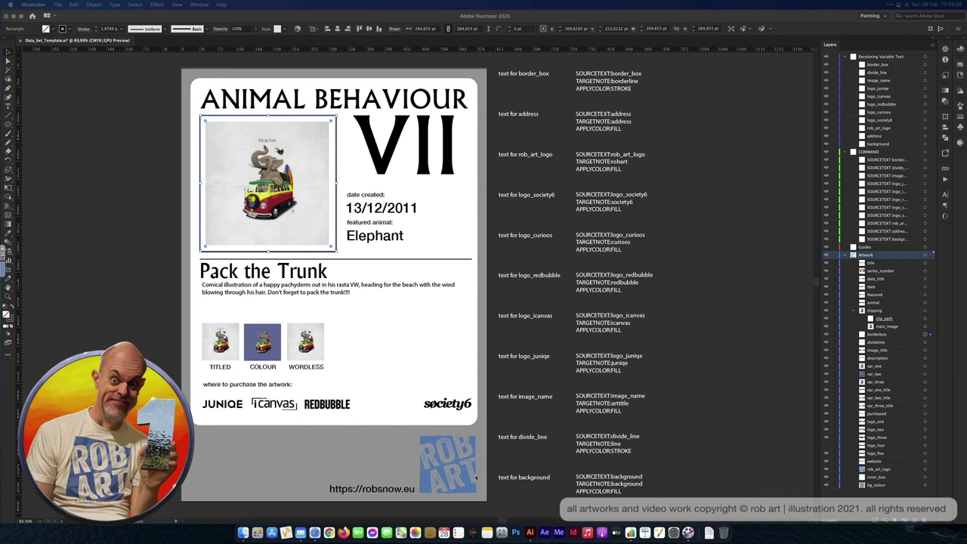
{"action": "left_click", "coordinate": [484, 463]}
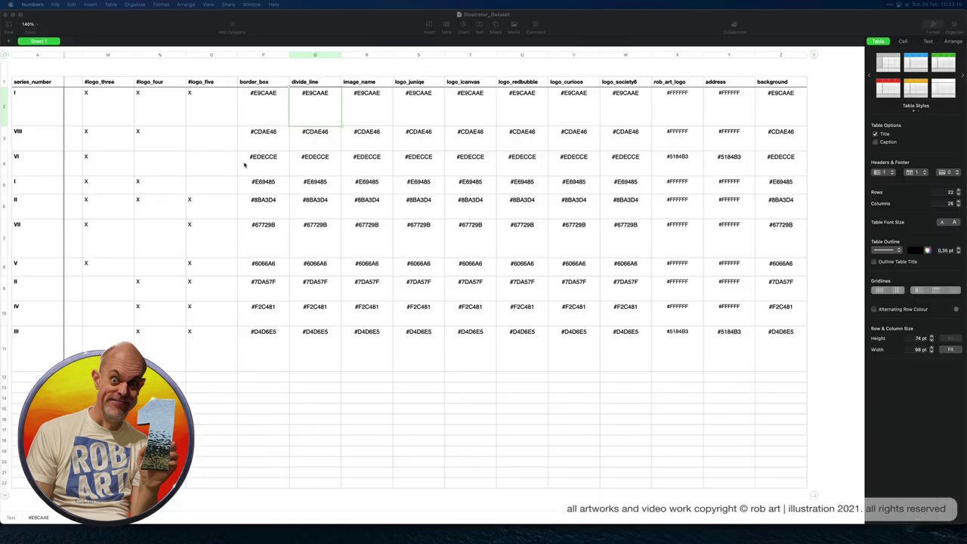
Add an empty column after the background column and delete it again.
{"action": "left_click", "coordinate": [823, 115]}
{"action": "left_click", "coordinate": [823, 116]}
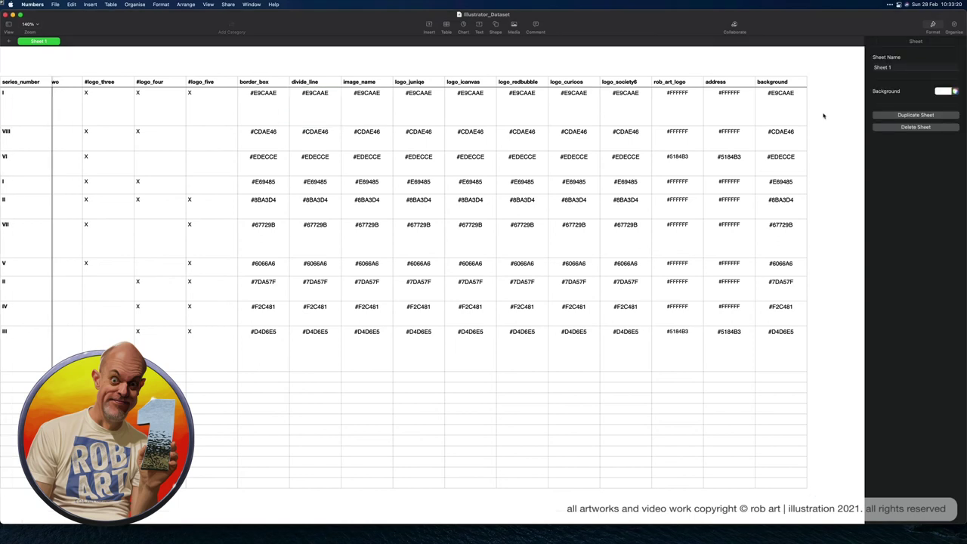
{"action": "left_click", "coordinate": [804, 82]}
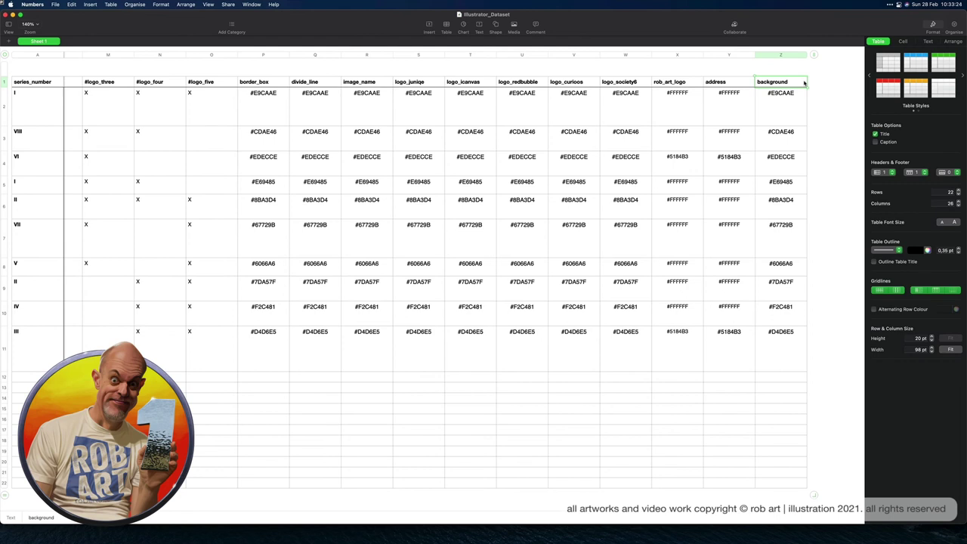
{"action": "left_click", "coordinate": [814, 57]}
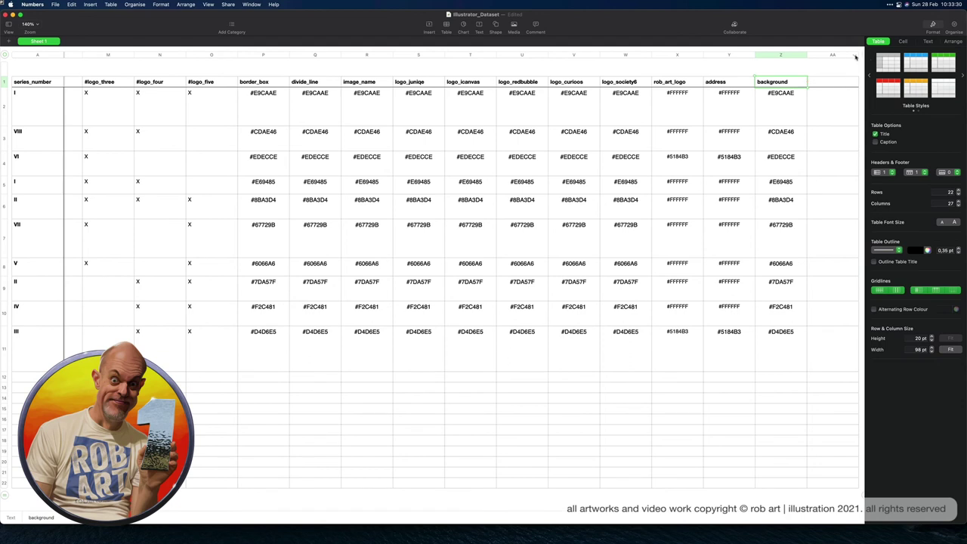
{"action": "left_click", "coordinate": [856, 57]}
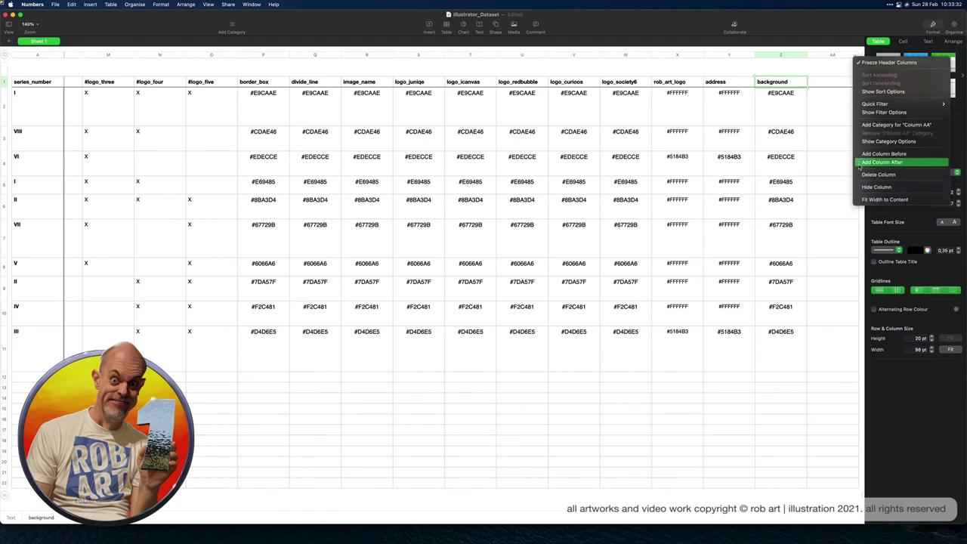
{"action": "left_click", "coordinate": [860, 174]}
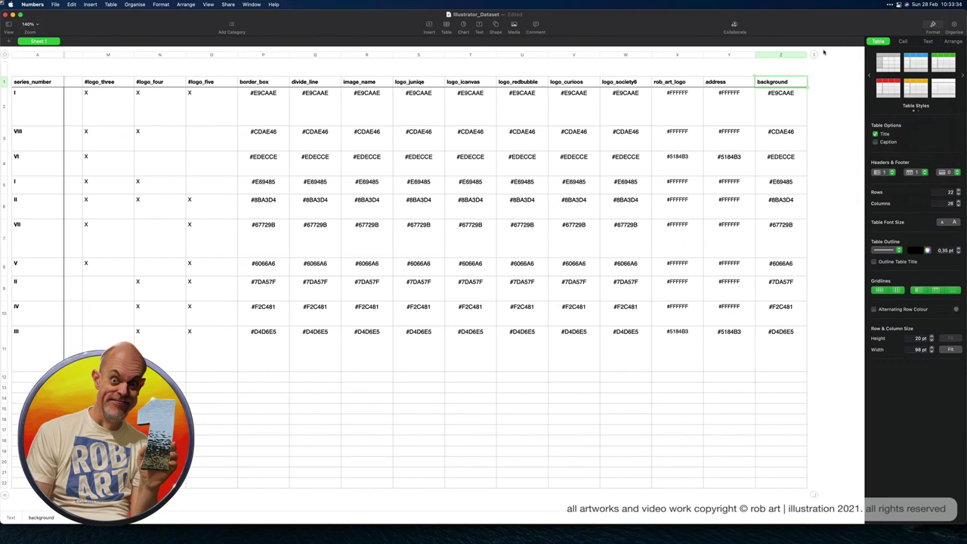
{"action": "left_click", "coordinate": [834, 468]}
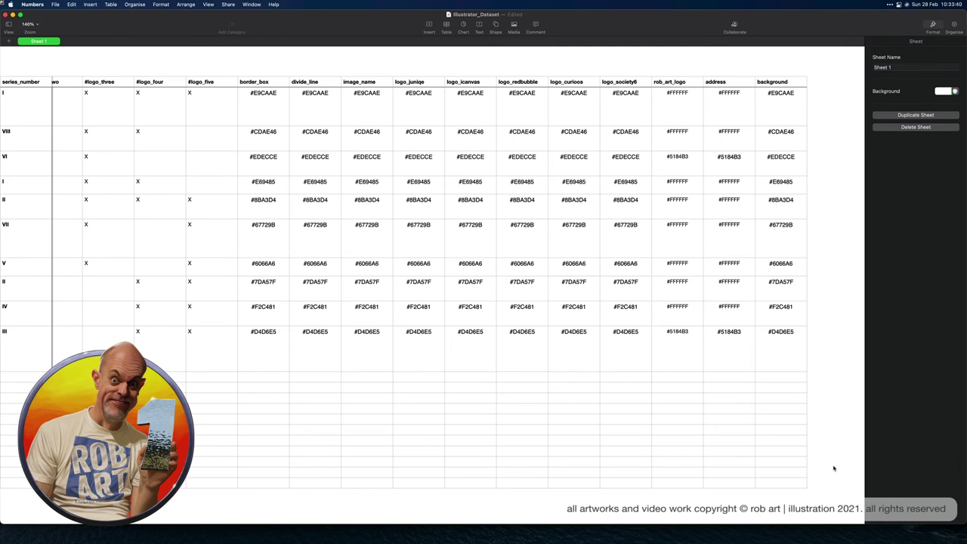
{"action": "scroll", "coordinate": [822, 467], "scroll_direction": "left", "scroll_amount": 3}
{"action": "scroll", "coordinate": [823, 468], "scroll_direction": "left", "scroll_amount": 15}
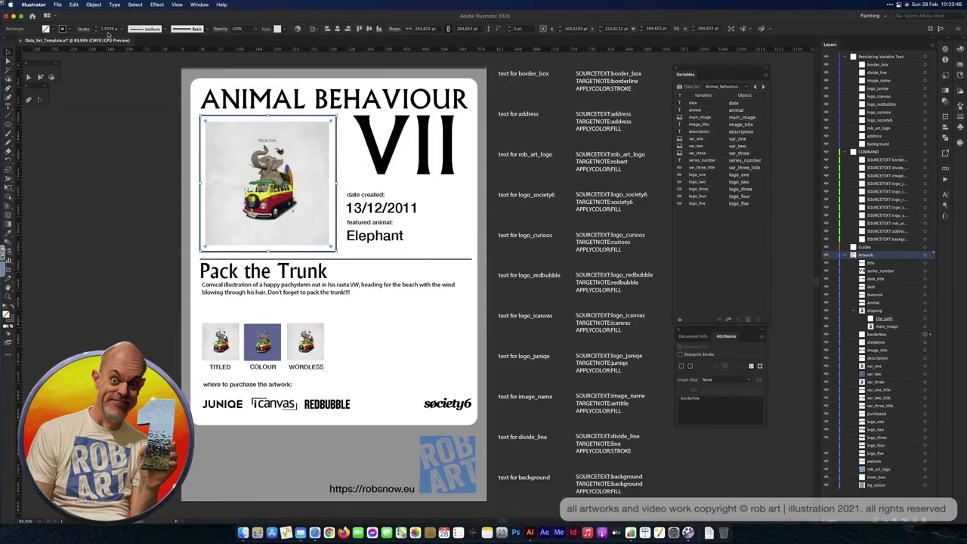
{"action": "left_click", "coordinate": [57, 5]}
{"action": "mouse_move", "coordinate": [69, 159]}
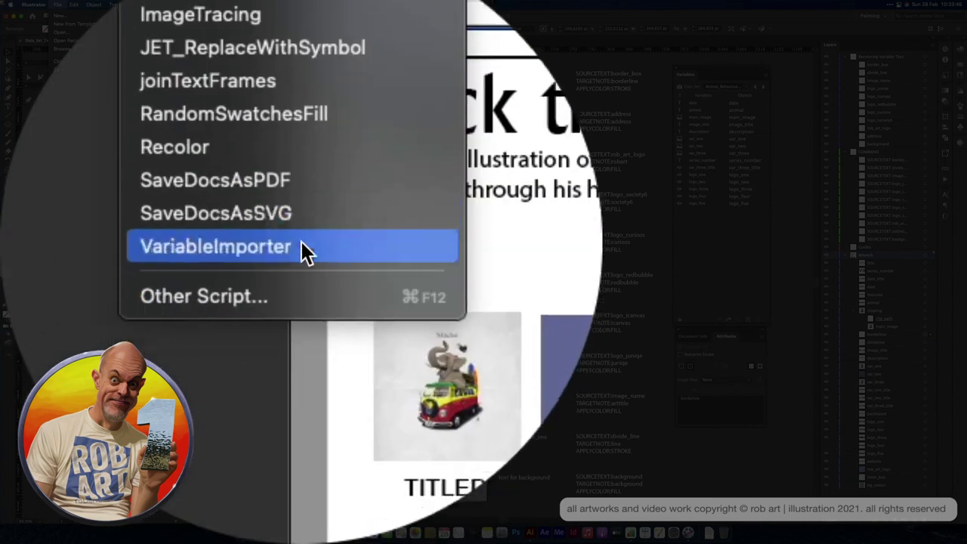
{"action": "left_click", "coordinate": [302, 250]}
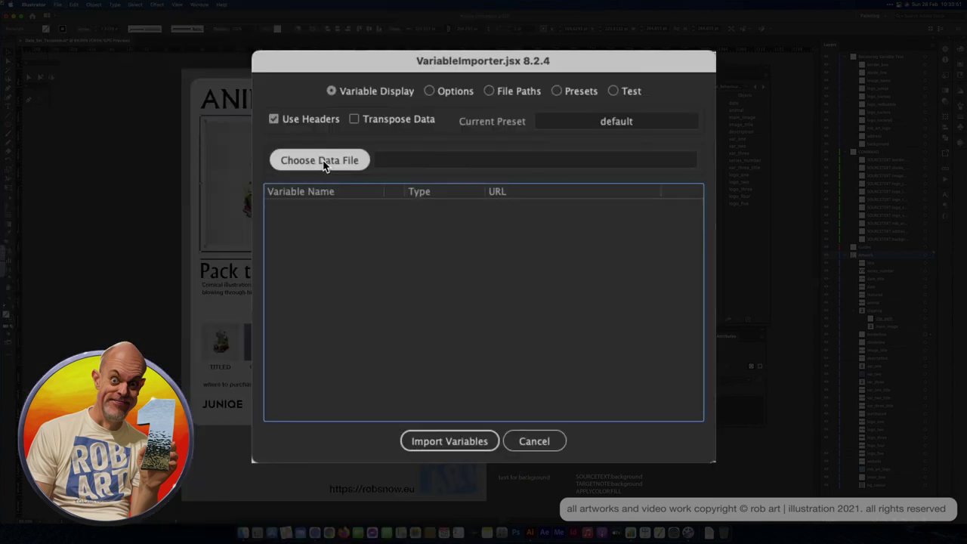
{"action": "left_click", "coordinate": [327, 160]}
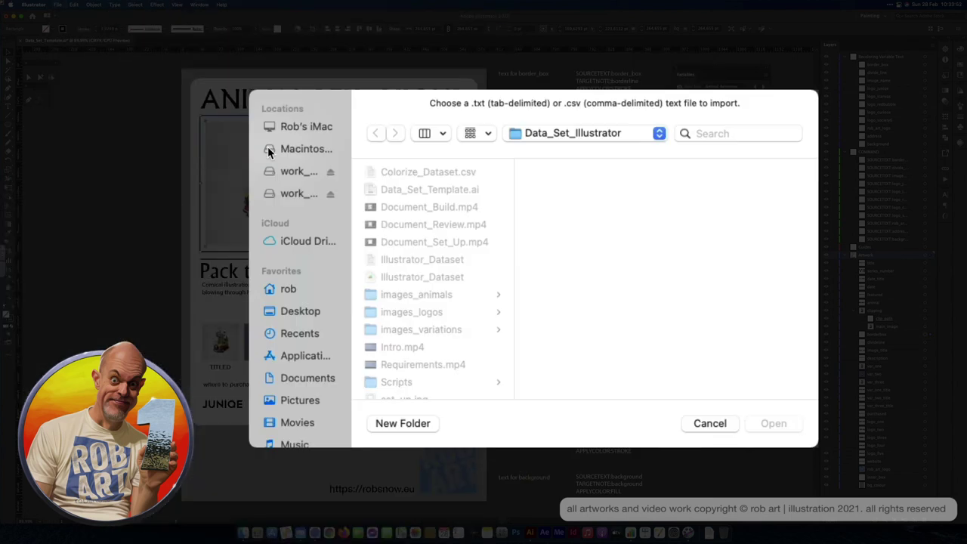
{"action": "left_click", "coordinate": [422, 259]}
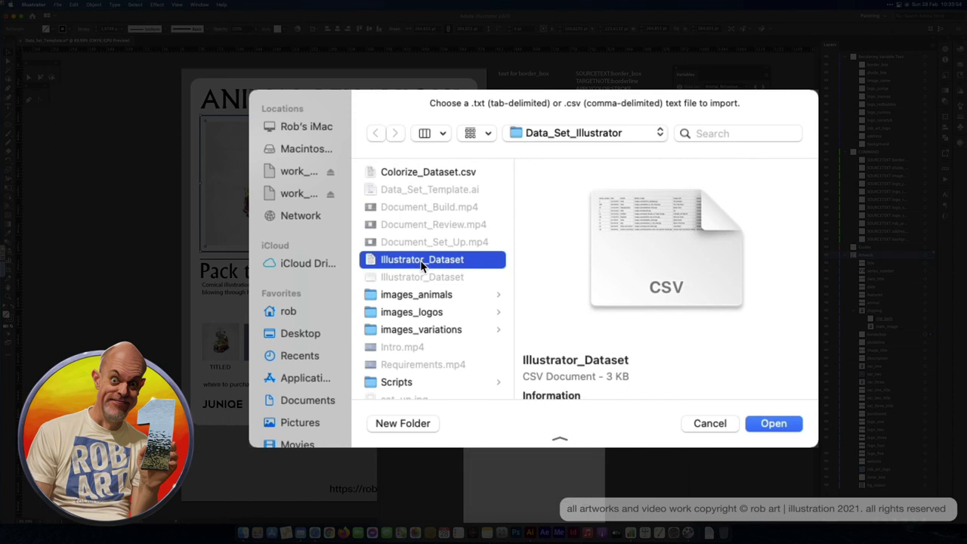
{"action": "left_click", "coordinate": [772, 422]}
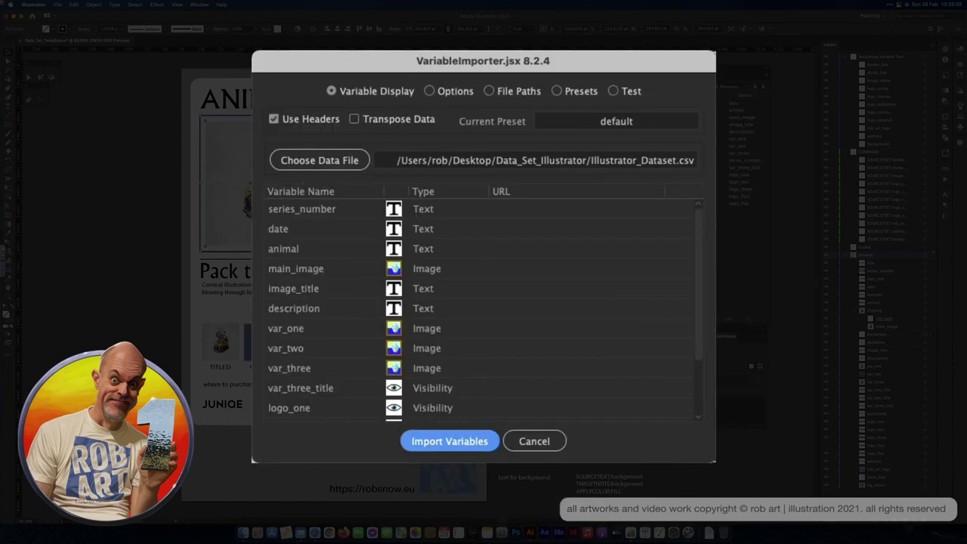
{"action": "scroll", "coordinate": [506, 302], "scroll_direction": "down", "scroll_amount": 3}
{"action": "scroll", "coordinate": [506, 302], "scroll_direction": "up", "scroll_amount": 2}
{"action": "scroll", "coordinate": [506, 302], "scroll_direction": "down", "scroll_amount": 2}
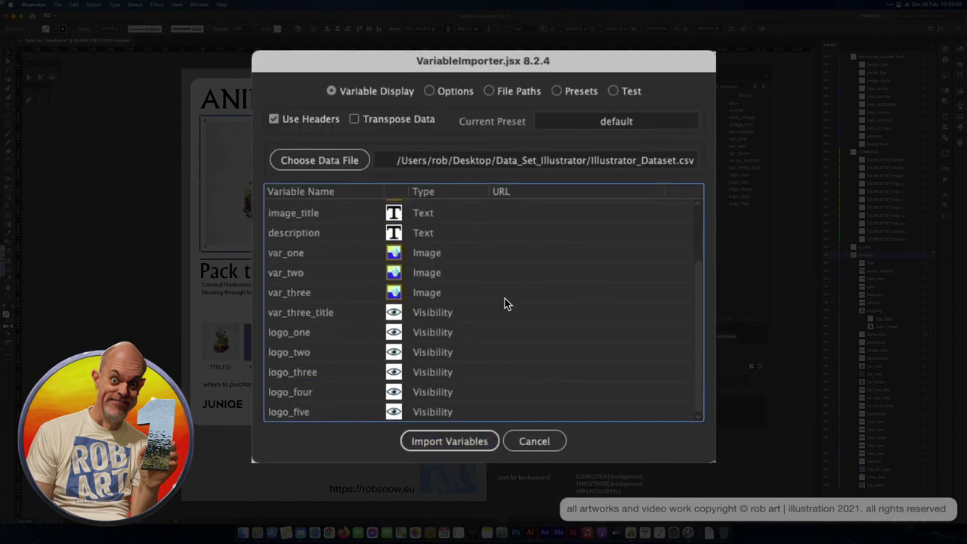
{"action": "scroll", "coordinate": [504, 301], "scroll_direction": "up", "scroll_amount": 3}
{"action": "scroll", "coordinate": [504, 301], "scroll_direction": "down", "scroll_amount": 3}
{"action": "left_click", "coordinate": [534, 441]}
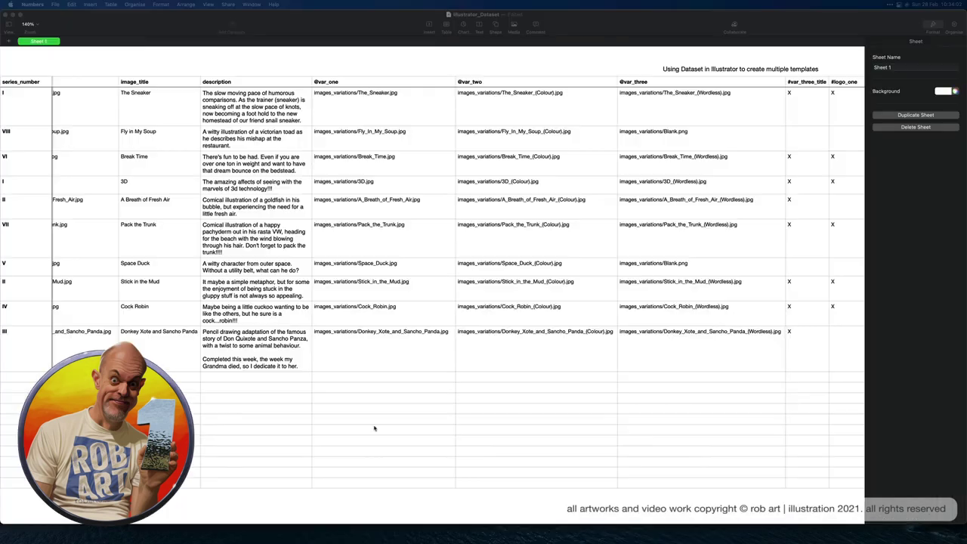
Export the Numbers spreadsheet to CSV as Illustrator_Dataset in the Data_Set_Illustrator folder, replacing the existing file.
{"action": "left_click", "coordinate": [259, 48]}
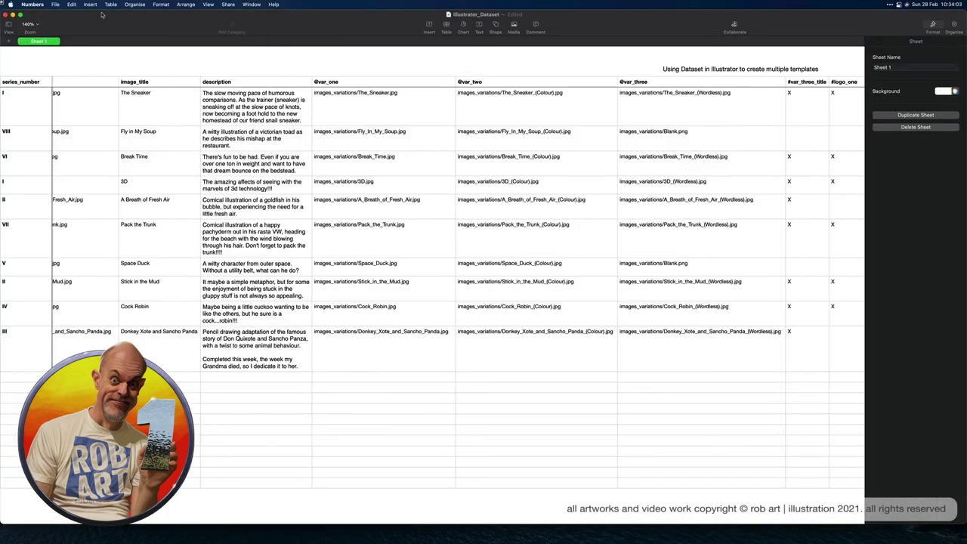
{"action": "left_click", "coordinate": [56, 5]}
{"action": "mouse_move", "coordinate": [68, 96]}
{"action": "left_click", "coordinate": [152, 111]}
{"action": "left_click", "coordinate": [586, 322]}
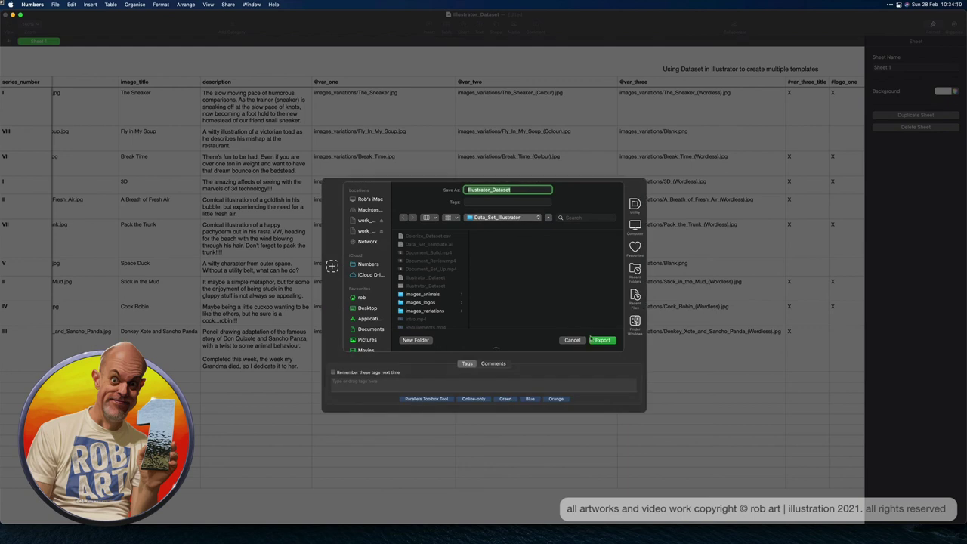
{"action": "left_click", "coordinate": [602, 340]}
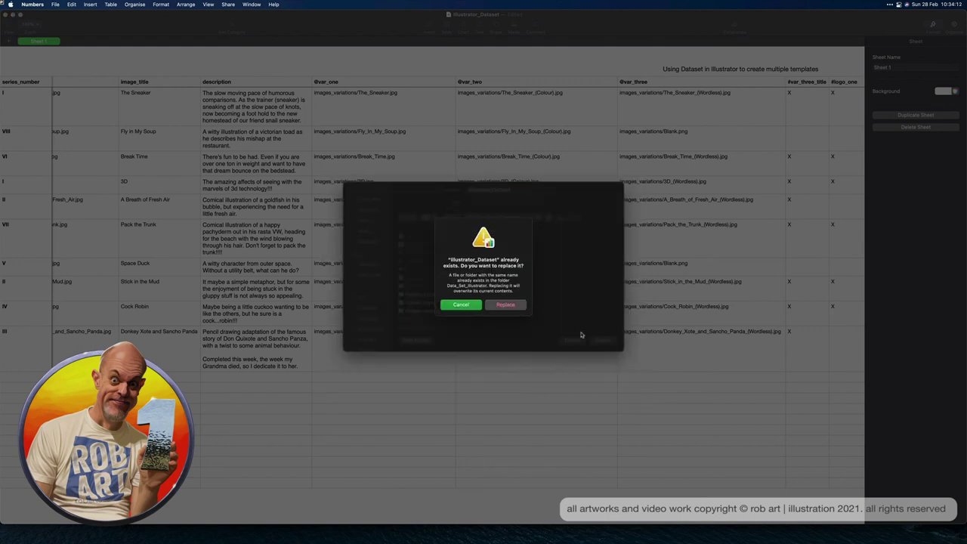
{"action": "left_click", "coordinate": [511, 307]}
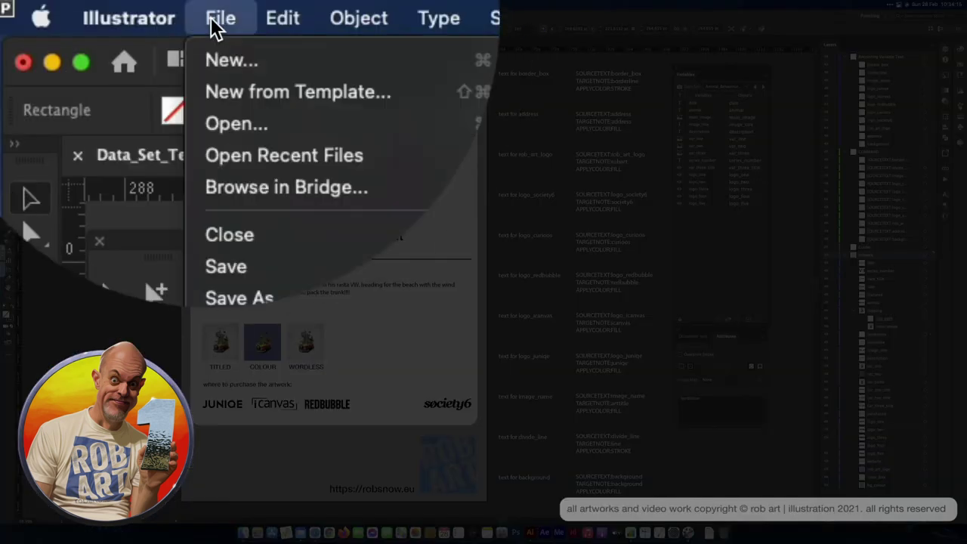
Run the VariableImporter script in Illustrator, load the Illustrator_Dataset CSV and check the variable list down to background.
{"action": "mouse_move", "coordinate": [293, 296]}
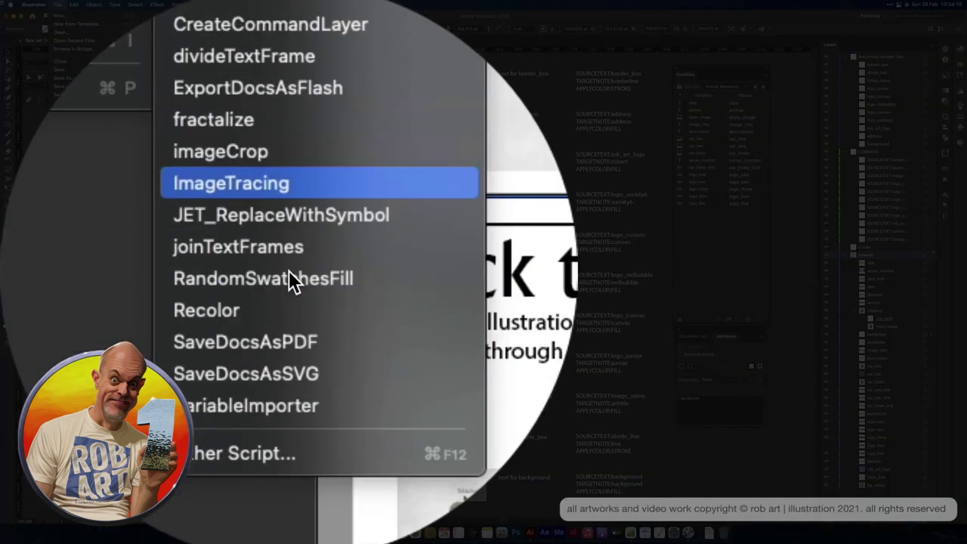
{"action": "left_click", "coordinate": [328, 171]}
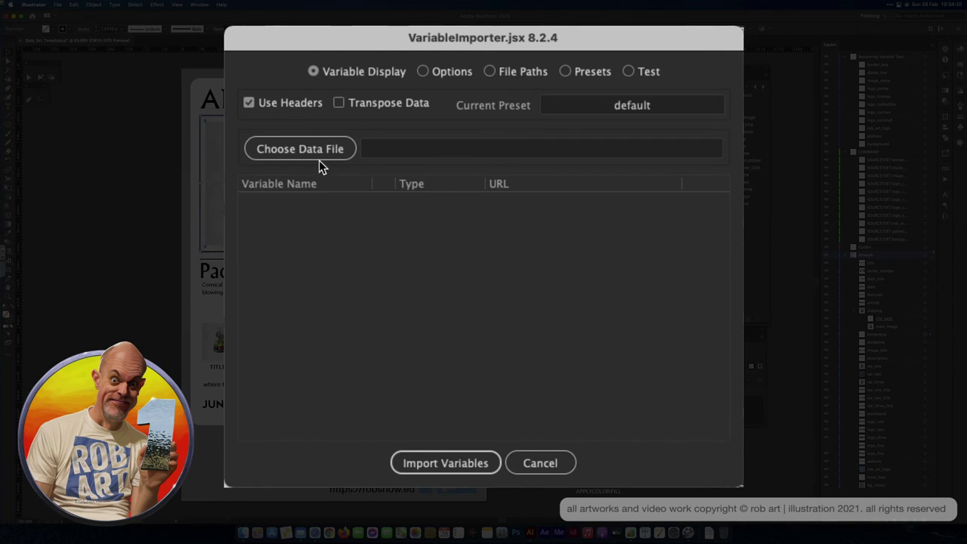
{"action": "left_click", "coordinate": [321, 154]}
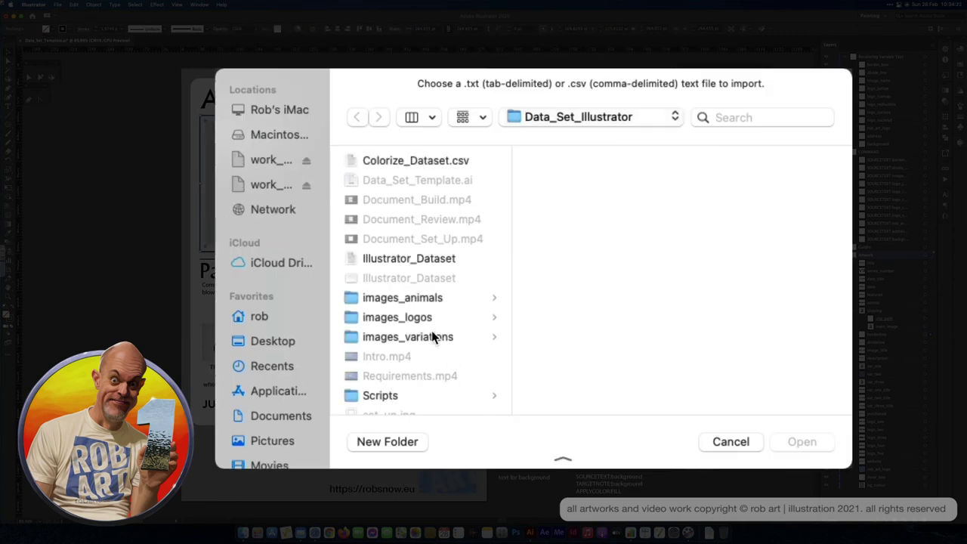
{"action": "left_click", "coordinate": [437, 263]}
{"action": "left_click", "coordinate": [823, 442]}
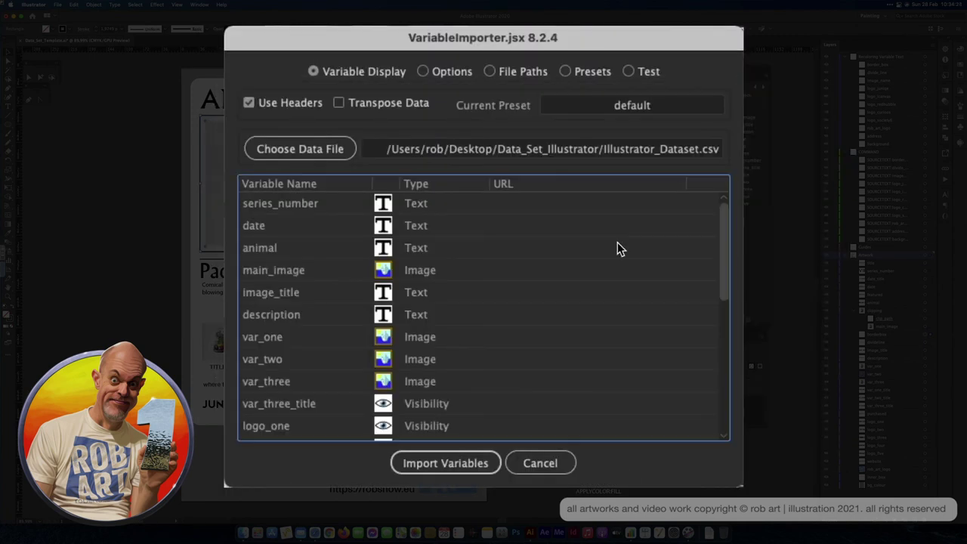
{"action": "scroll", "coordinate": [617, 243], "scroll_direction": "down", "scroll_amount": 10}
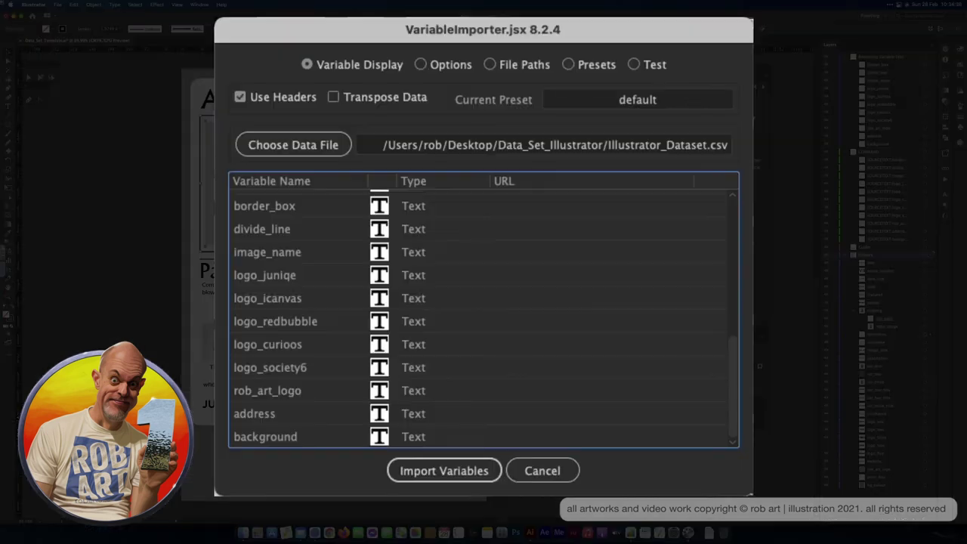
Assign dataset names made of the custom text Animal_Behaviour, an underscore and the image_title variable, and test them before accepting.
{"action": "left_click", "coordinate": [423, 66]}
{"action": "left_click", "coordinate": [292, 291]}
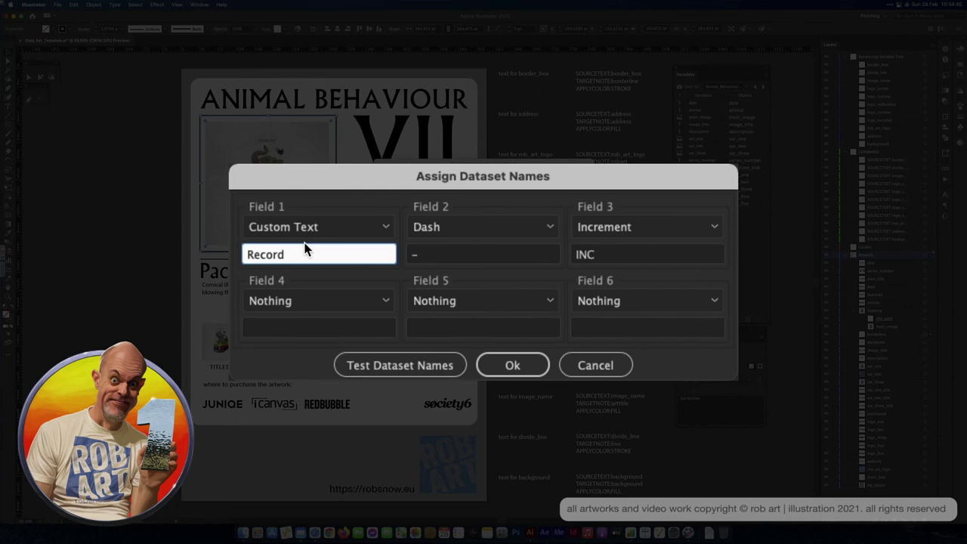
{"action": "double_click", "coordinate": [302, 252]}
{"action": "type", "text": "Animal_Behaviour"}
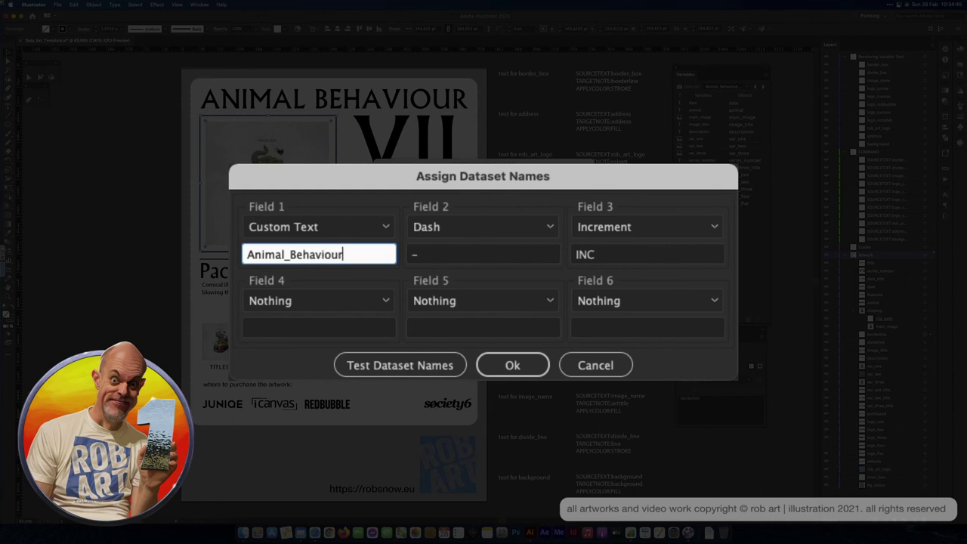
{"action": "left_click", "coordinate": [451, 227]}
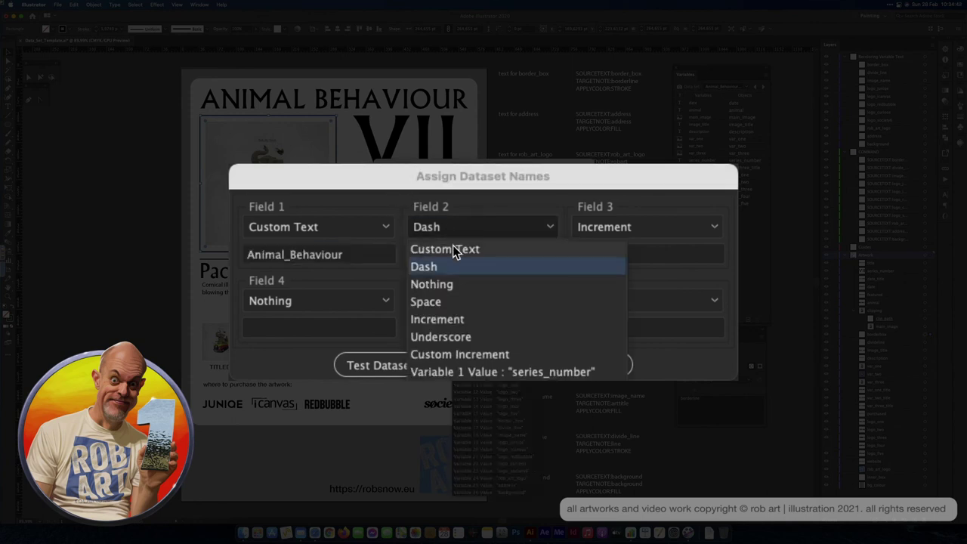
{"action": "left_click", "coordinate": [452, 337]}
{"action": "left_click", "coordinate": [614, 225]}
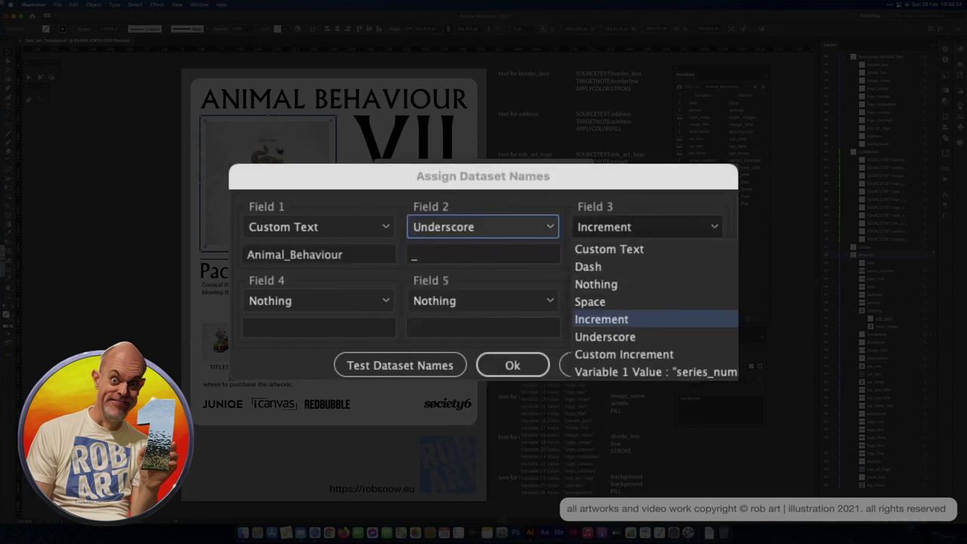
{"action": "left_click", "coordinate": [654, 371]}
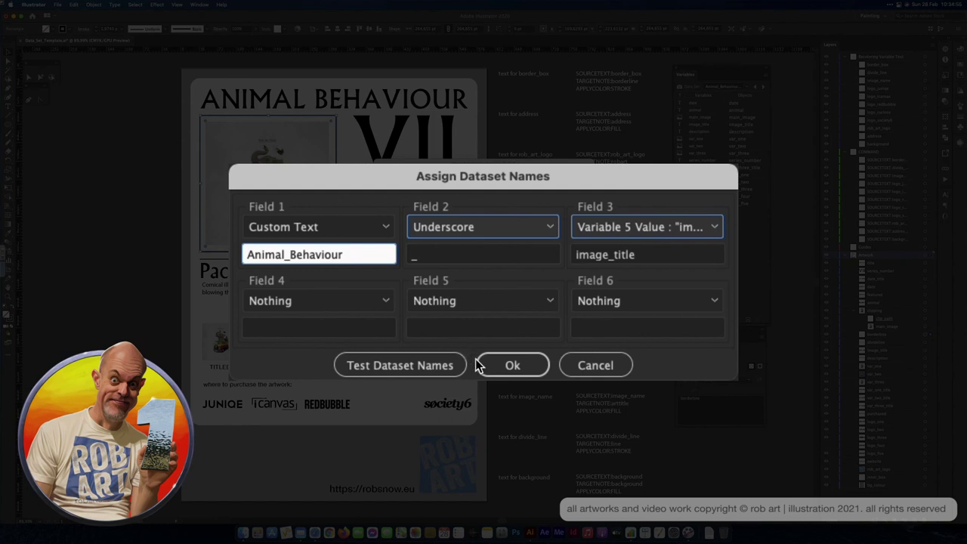
{"action": "left_click", "coordinate": [430, 365]}
{"action": "left_click", "coordinate": [484, 501]}
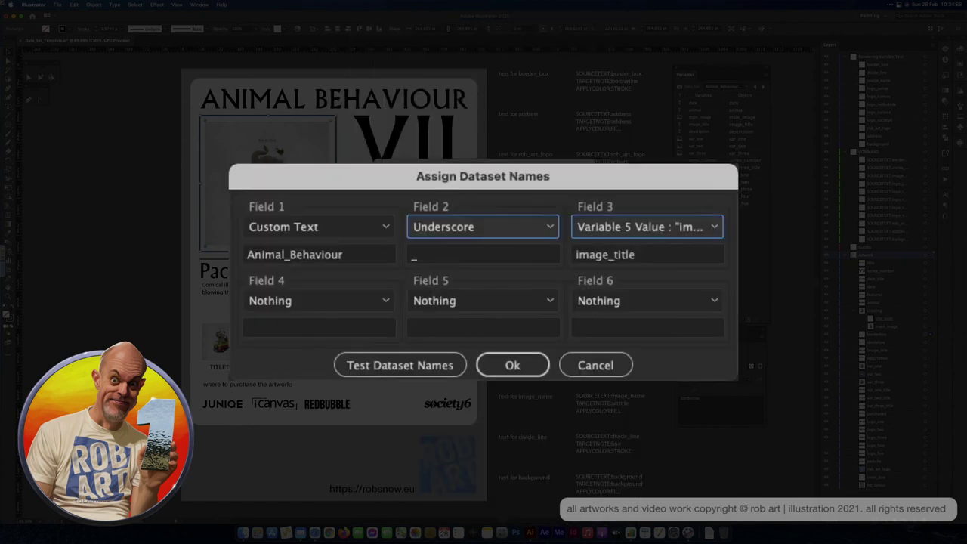
{"action": "left_click", "coordinate": [517, 366]}
Prepend the Data_Set_Illustrator folder as the image path and check the image files log for missing files.
{"action": "left_click", "coordinate": [519, 65]}
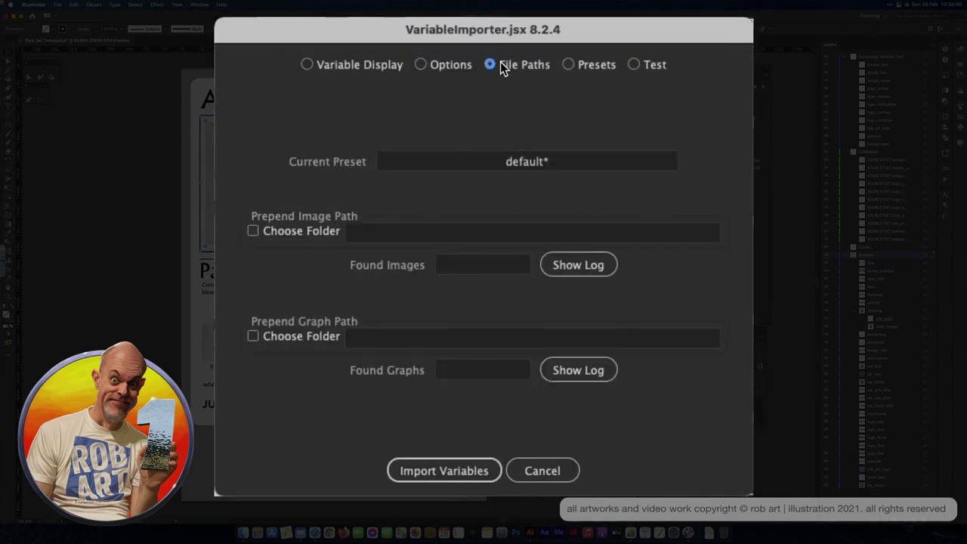
{"action": "left_click", "coordinate": [282, 233]}
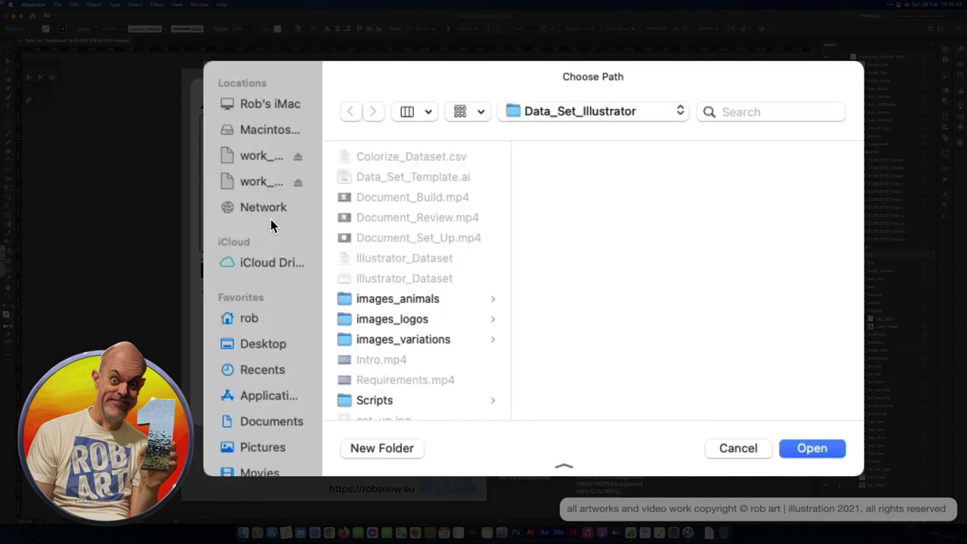
{"action": "left_click", "coordinate": [809, 448]}
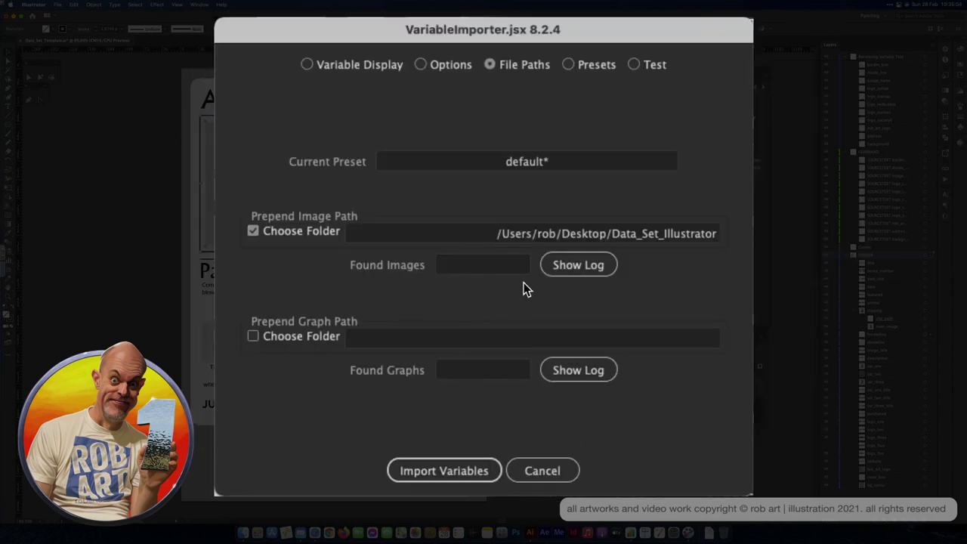
{"action": "left_click", "coordinate": [567, 269]}
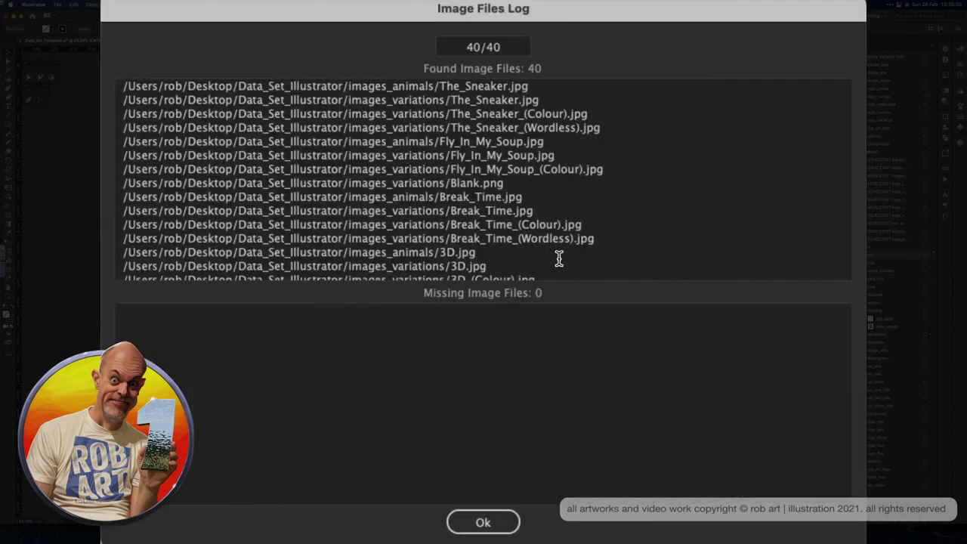
{"action": "left_click", "coordinate": [481, 521]}
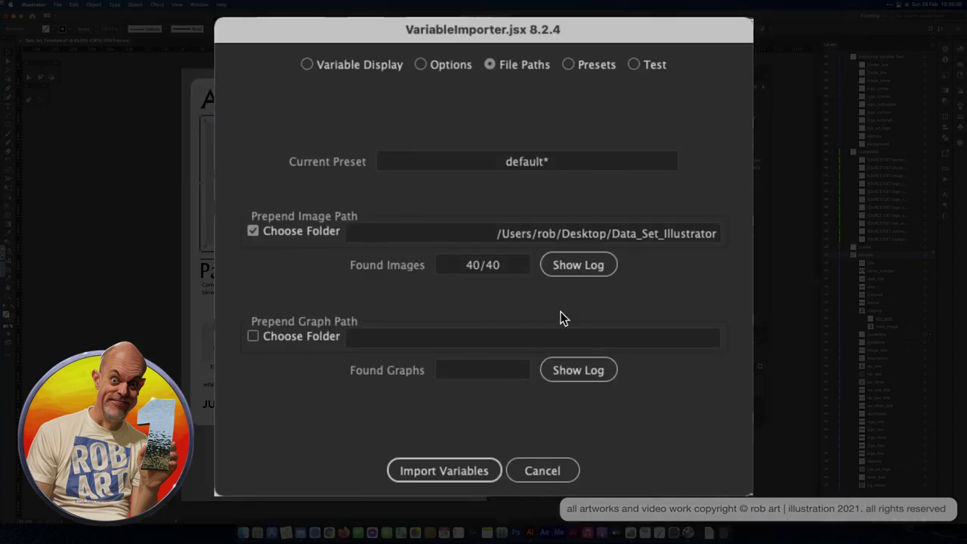
Import the variables, allow the document's existing variables to be overwritten and close the import summary.
{"action": "left_click", "coordinate": [457, 462]}
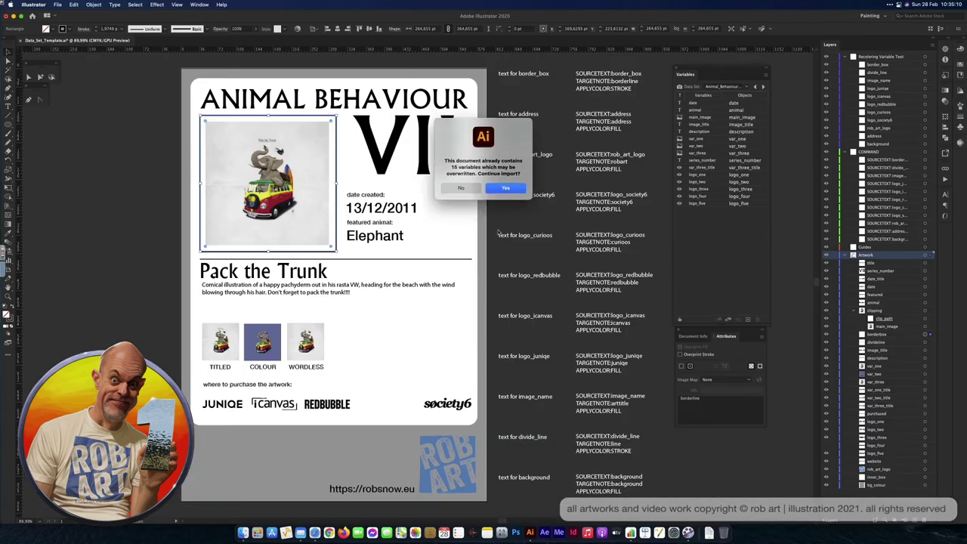
{"action": "left_click", "coordinate": [508, 189]}
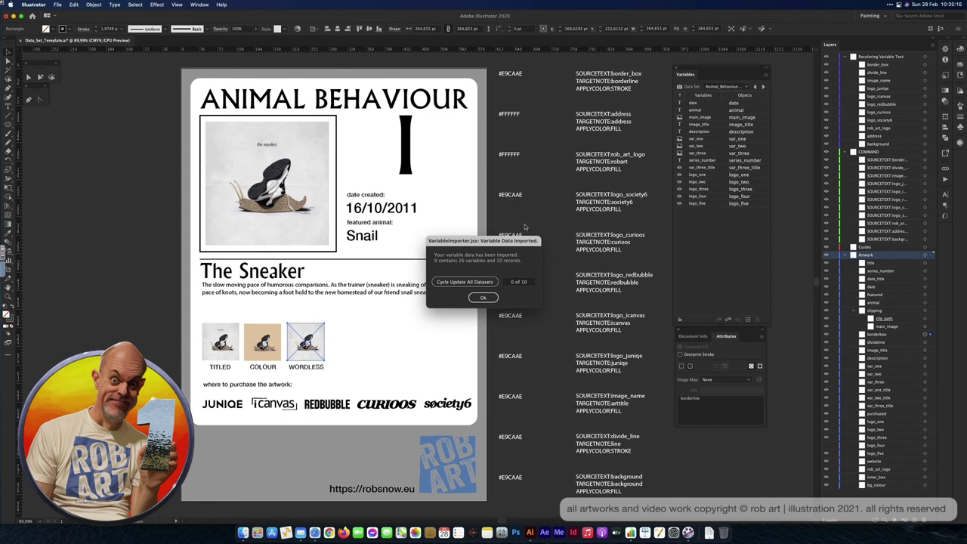
{"action": "left_click", "coordinate": [488, 297]}
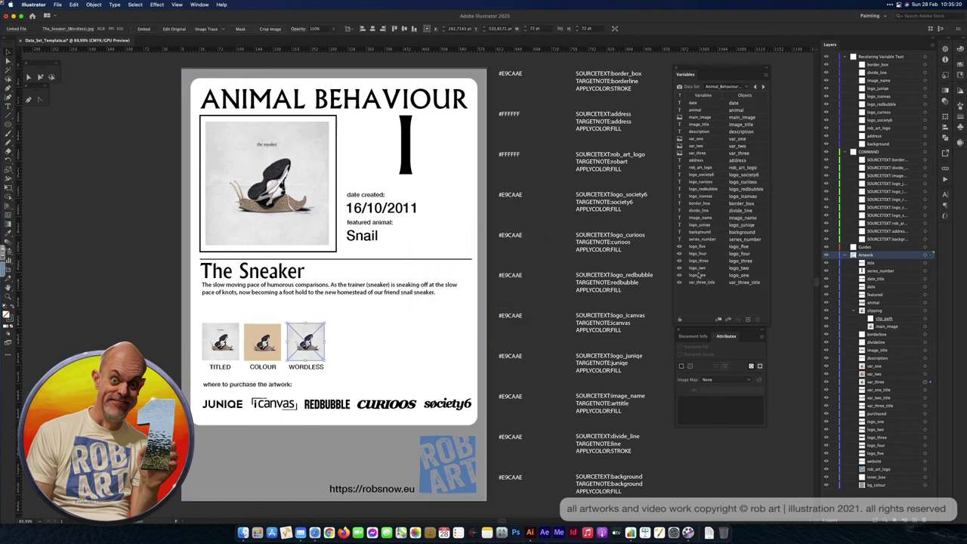
Step forward through the imported datasets from The Sneaker to Space Duck, checking the artwork and hex colour text.
{"action": "scroll", "coordinate": [542, 262], "scroll_direction": "left", "scroll_amount": 1}
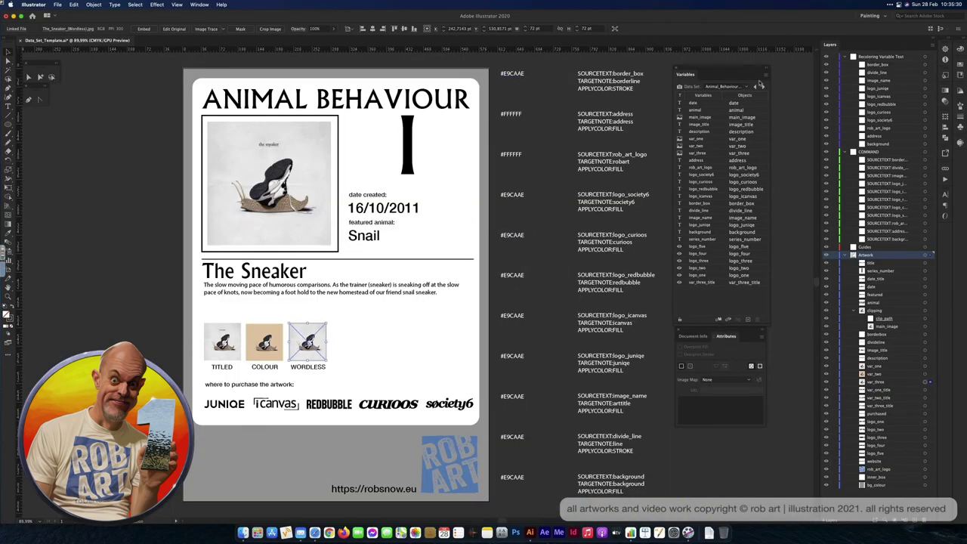
{"action": "left_click", "coordinate": [763, 87]}
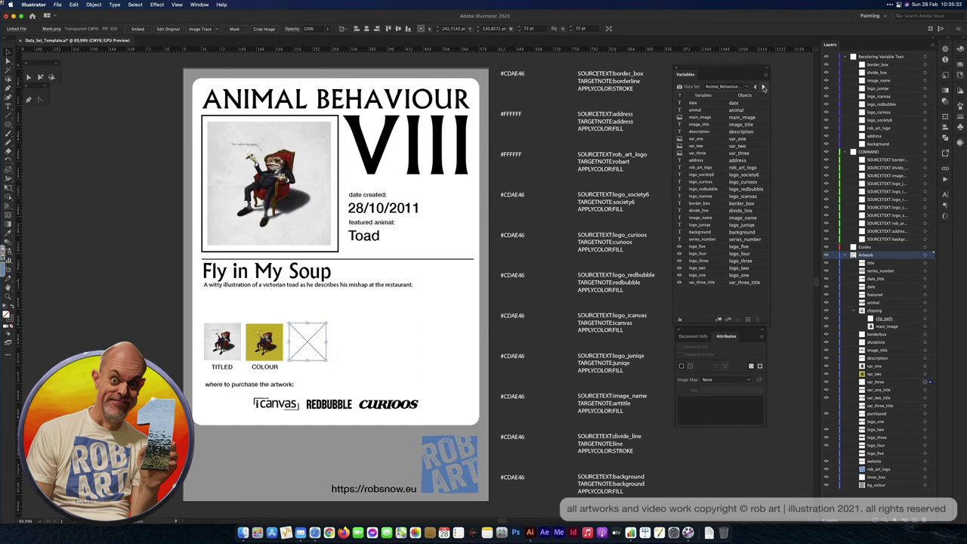
{"action": "left_click", "coordinate": [763, 87]}
{"action": "left_click", "coordinate": [763, 88]}
{"action": "left_click", "coordinate": [763, 88]}
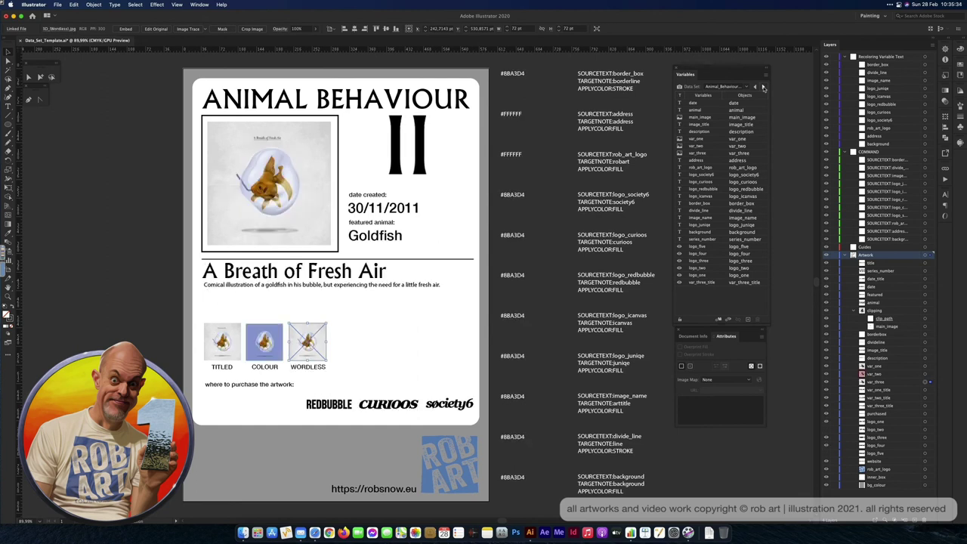
{"action": "left_click", "coordinate": [762, 88]}
{"action": "left_click", "coordinate": [763, 88]}
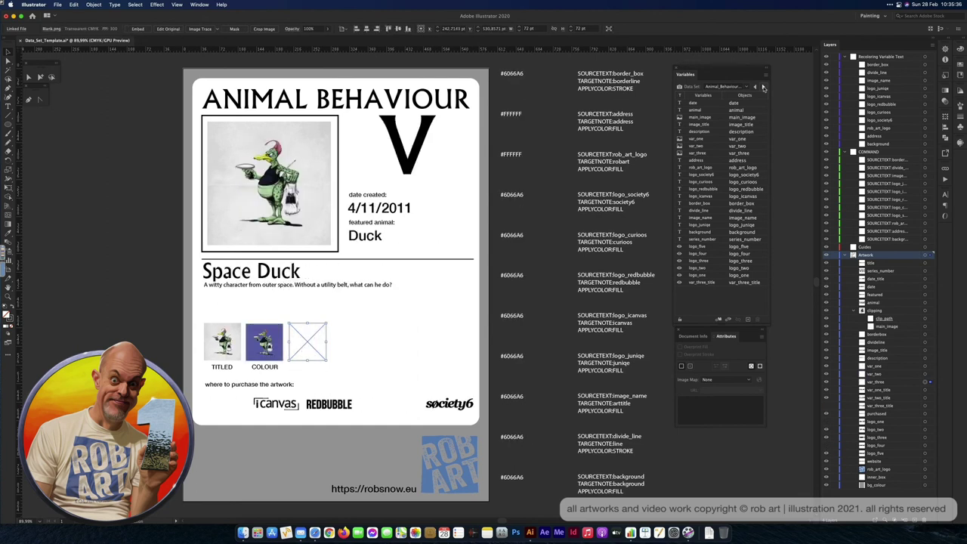
Step forward through the datasets past Cock Robin and back to 3D, checking each design's images, text and hex colours.
{"action": "left_click", "coordinate": [762, 87]}
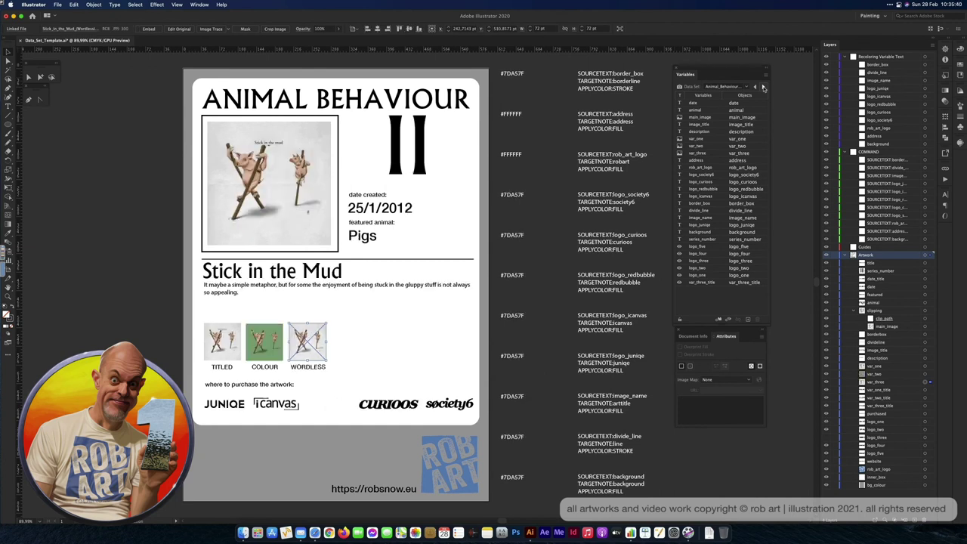
{"action": "left_click", "coordinate": [763, 87]}
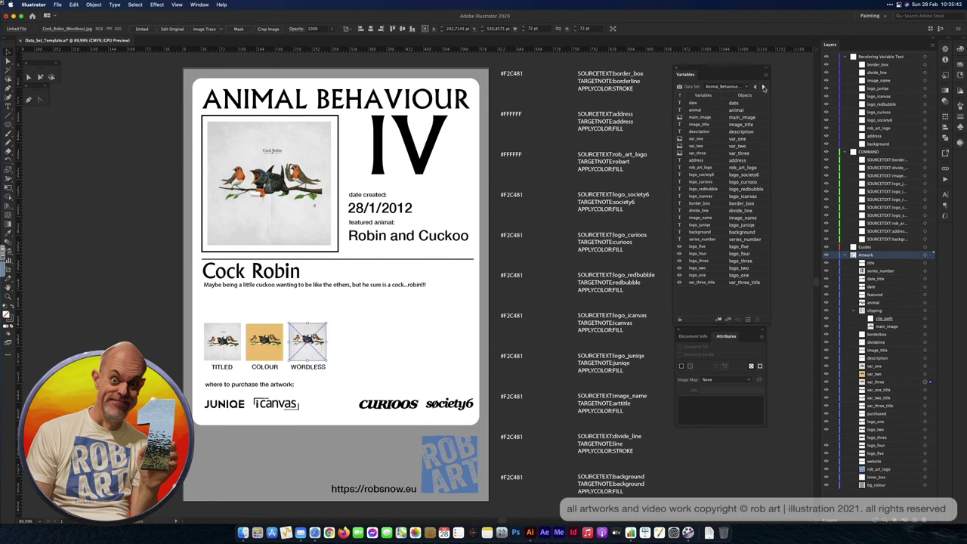
{"action": "left_click", "coordinate": [763, 88]}
{"action": "left_click", "coordinate": [763, 87]}
{"action": "left_click", "coordinate": [756, 88]}
{"action": "left_click", "coordinate": [756, 88]}
{"action": "left_click", "coordinate": [756, 88]}
{"action": "left_click", "coordinate": [756, 87]}
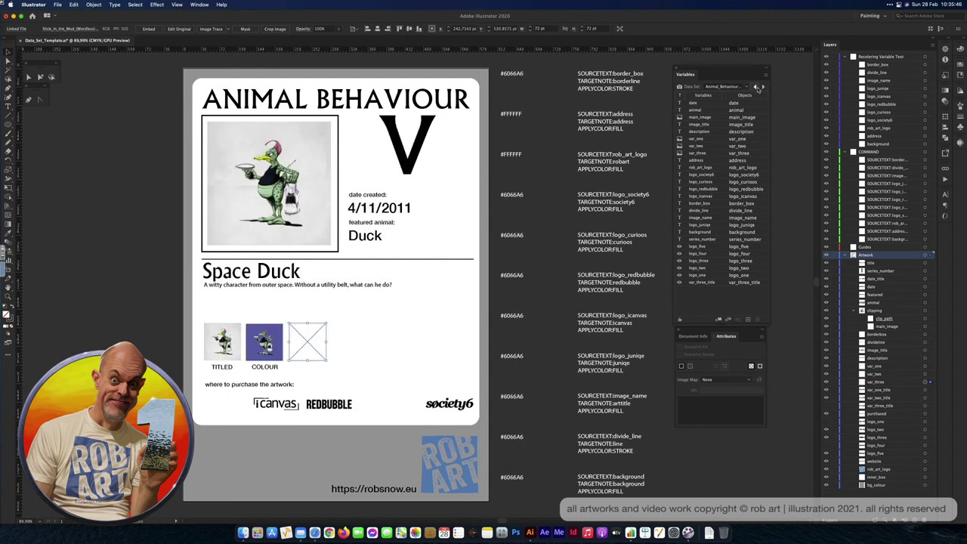
{"action": "left_click", "coordinate": [756, 87]}
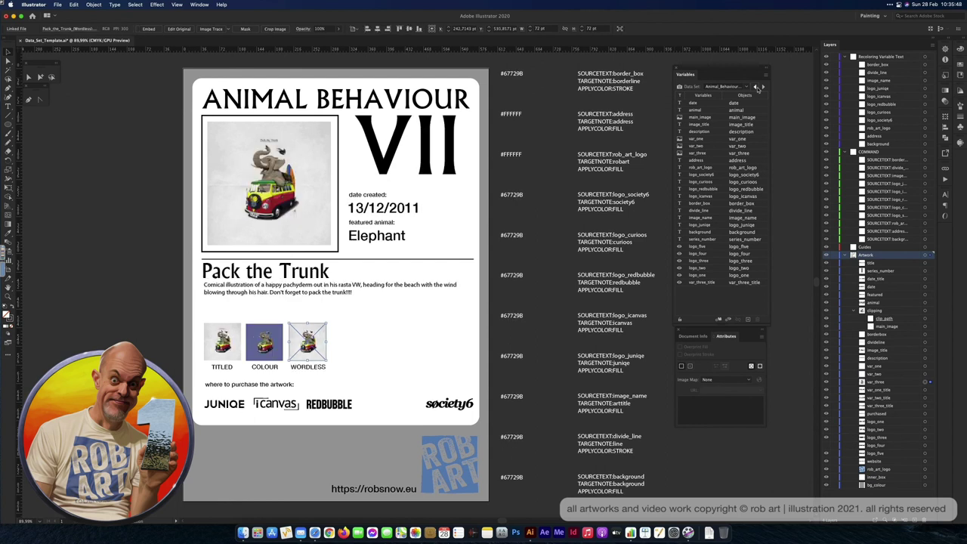
{"action": "left_click", "coordinate": [756, 88]}
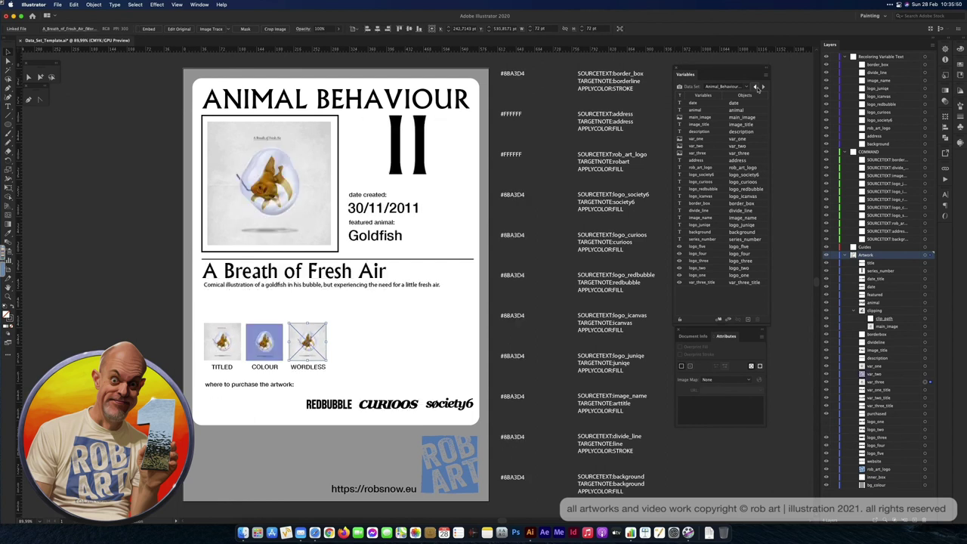
{"action": "left_click", "coordinate": [756, 87]}
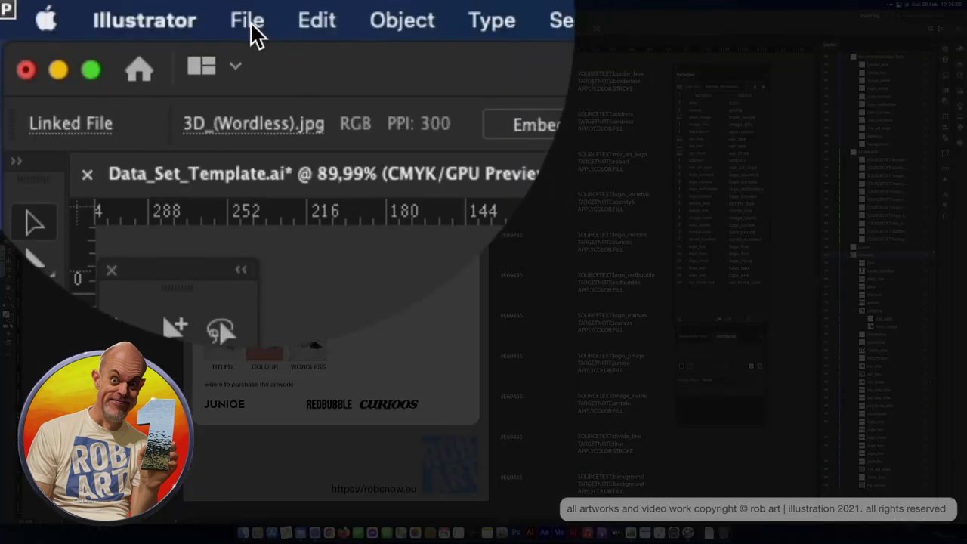
Run the Recolor script on the 3D dataset to apply its #E69485 hex colour to the template elements.
{"action": "left_click", "coordinate": [250, 21]}
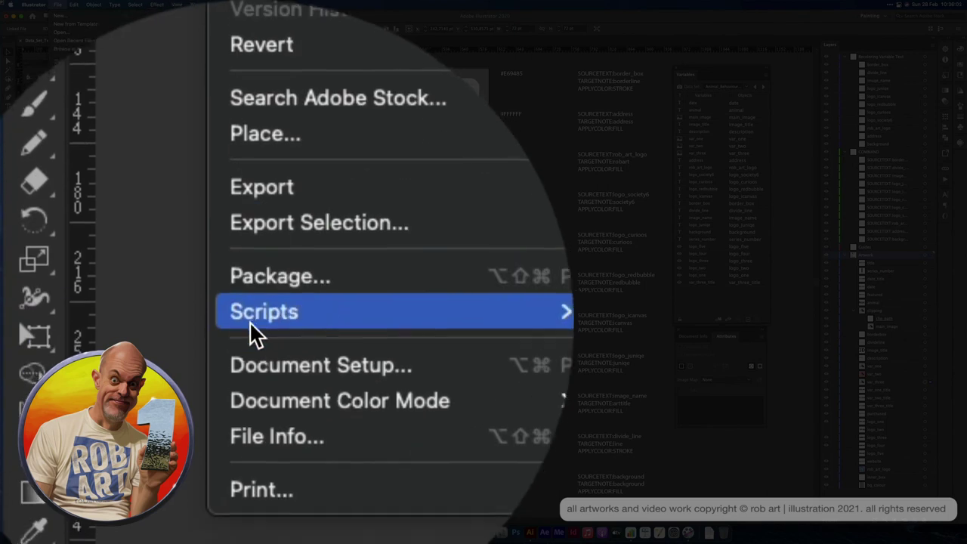
{"action": "mouse_move", "coordinate": [322, 318]}
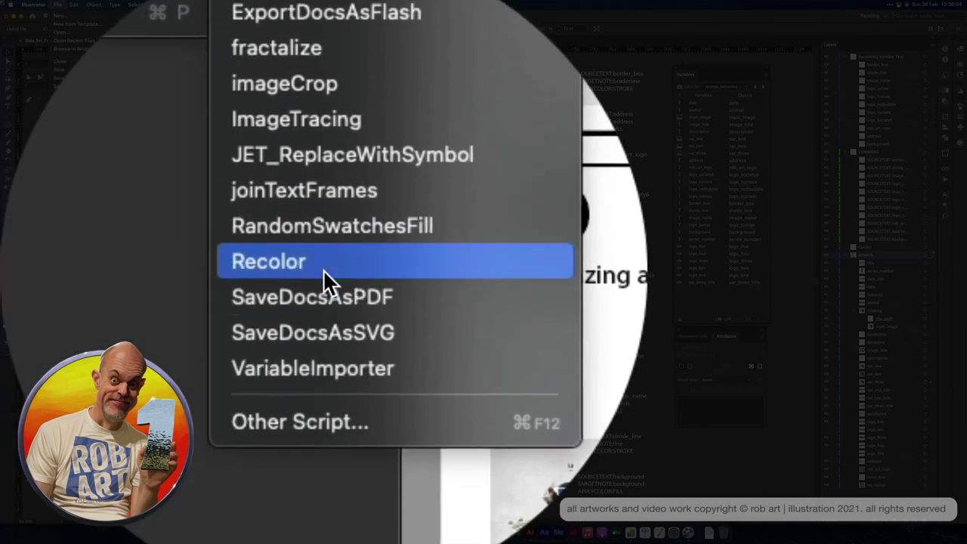
{"action": "left_click", "coordinate": [322, 269]}
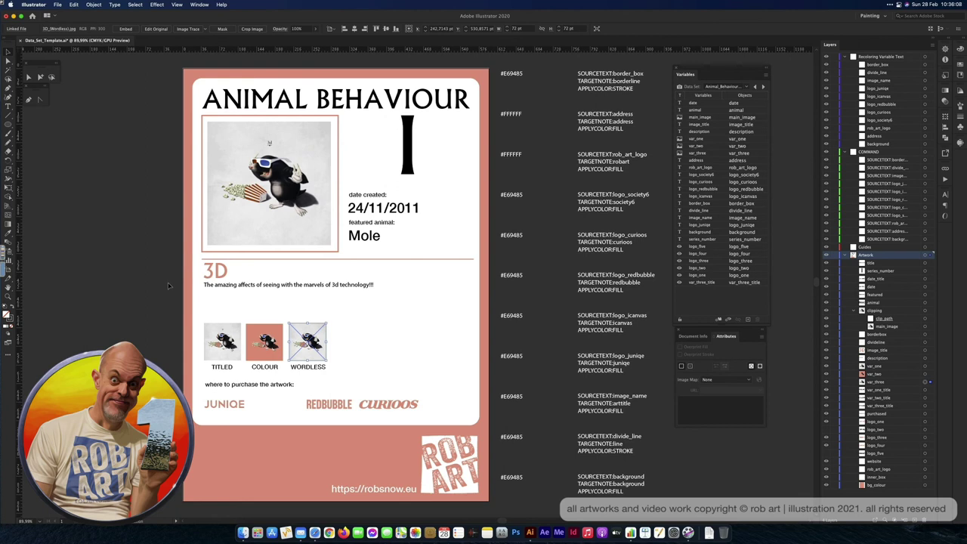
Switch to the A Breath of Fresh Air dataset and run the Recolor script to apply its #8BA3D4 colour.
{"action": "left_click", "coordinate": [763, 87]}
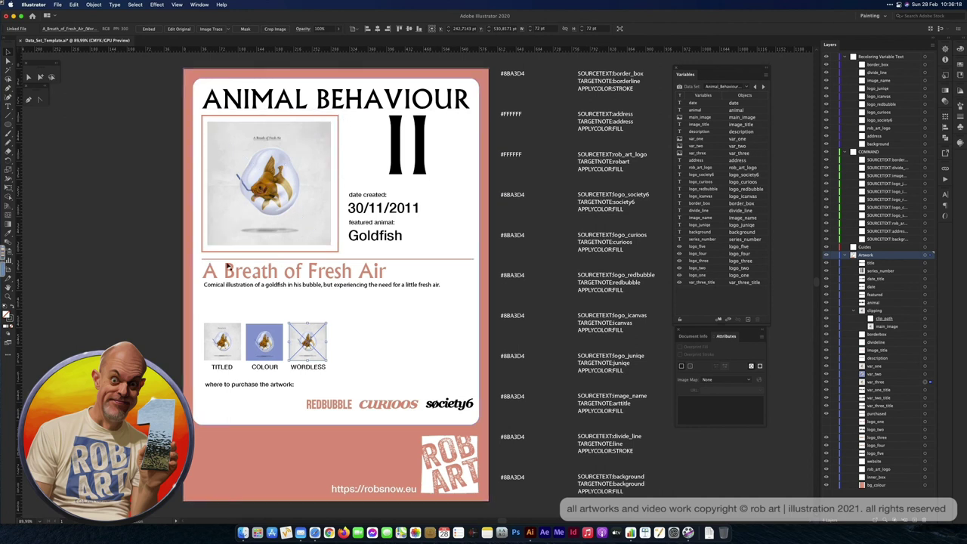
{"action": "left_click", "coordinate": [57, 4]}
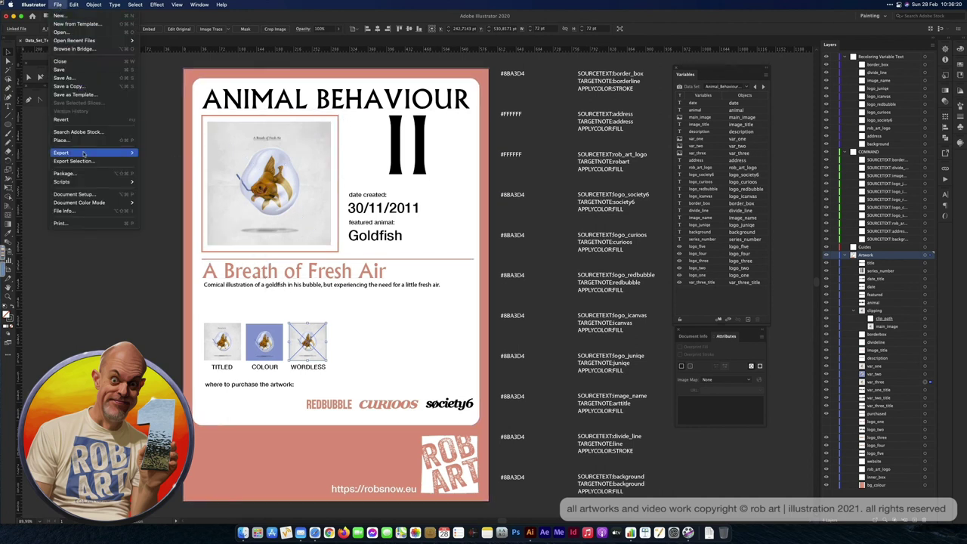
{"action": "mouse_move", "coordinate": [99, 181]}
{"action": "left_click", "coordinate": [162, 282]}
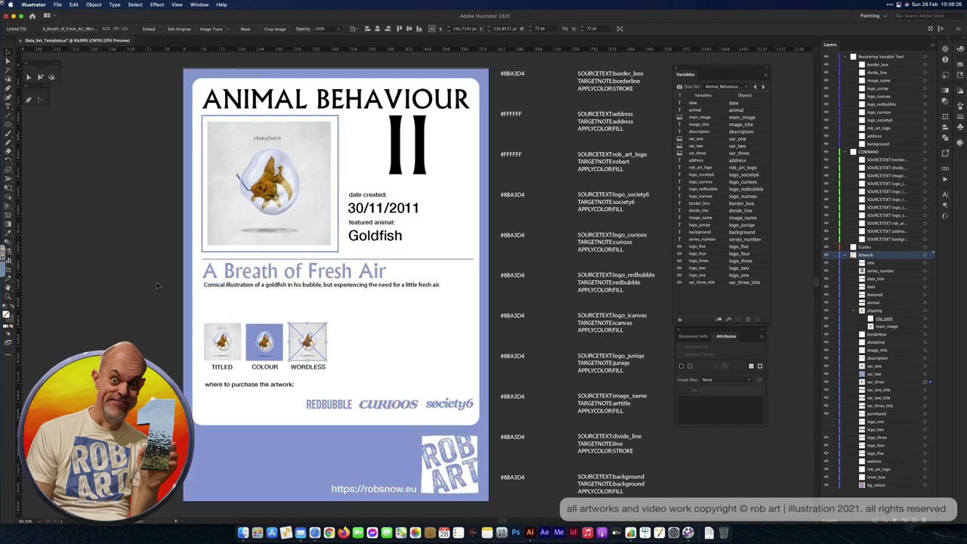
{"action": "left_click", "coordinate": [143, 286]}
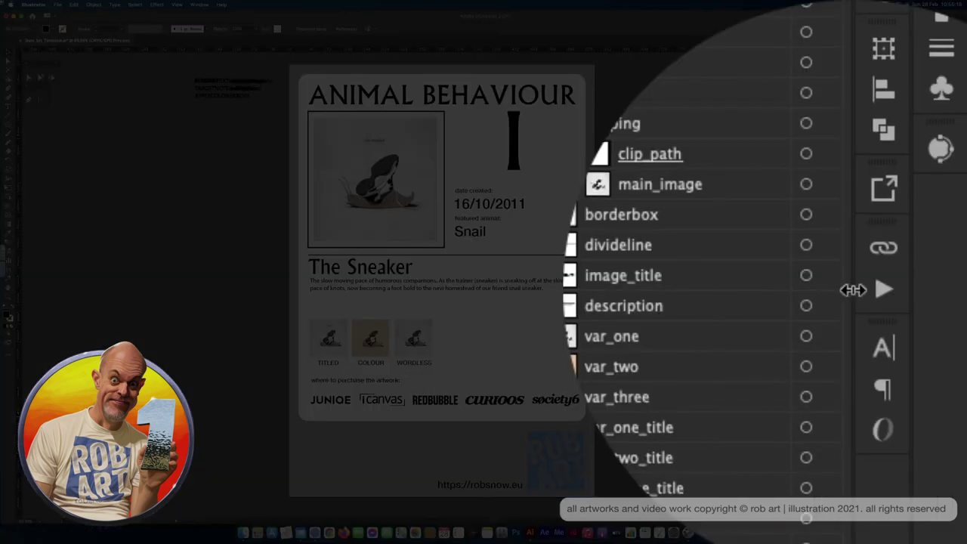
Show the recorded actions list, enlarge it and collapse the Default Actions set so the Robs set is in view.
{"action": "left_click", "coordinate": [945, 178]}
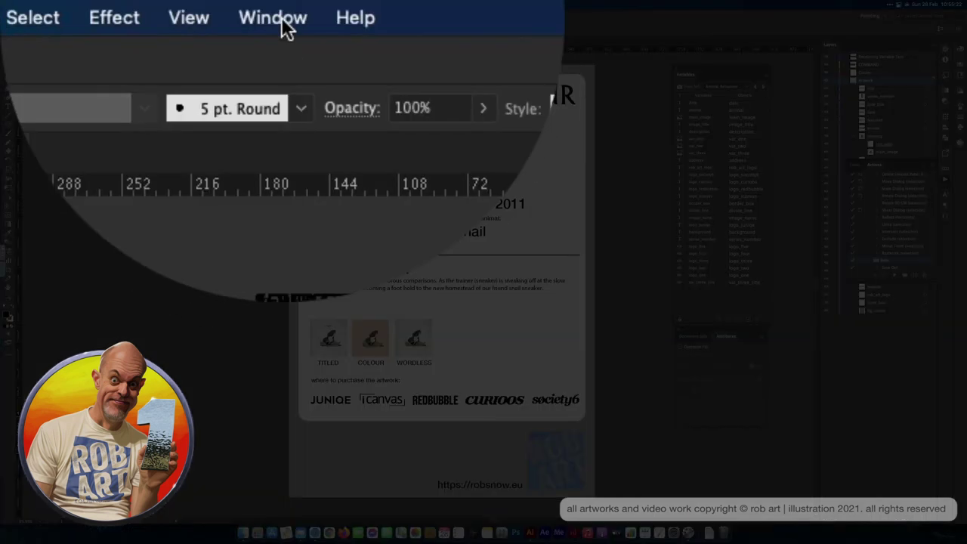
{"action": "left_click", "coordinate": [201, 6]}
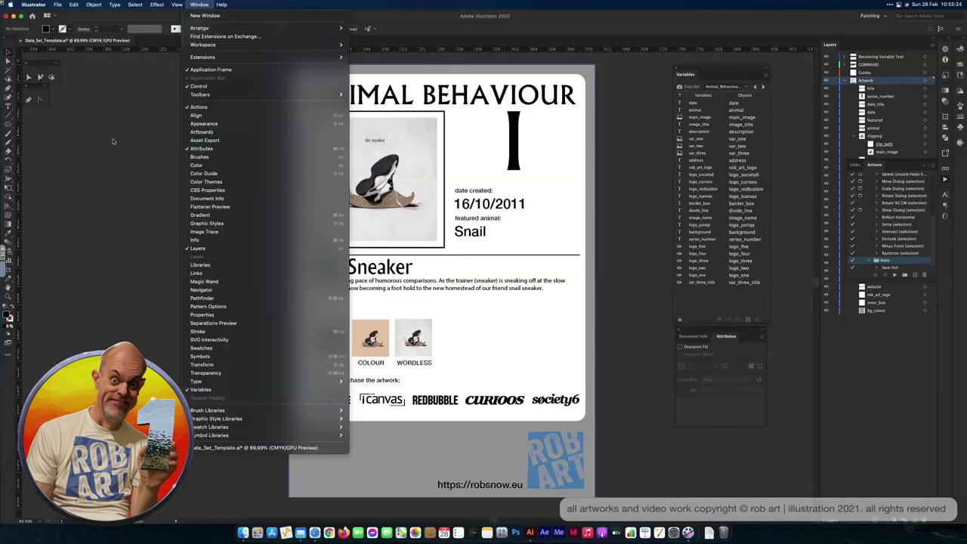
{"action": "left_click", "coordinate": [219, 164]}
{"action": "left_click_drag", "start_coordinate": [896, 278], "coordinate": [888, 380]}
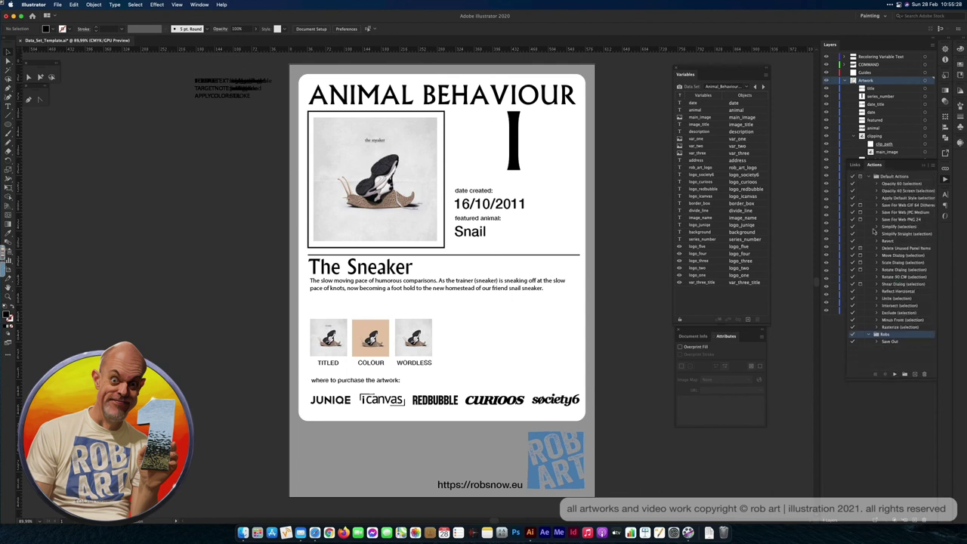
{"action": "left_click", "coordinate": [867, 176]}
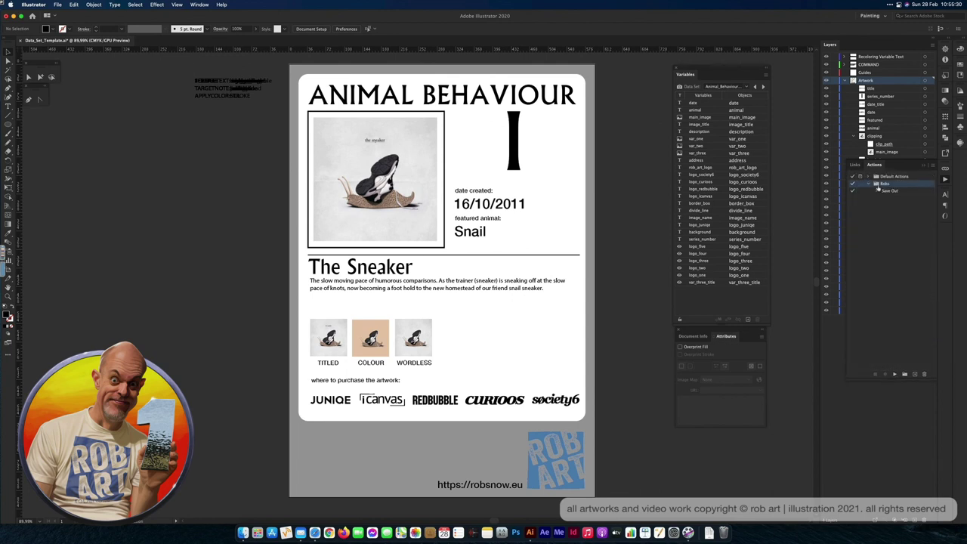
Create a new action named Save Out 2 in the Robs set and start recording it.
{"action": "left_click", "coordinate": [891, 203]}
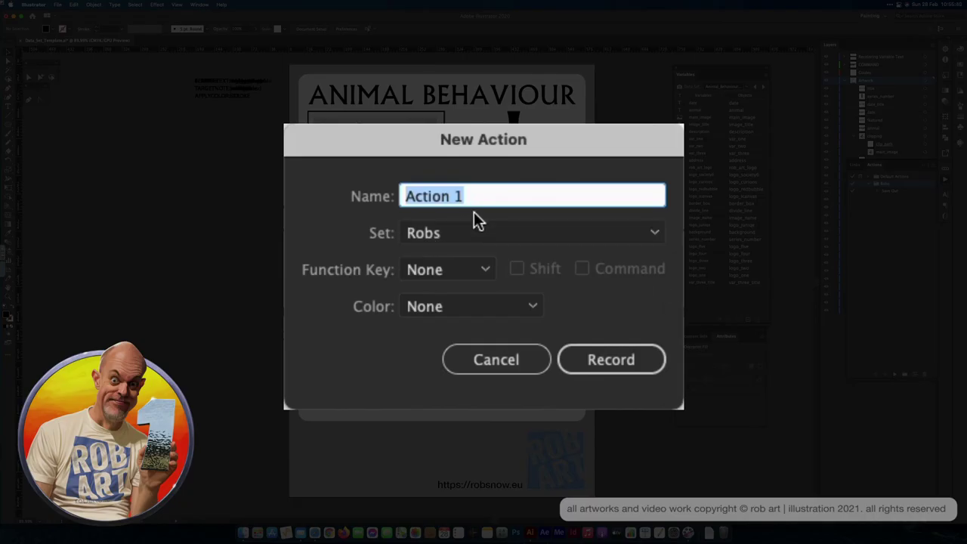
{"action": "type", "text": "Save "}
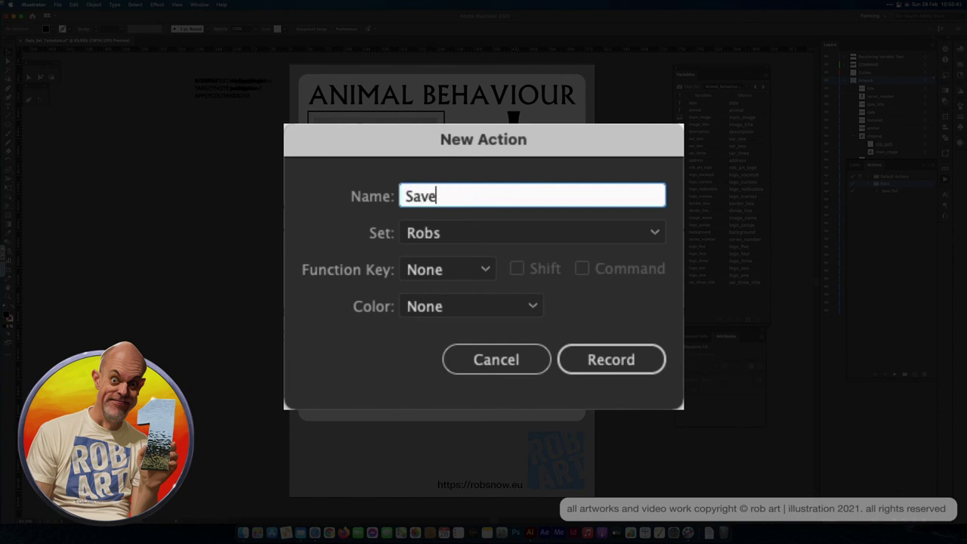
{"action": "type", "text": "Out 2"}
{"action": "left_click", "coordinate": [598, 361]}
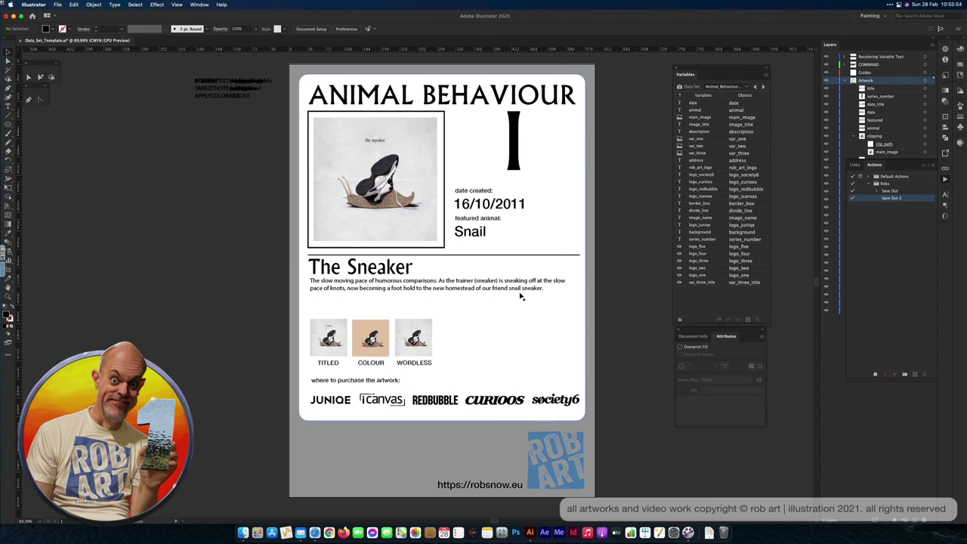
Run the Recolor script on The Sneaker dataset while the action is recording.
{"action": "left_click", "coordinate": [59, 6]}
{"action": "mouse_move", "coordinate": [106, 182]}
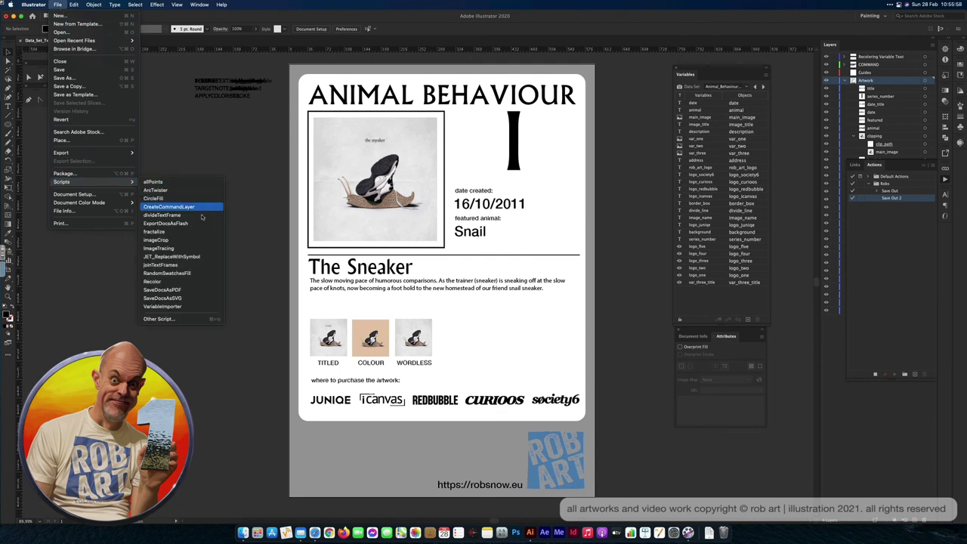
{"action": "left_click", "coordinate": [179, 289]}
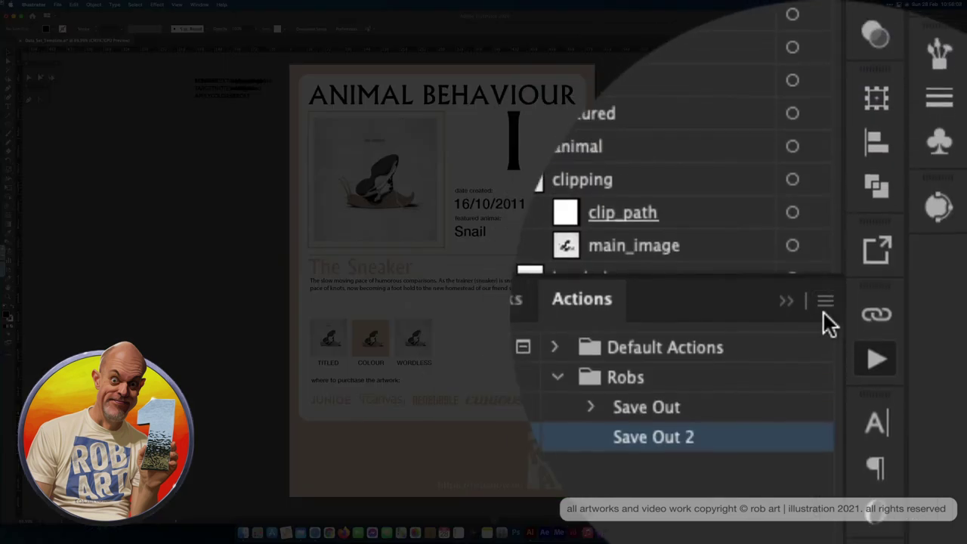
Insert the Recolor script as a menu item in the Save Out 2 action.
{"action": "left_click", "coordinate": [827, 308]}
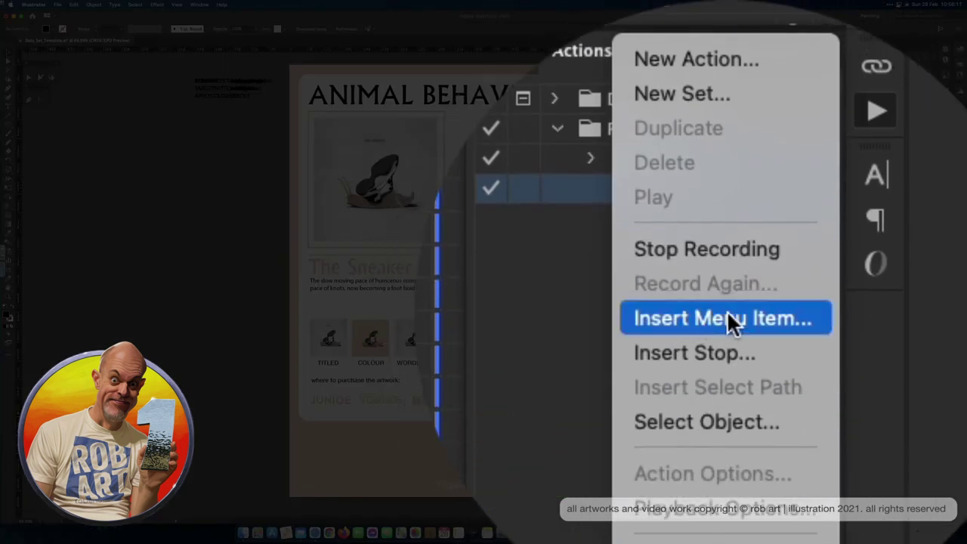
{"action": "left_click", "coordinate": [728, 318]}
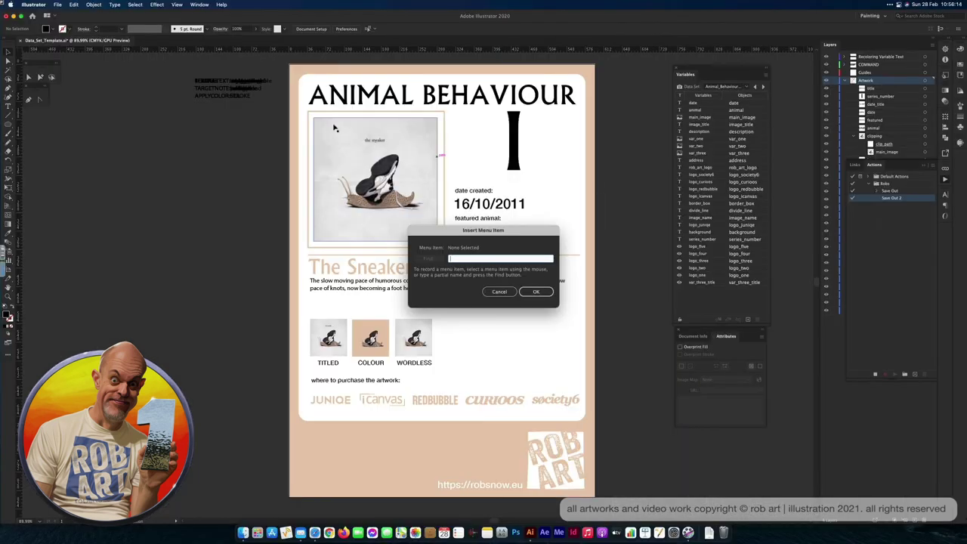
{"action": "left_click", "coordinate": [57, 4]}
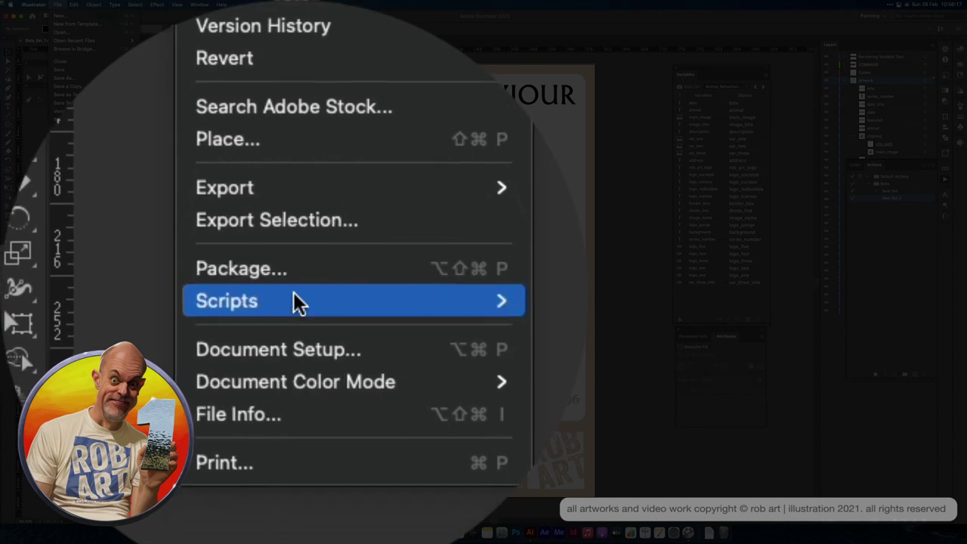
{"action": "mouse_move", "coordinate": [298, 302]}
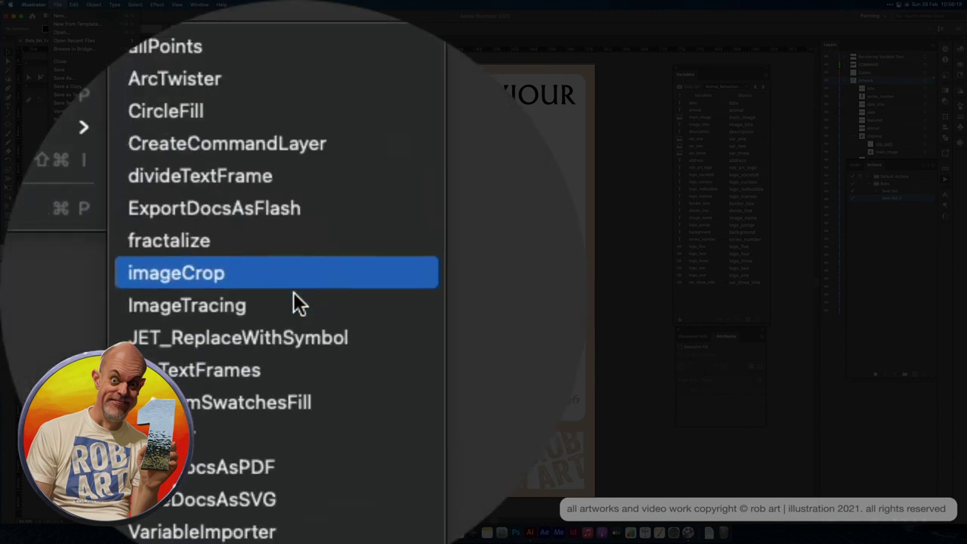
{"action": "left_click", "coordinate": [294, 277]}
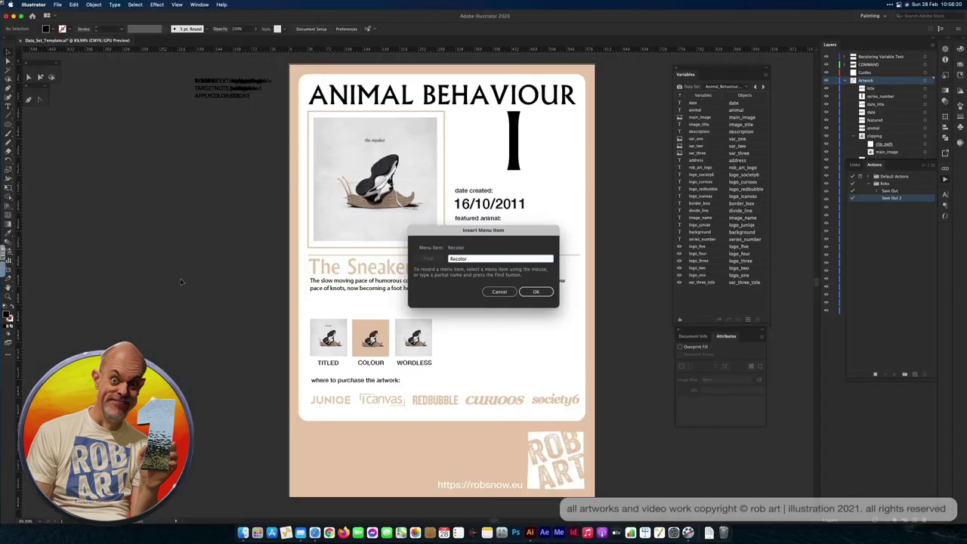
{"action": "left_click", "coordinate": [599, 335]}
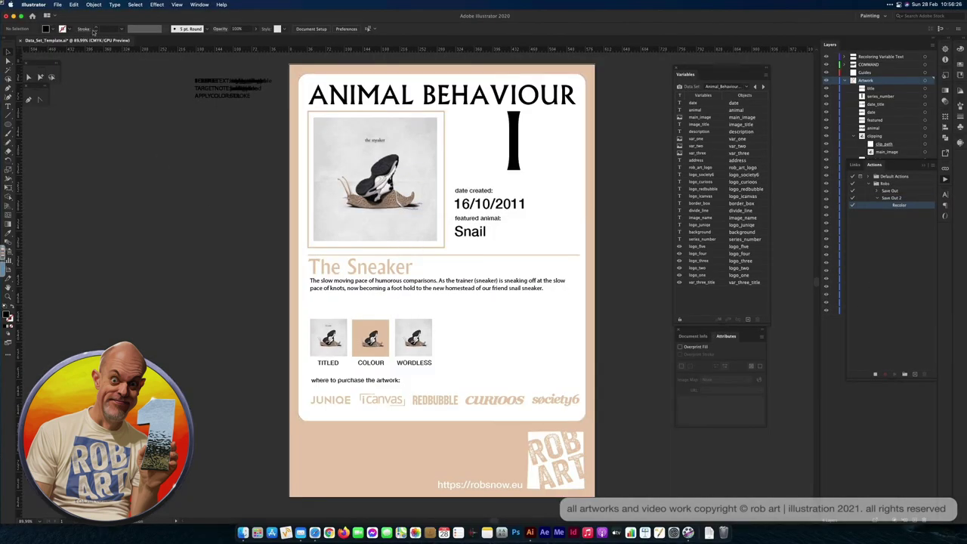
Save the document as Template.ai in the Data_Set_Illustrator folder in Illustrator 2020 format and stop recording the action.
{"action": "left_click", "coordinate": [58, 5]}
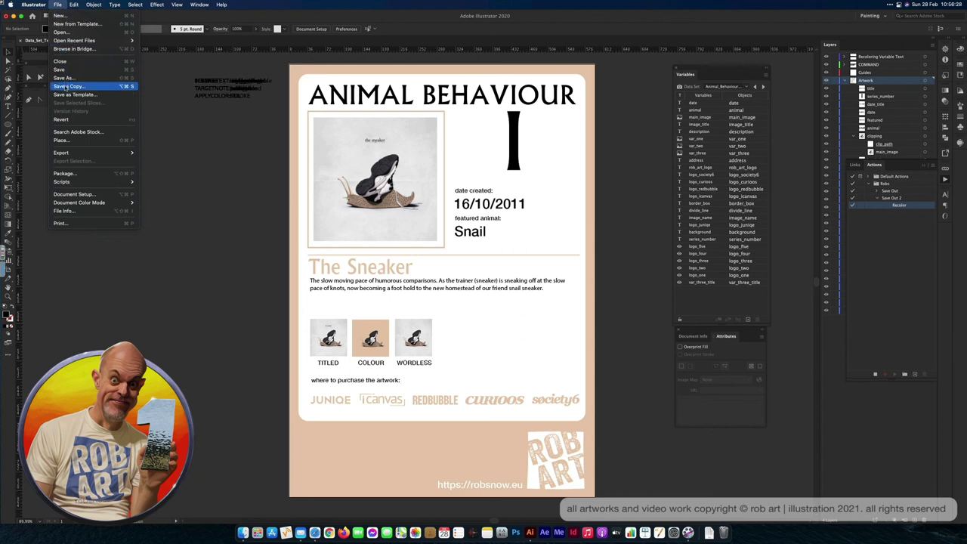
{"action": "left_click", "coordinate": [65, 78]}
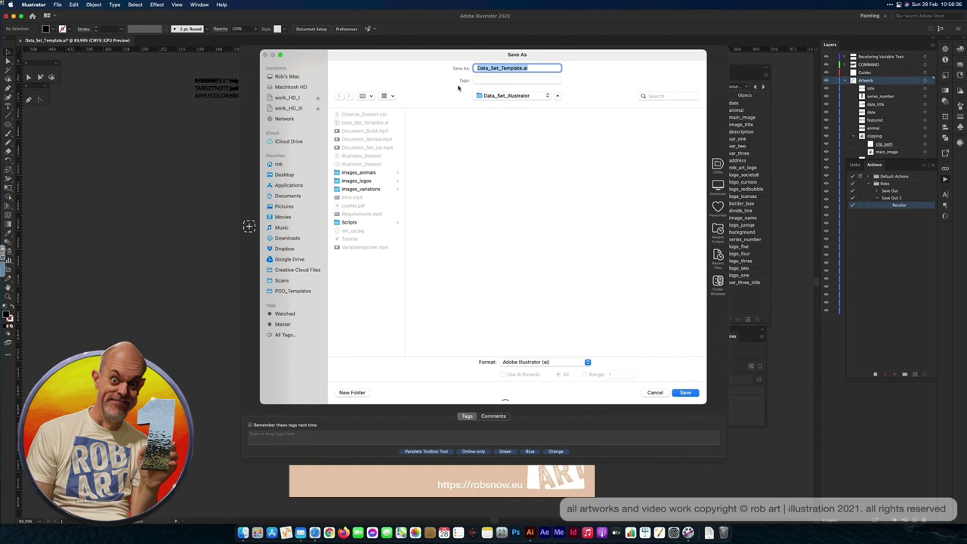
{"action": "left_click_drag", "start_coordinate": [503, 68], "coordinate": [474, 68]}
{"action": "key", "text": "BackSpace"}
{"action": "type", "text": "T"}
{"action": "left_click", "coordinate": [680, 392]}
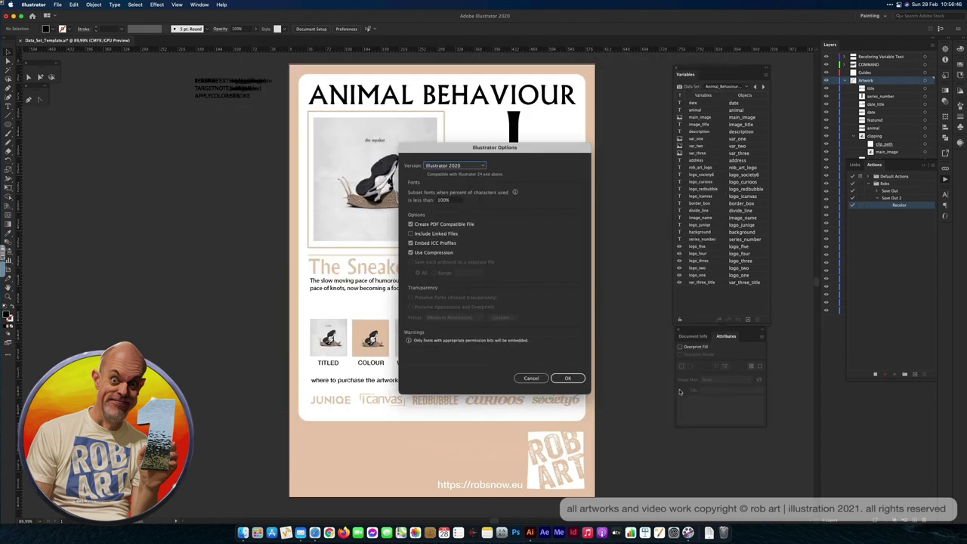
{"action": "left_click", "coordinate": [567, 378]}
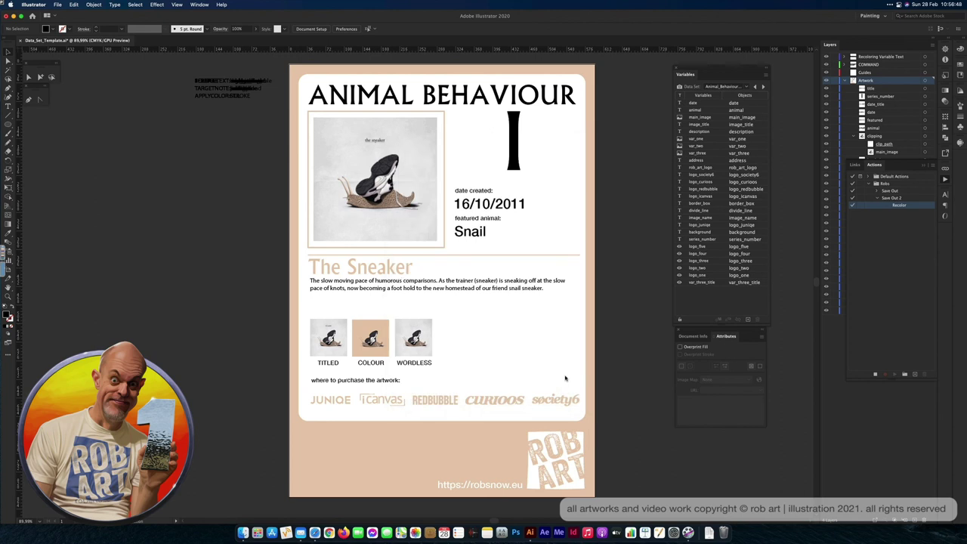
{"action": "left_click", "coordinate": [875, 375]}
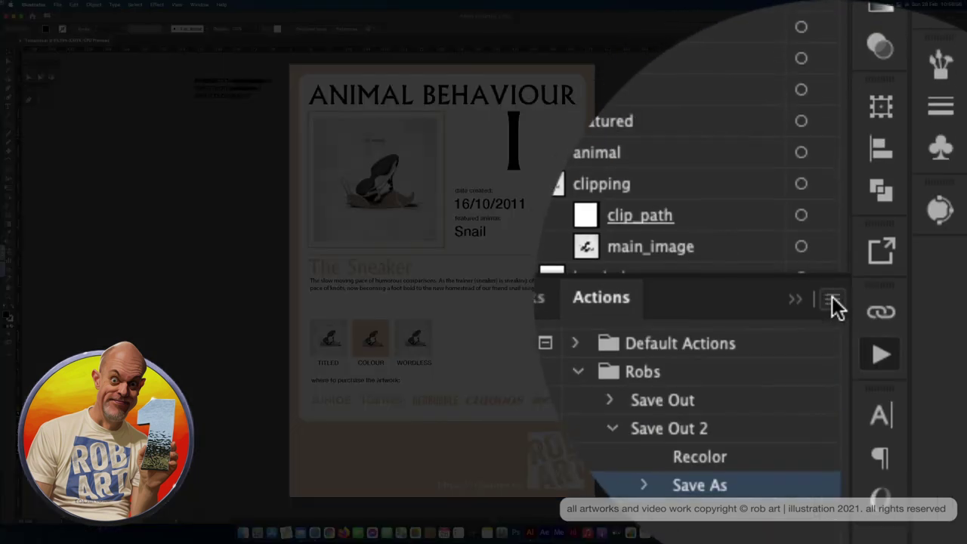
Open the Batch settings for the Save Out 2 action in the Robs set.
{"action": "left_click", "coordinate": [832, 290]}
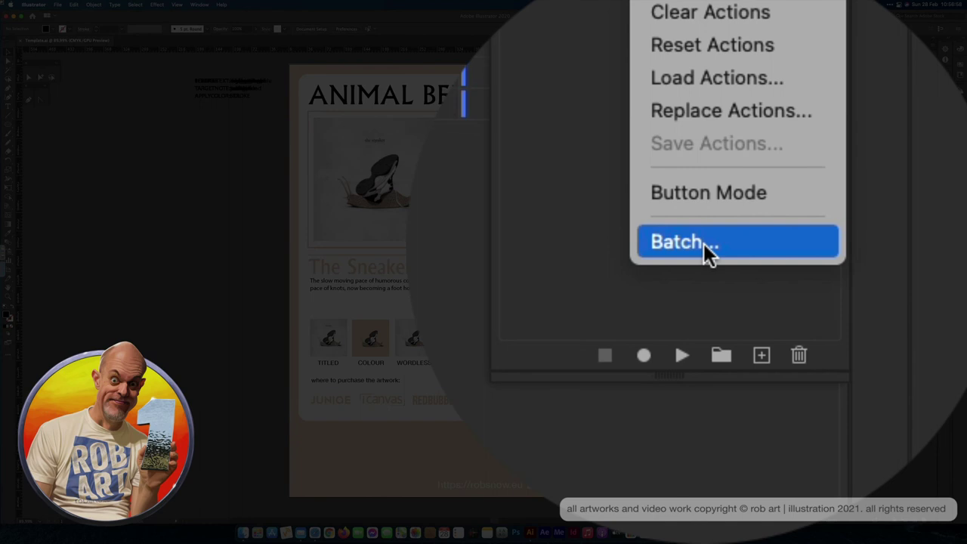
{"action": "left_click", "coordinate": [703, 243]}
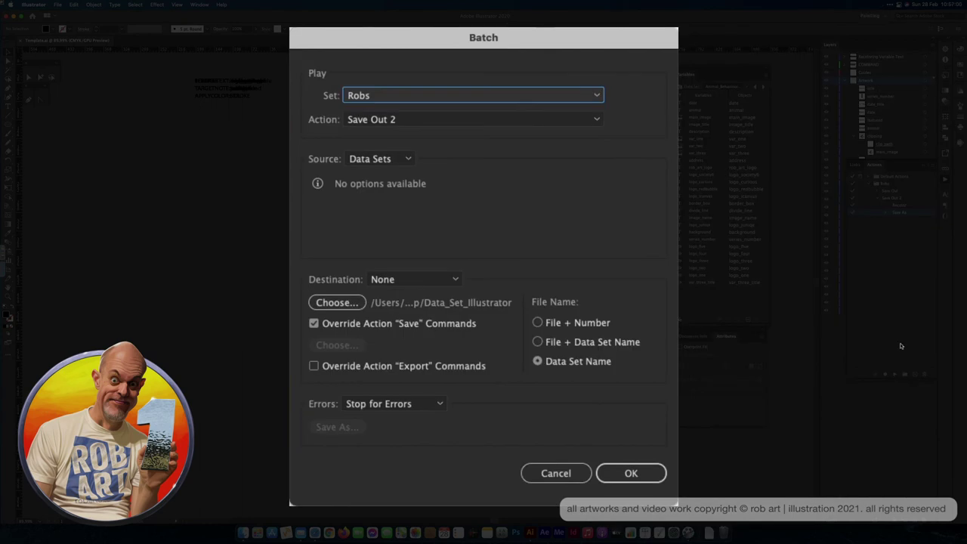
Try Folder as both the source and the destination of the batch.
{"action": "left_click", "coordinate": [408, 162]}
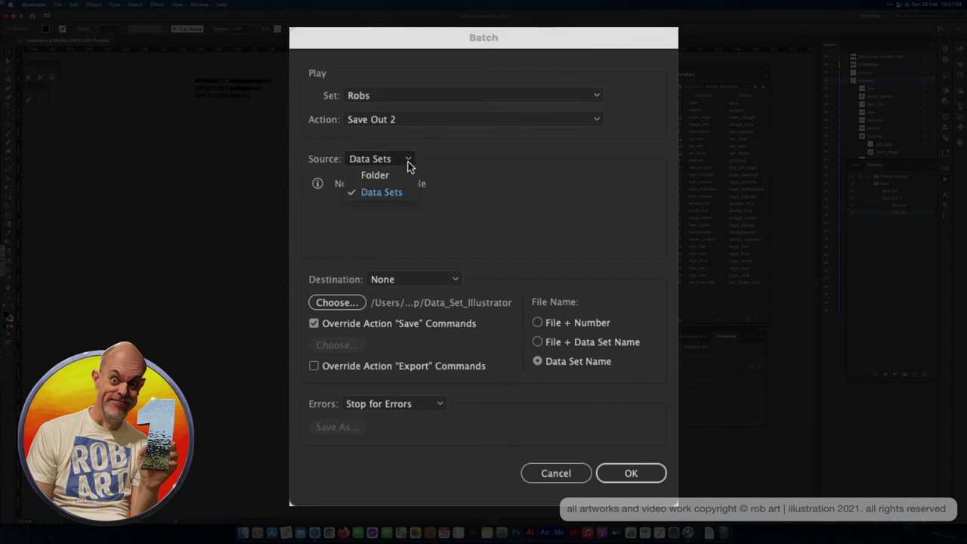
{"action": "left_click", "coordinate": [392, 174]}
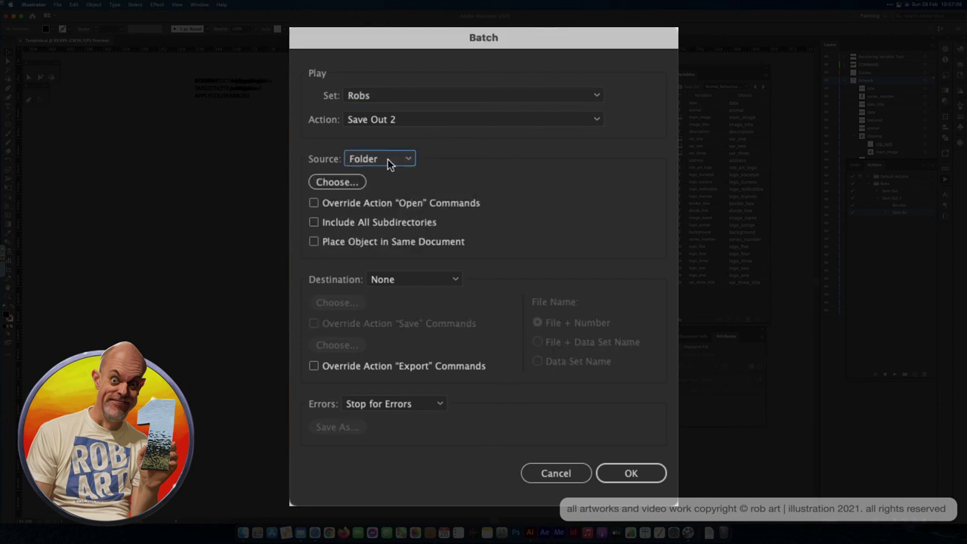
{"action": "left_click", "coordinate": [412, 284]}
{"action": "left_click", "coordinate": [496, 271]}
{"action": "left_click", "coordinate": [419, 281]}
{"action": "left_click", "coordinate": [413, 328]}
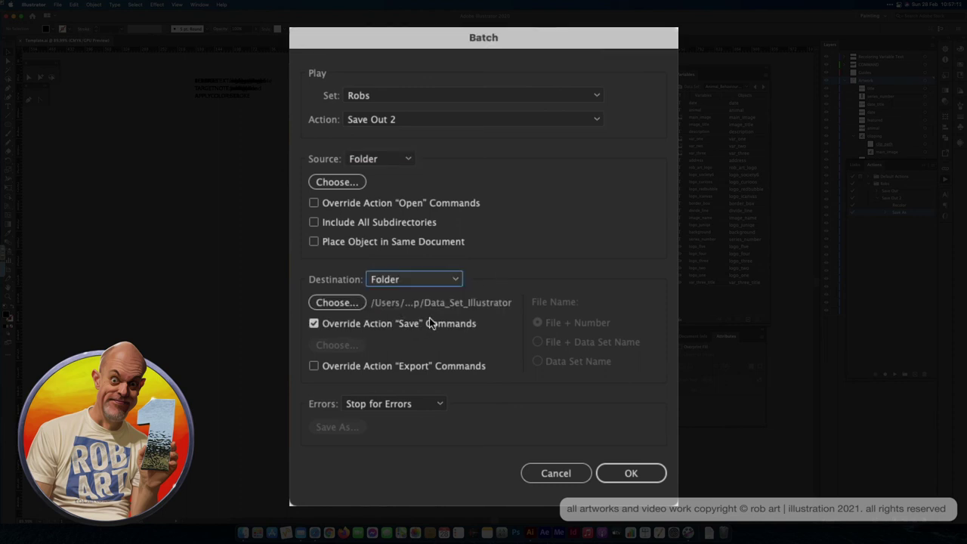
Choose Data_Set_Illustrator as the batch save folder, set the source back to Data Sets and run the batch.
{"action": "left_click", "coordinate": [364, 304]}
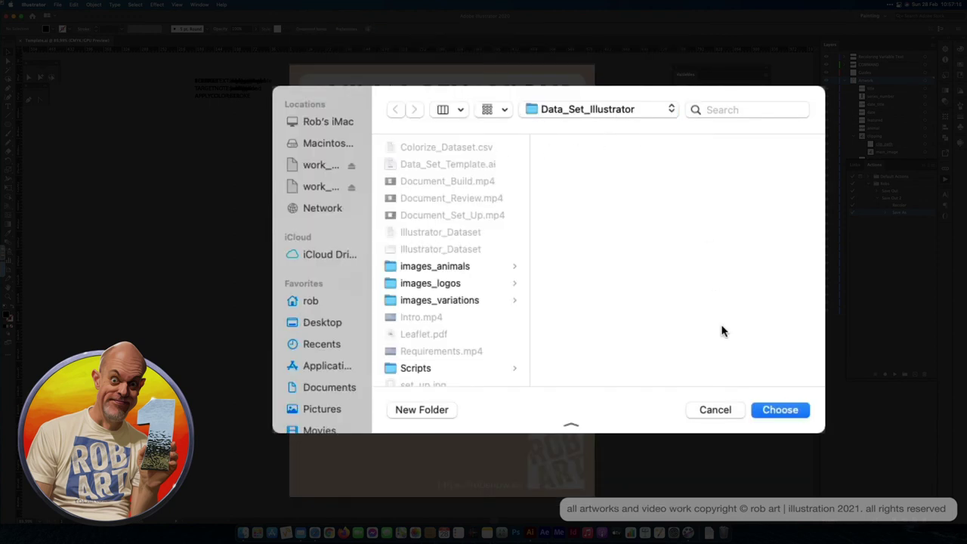
{"action": "left_click", "coordinate": [782, 411]}
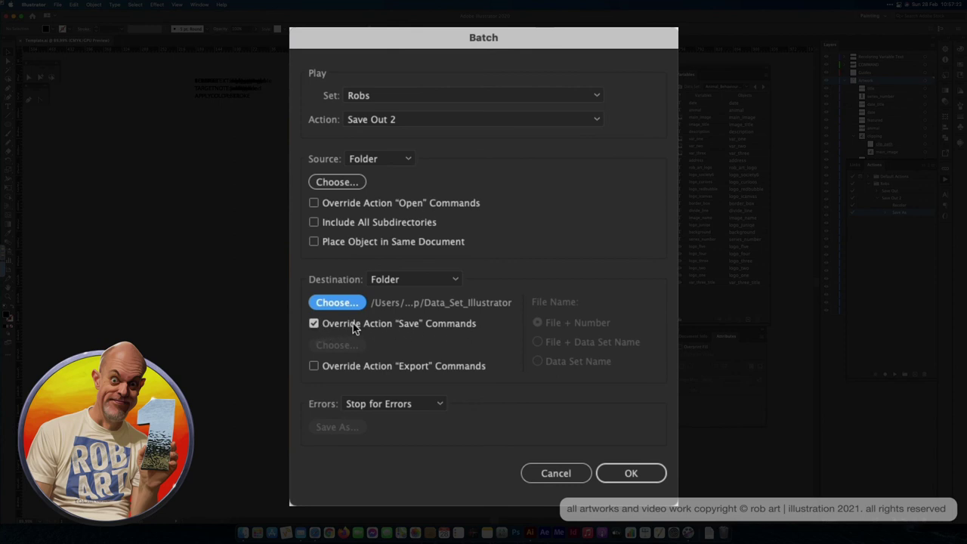
{"action": "left_click", "coordinate": [387, 161]}
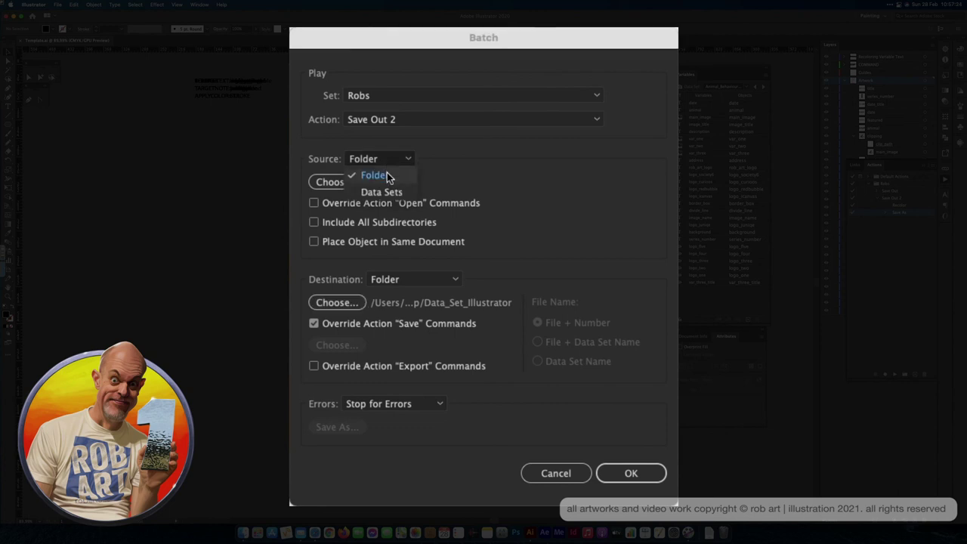
{"action": "left_click", "coordinate": [391, 190]}
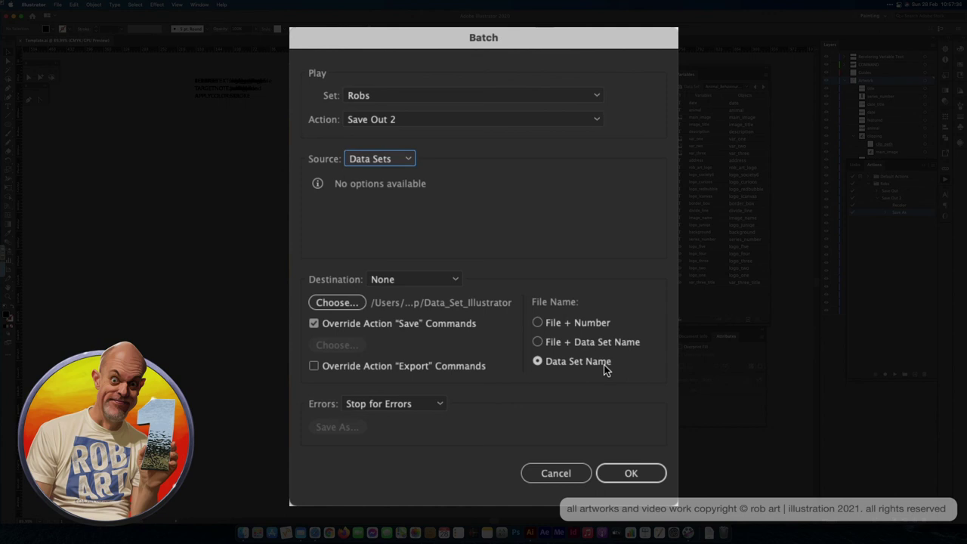
{"action": "left_click", "coordinate": [630, 472]}
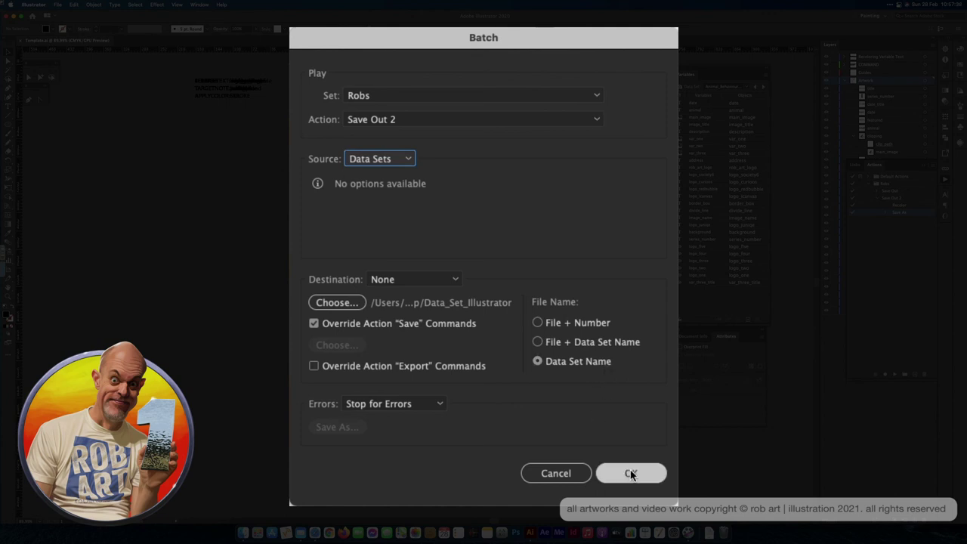
{"action": "left_click", "coordinate": [631, 473]}
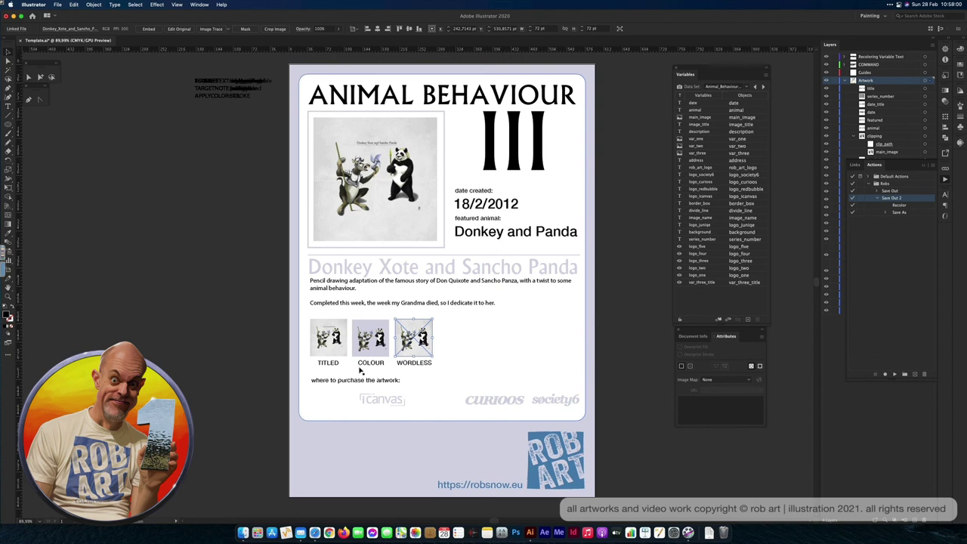
Switch to Finder and open the Data_Set_Illustrator folder on the Desktop.
{"action": "left_click", "coordinate": [241, 533]}
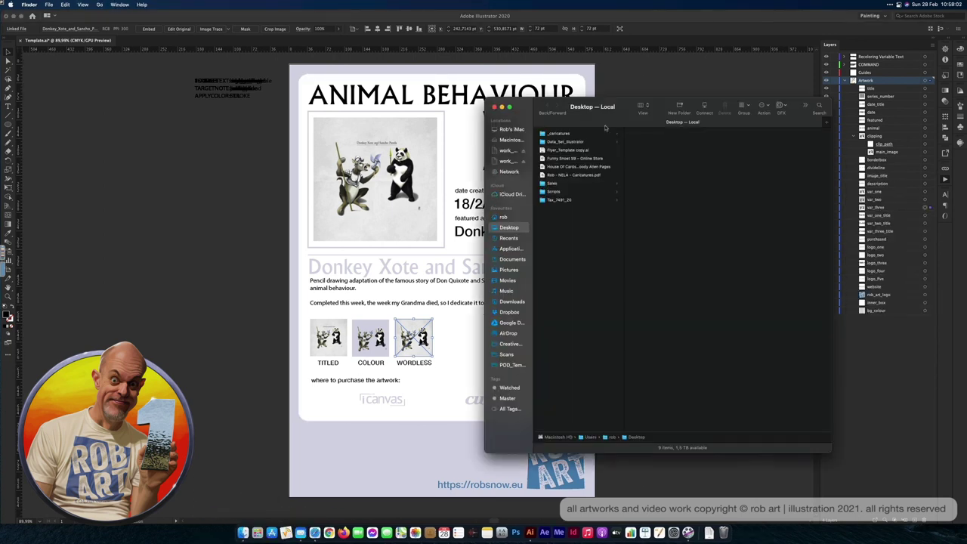
{"action": "left_click_drag", "start_coordinate": [625, 119], "coordinate": [379, 140]}
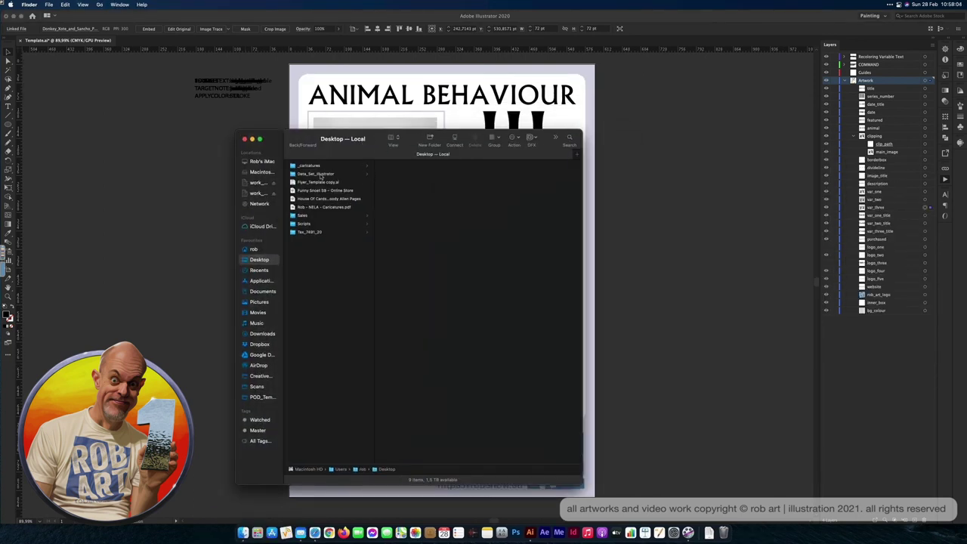
{"action": "left_click", "coordinate": [316, 174]}
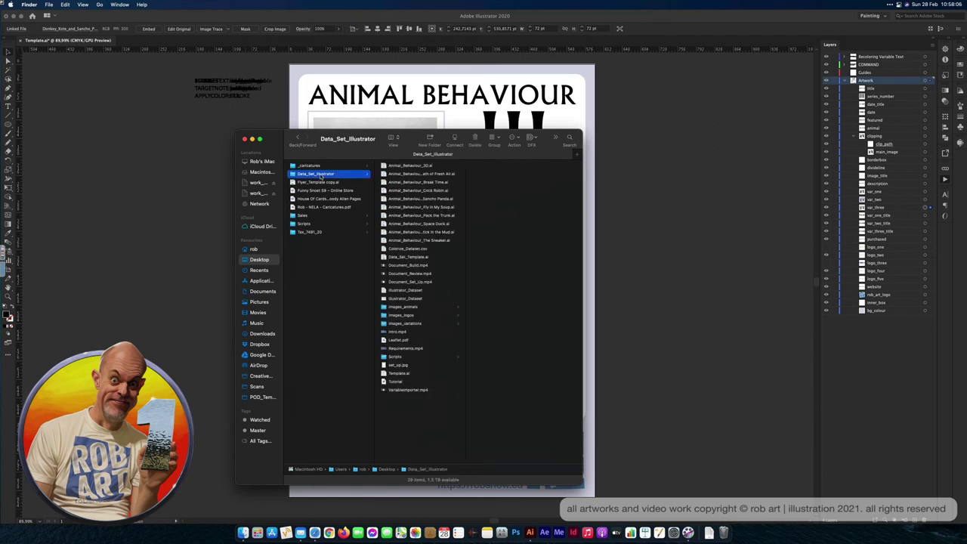
Preview each batch-saved Animal_Behaviour file in the folder, from 3D to The Sneaker, and close the Finder window.
{"action": "left_click", "coordinate": [414, 166]}
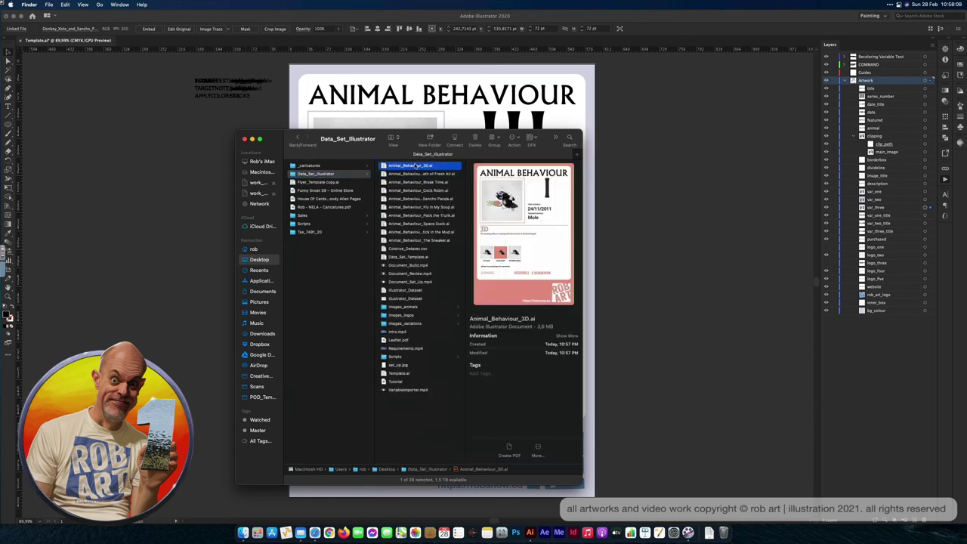
{"action": "left_click", "coordinate": [414, 174]}
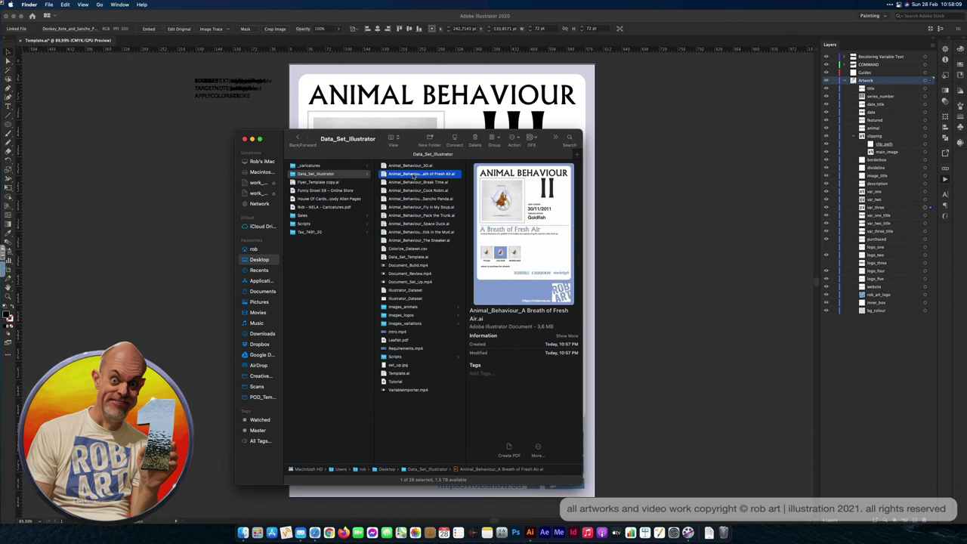
{"action": "left_click", "coordinate": [409, 183]}
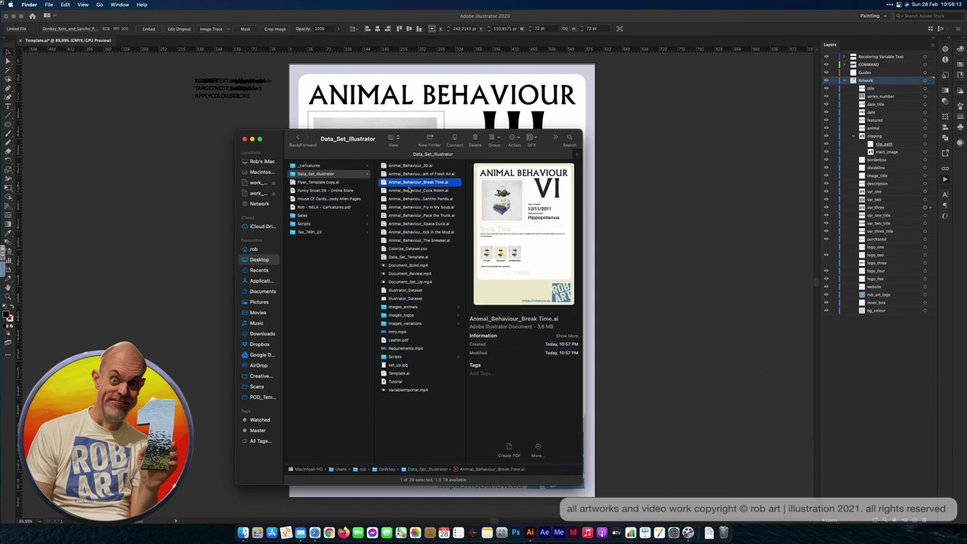
{"action": "left_click", "coordinate": [409, 192]}
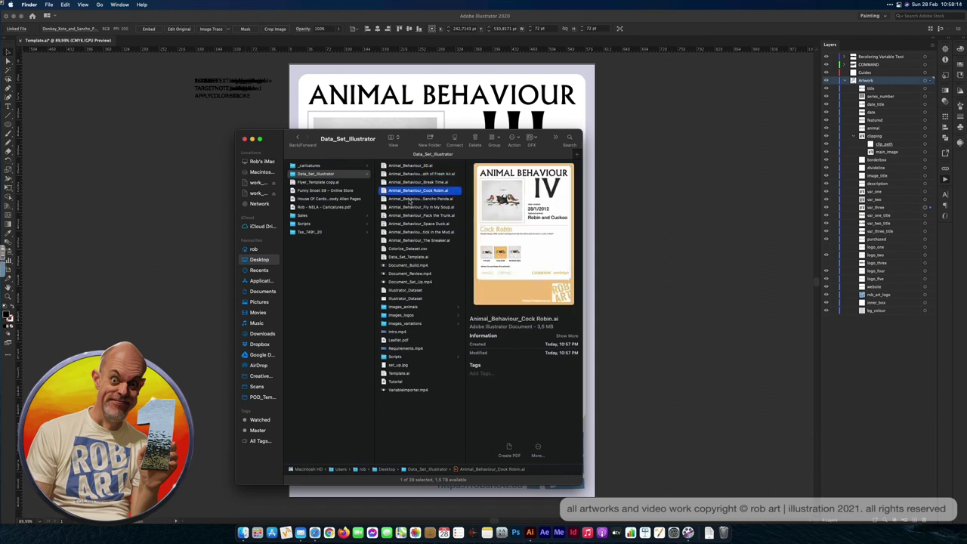
{"action": "left_click", "coordinate": [410, 199]}
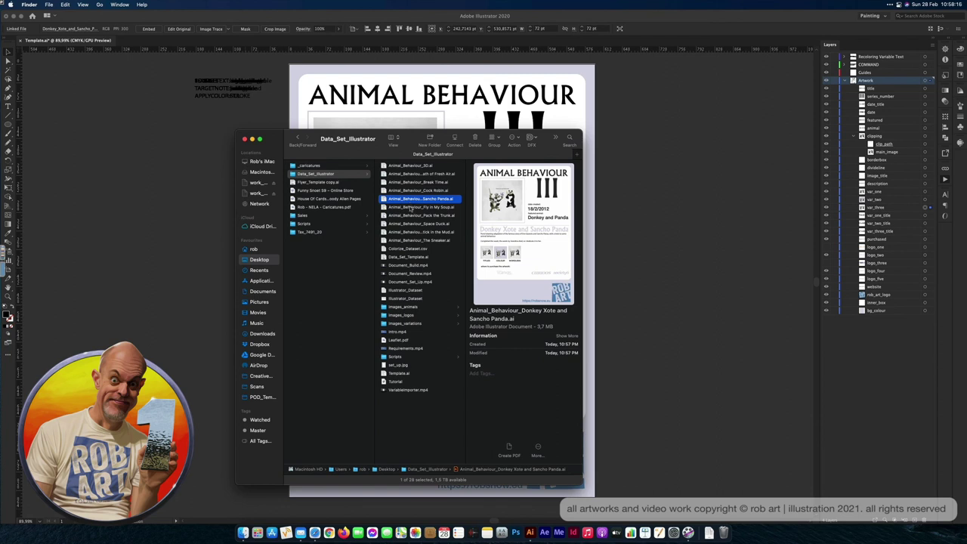
{"action": "left_click", "coordinate": [409, 207]}
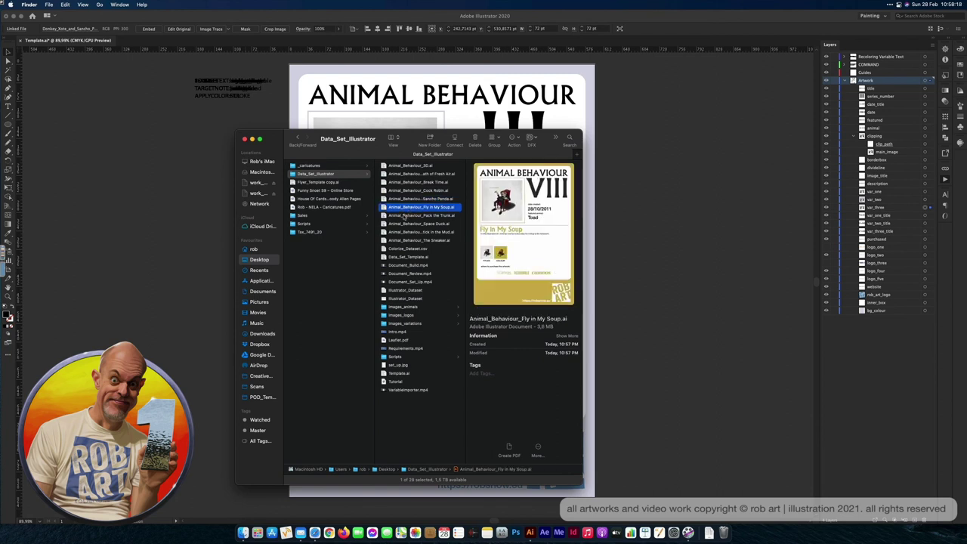
{"action": "left_click", "coordinate": [403, 216]}
{"action": "left_click", "coordinate": [403, 224]}
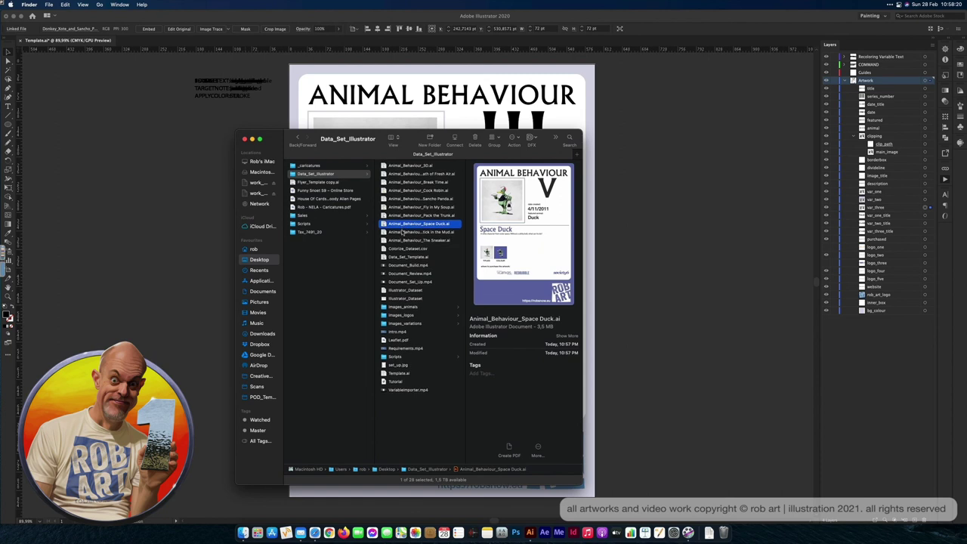
{"action": "left_click", "coordinate": [403, 232]}
{"action": "left_click", "coordinate": [404, 240]}
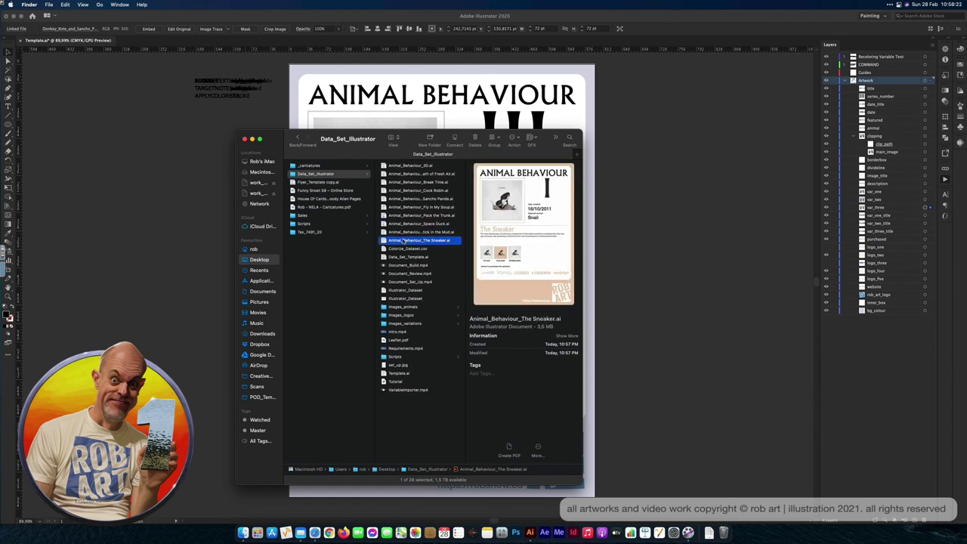
{"action": "left_click", "coordinate": [245, 139]}
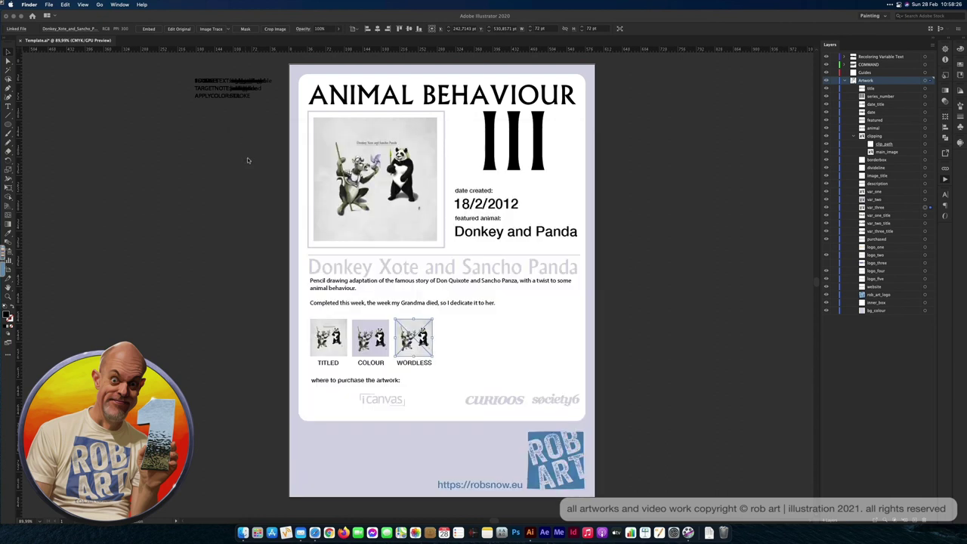